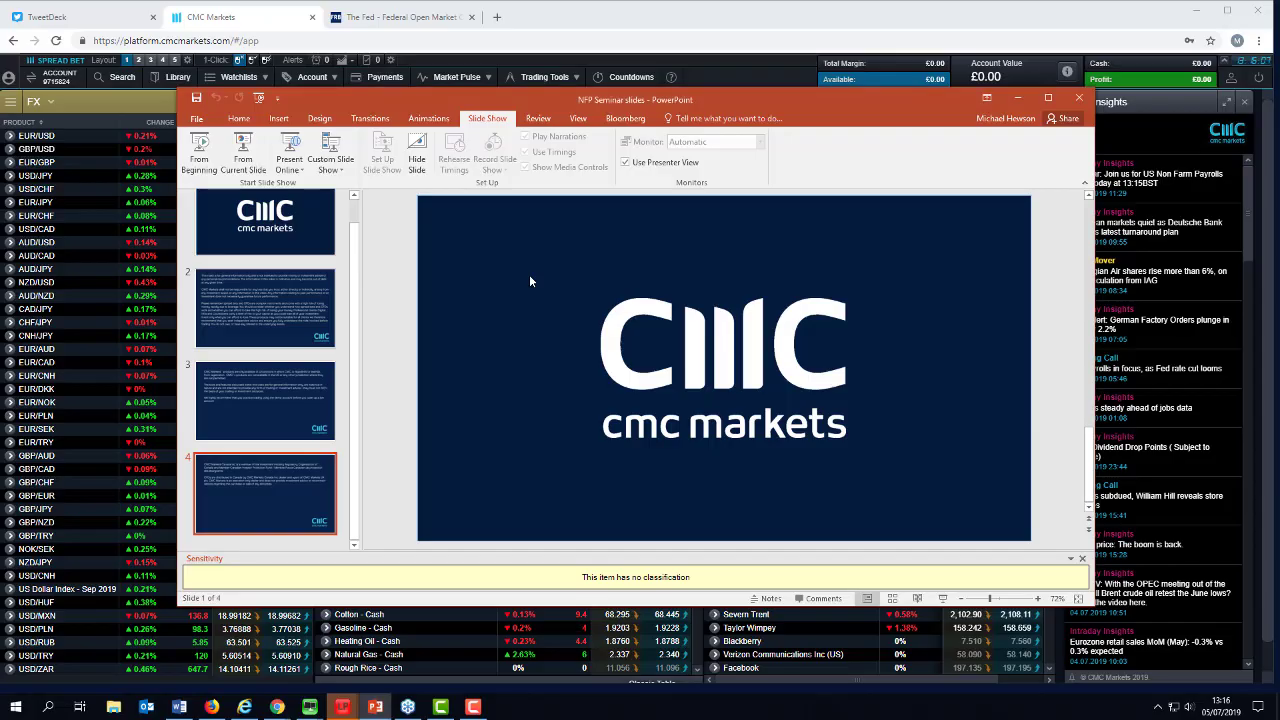
# - Close the seminar slides and place Bloomberg's World Interest Rate Probability window over the platform
pyautogui.click(1079, 98)
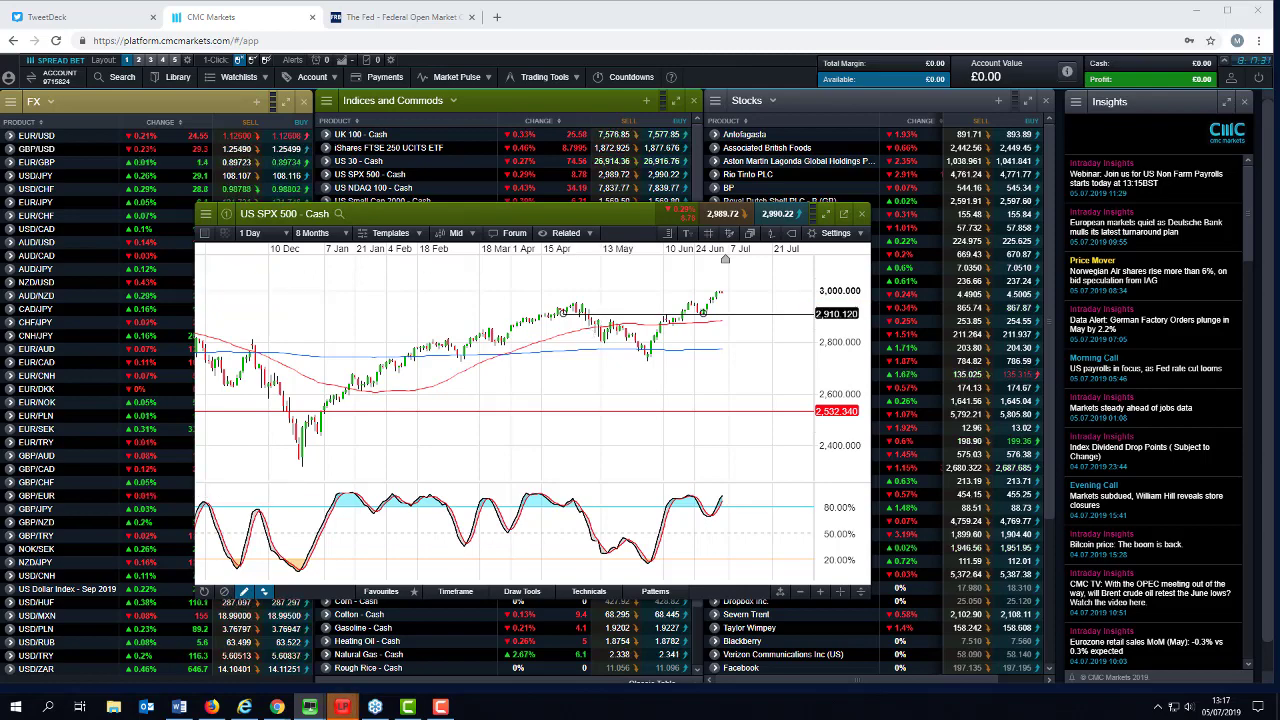
pyautogui.hotkey('alt', 'Tab')
pyautogui.moveTo(694, 171); pyautogui.dragTo(549, 156)
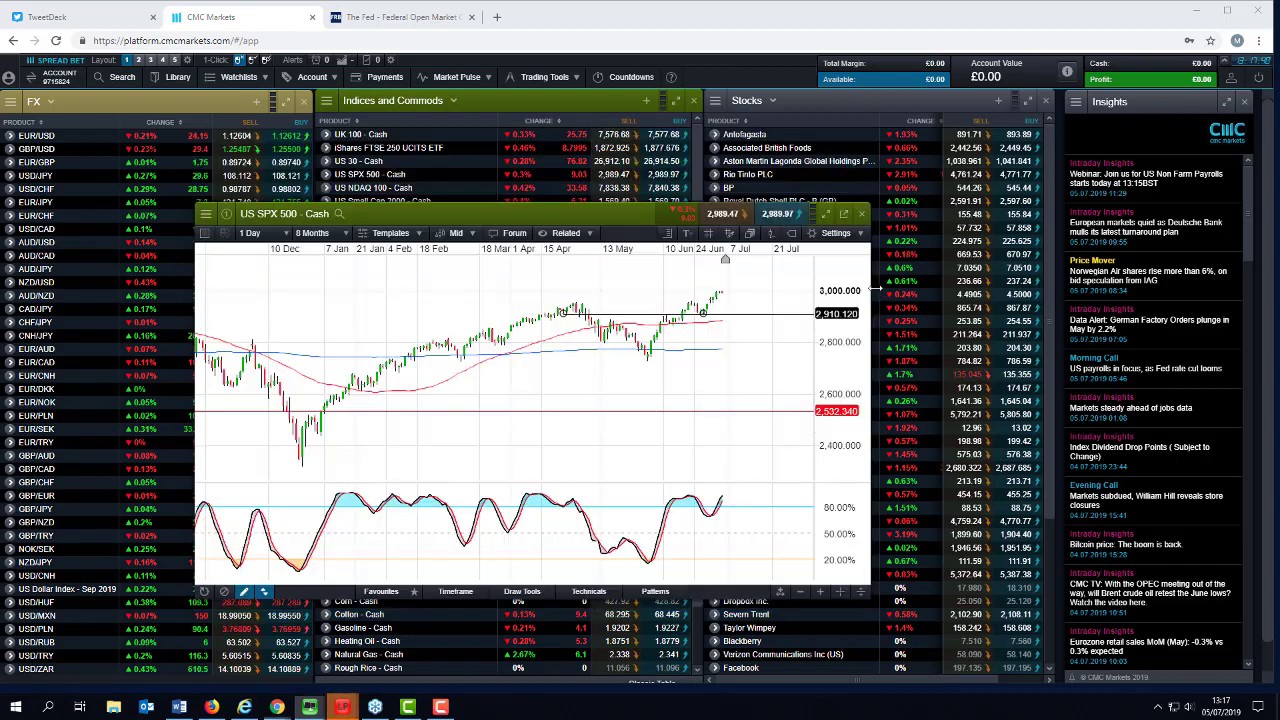
# - Check the US SPX 500 chart, study the Fed funds rate-cut probabilities, then drag Bloomberg mostly out of view
pyautogui.click(872, 289)
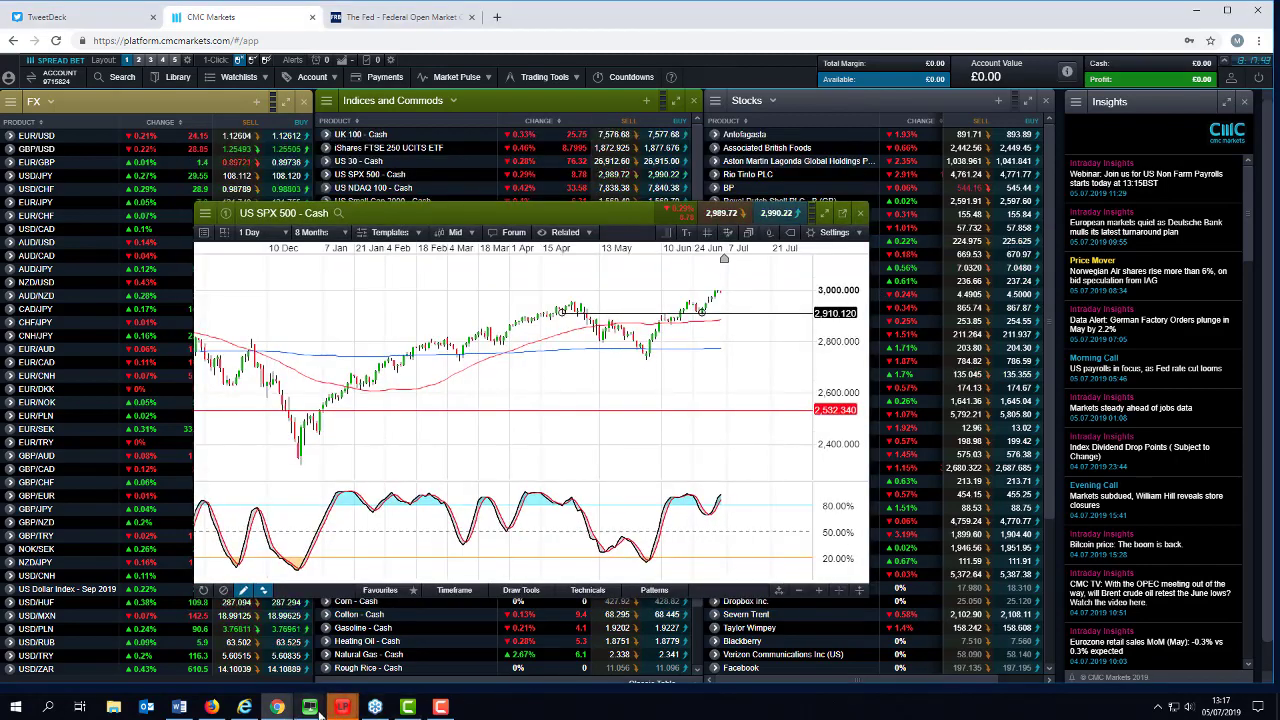
pyautogui.moveTo(312, 708)
pyautogui.click(260, 648)
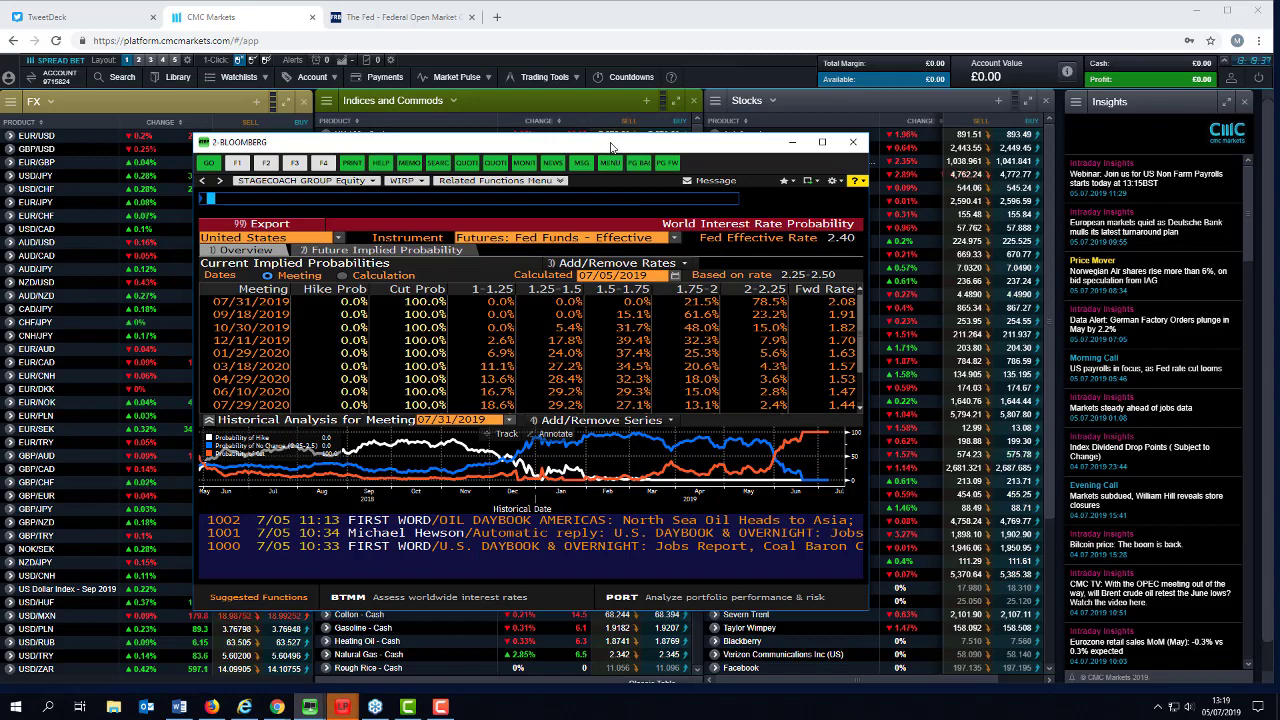
pyautogui.moveTo(612, 147); pyautogui.dragTo(1119, 220)
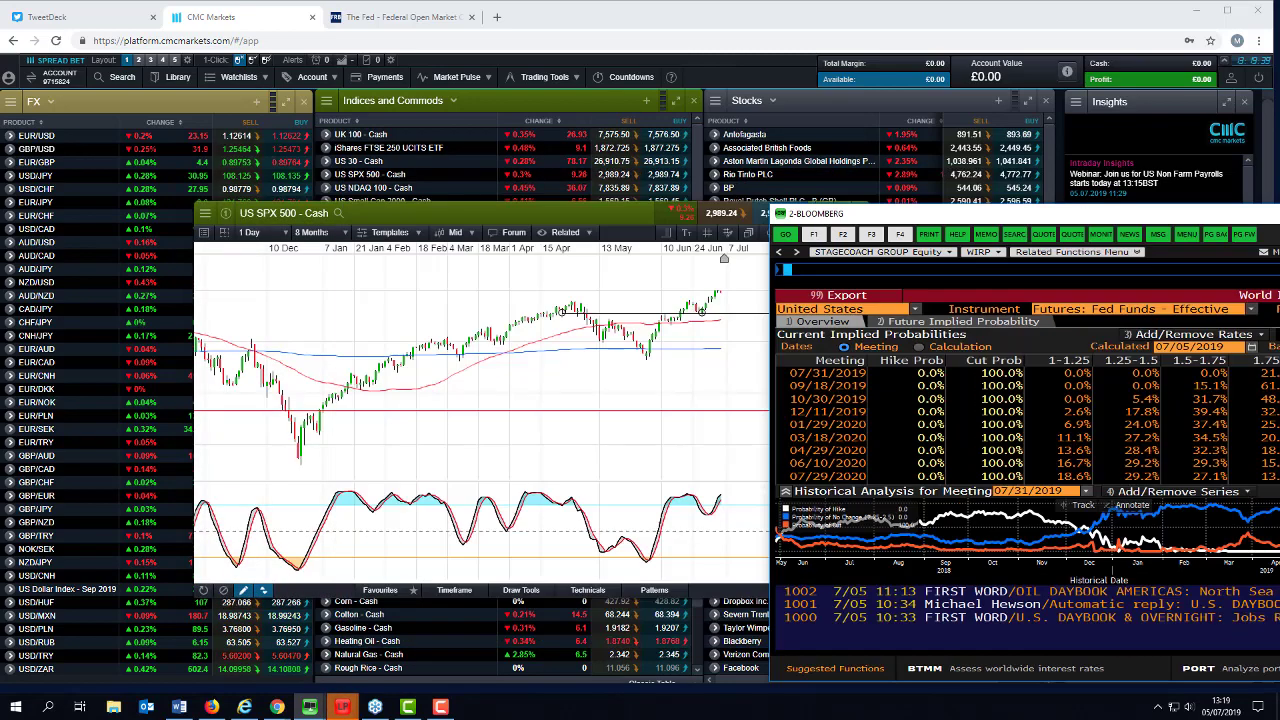
# - Bring the CMC workspace in front of Bloomberg, revealing the Non-Farm Payrolls and Unemployment Rate countdowns
pyautogui.click(390, 345)
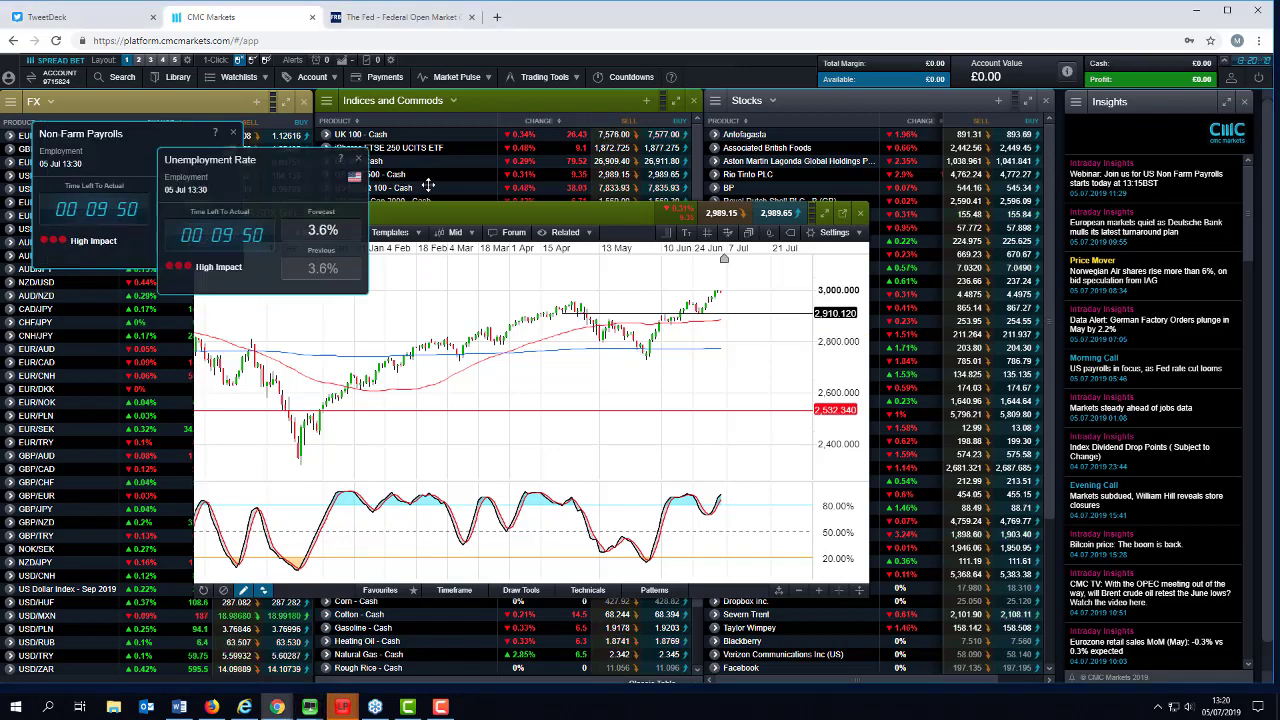
# - Stack the Unemployment Rate, Non-Farm Payrolls, Employment Change and Average Earnings YoY countdowns on the right, Employment Change in front
pyautogui.moveTo(483, 190); pyautogui.dragTo(1128, 129)
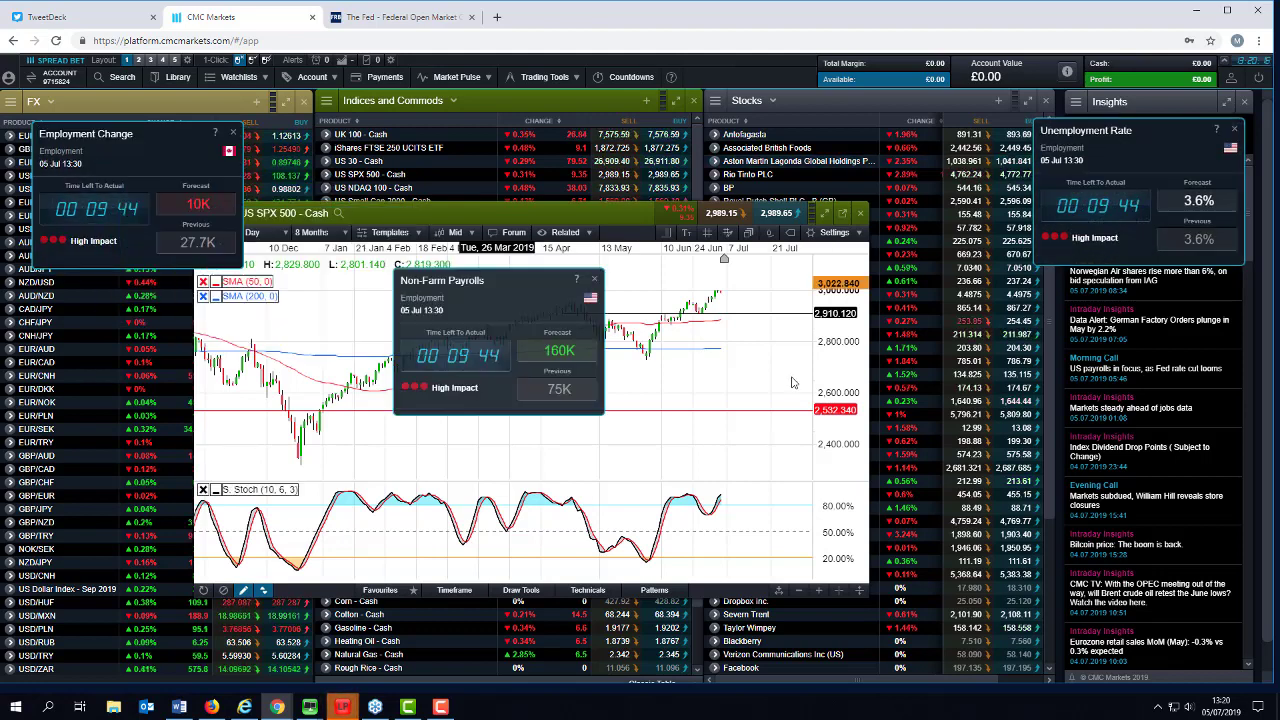
pyautogui.moveTo(826, 387); pyautogui.dragTo(1147, 281)
pyautogui.moveTo(148, 131); pyautogui.dragTo(1178, 435)
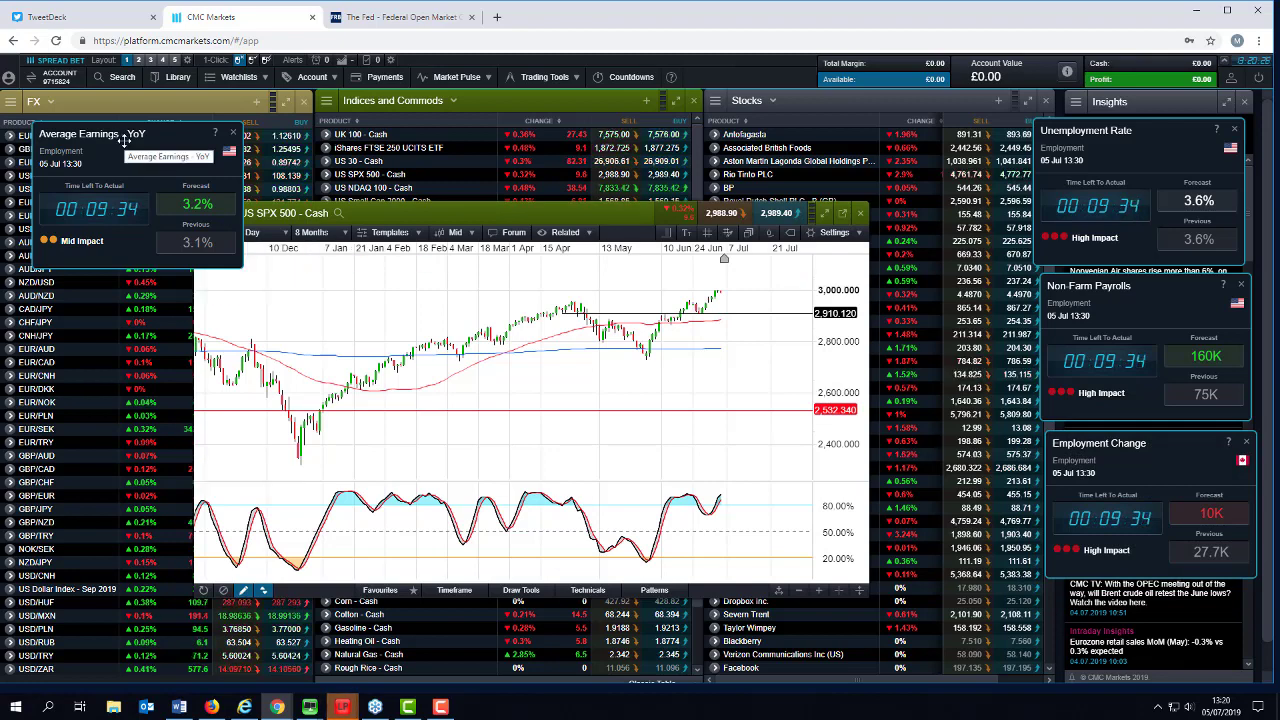
pyautogui.moveTo(124, 141); pyautogui.dragTo(1125, 530)
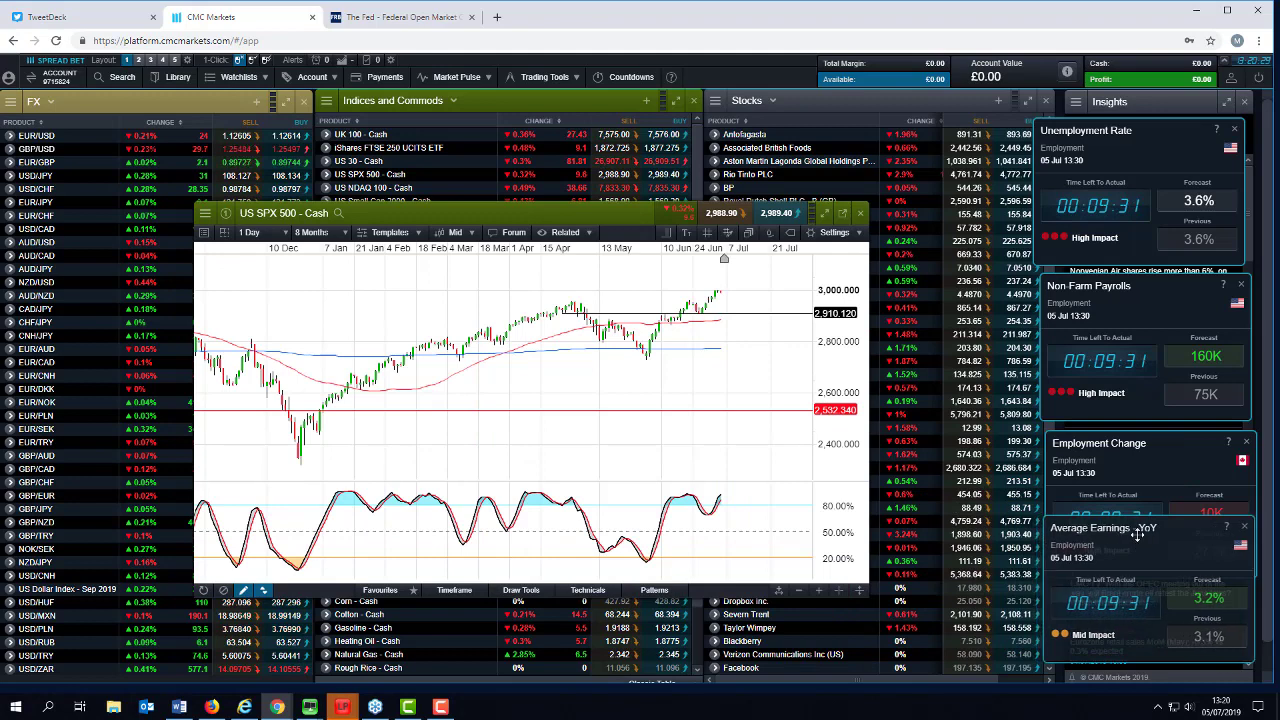
pyautogui.click(1138, 460)
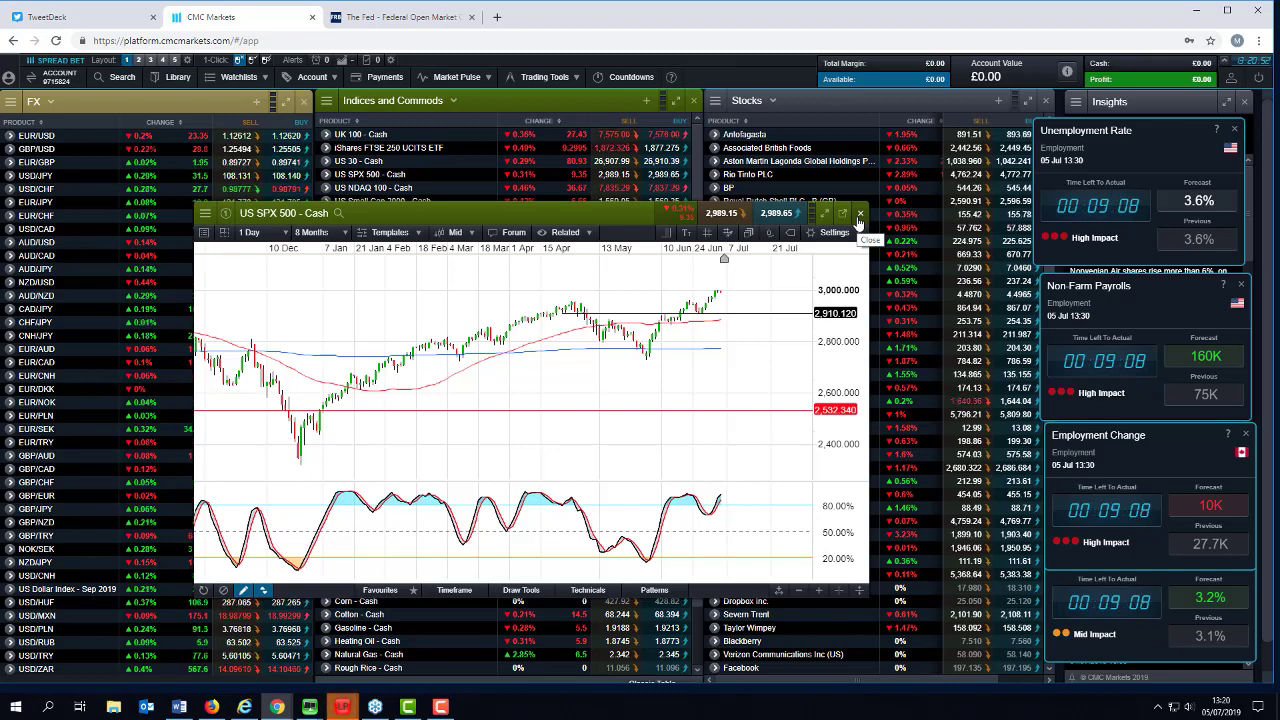
# - Close the US SPX 500 chart and open an enlarged, repositioned US 30 - Cash chart
pyautogui.click(859, 214)
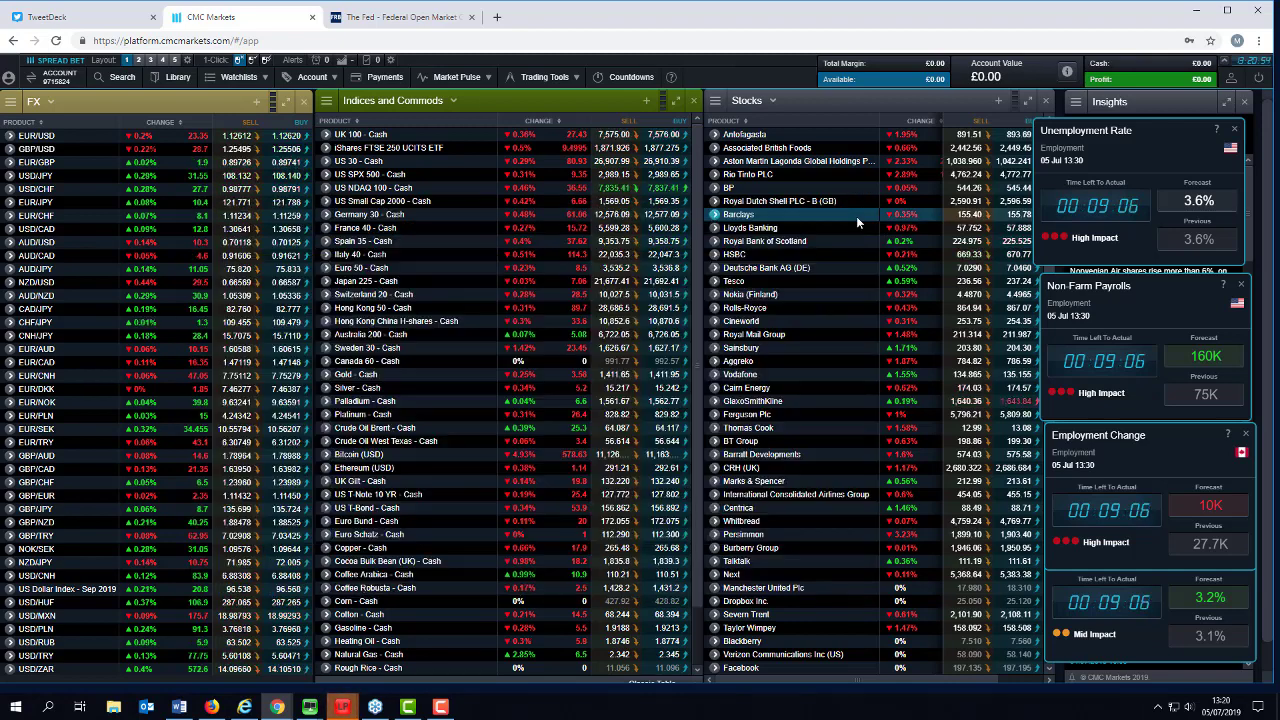
pyautogui.click(356, 163)
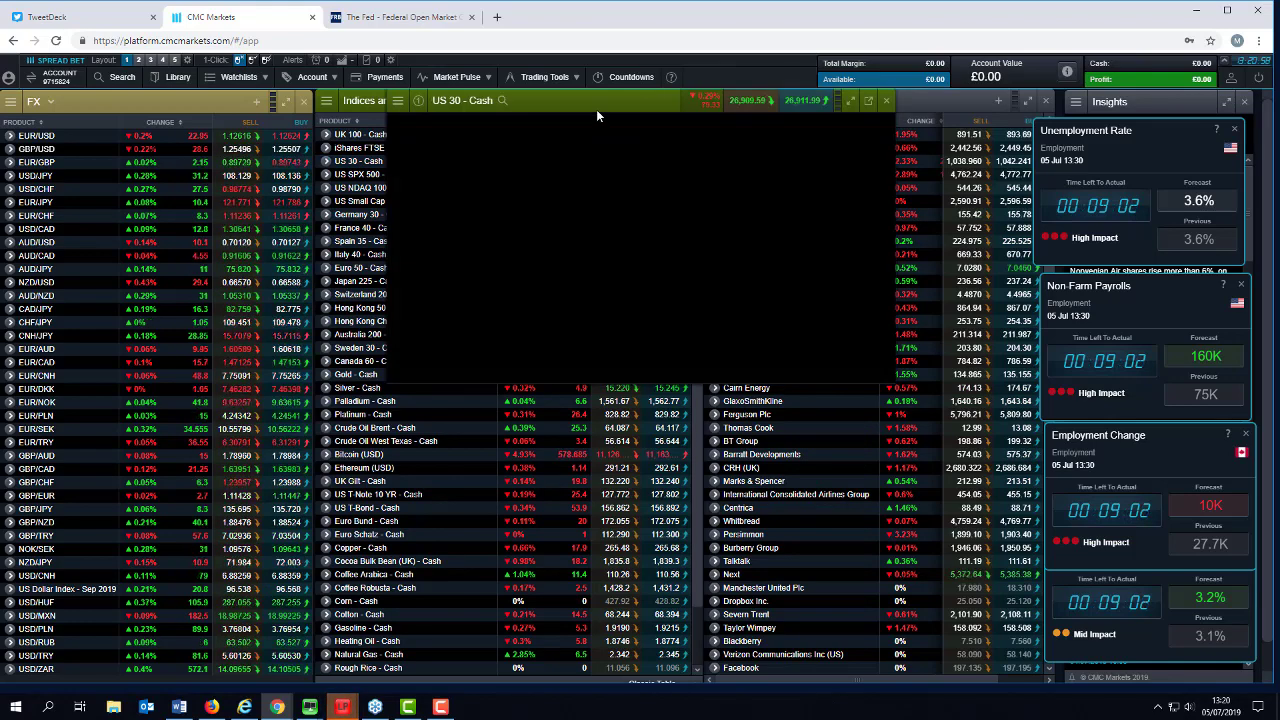
pyautogui.moveTo(596, 101); pyautogui.dragTo(437, 248)
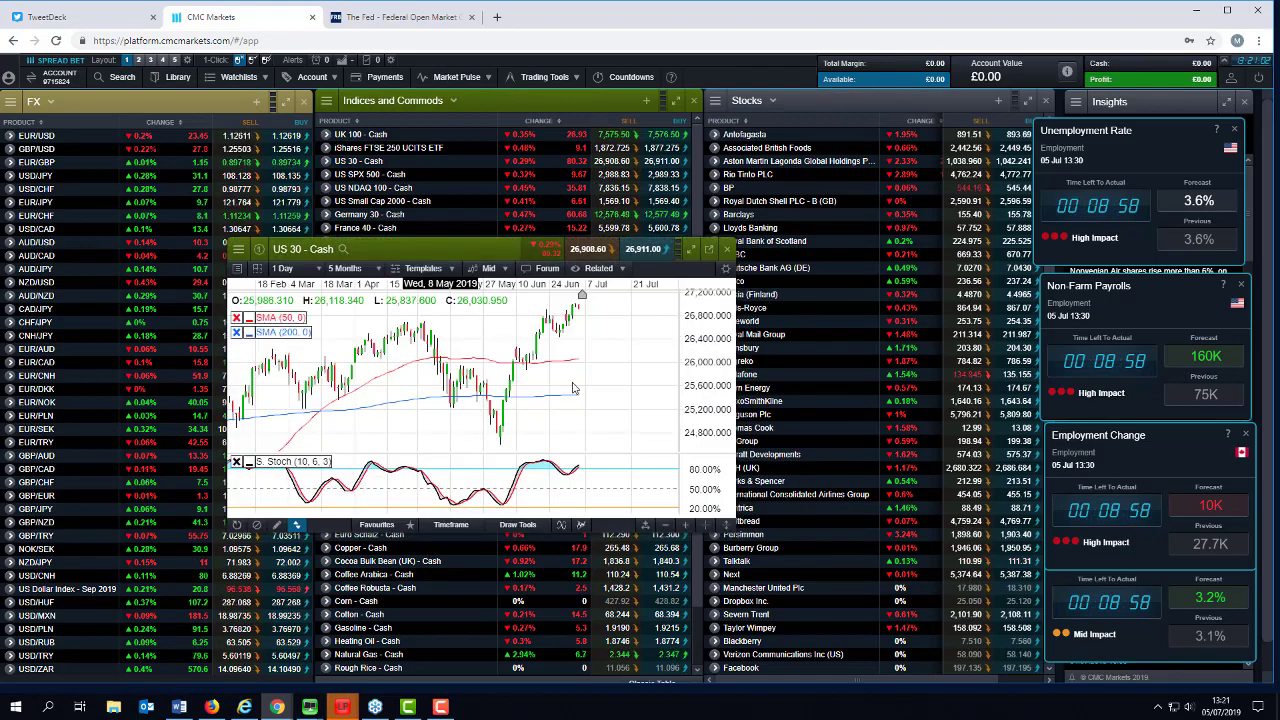
pyautogui.moveTo(733, 528); pyautogui.dragTo(928, 589)
pyautogui.scroll(-1, 703, 378)
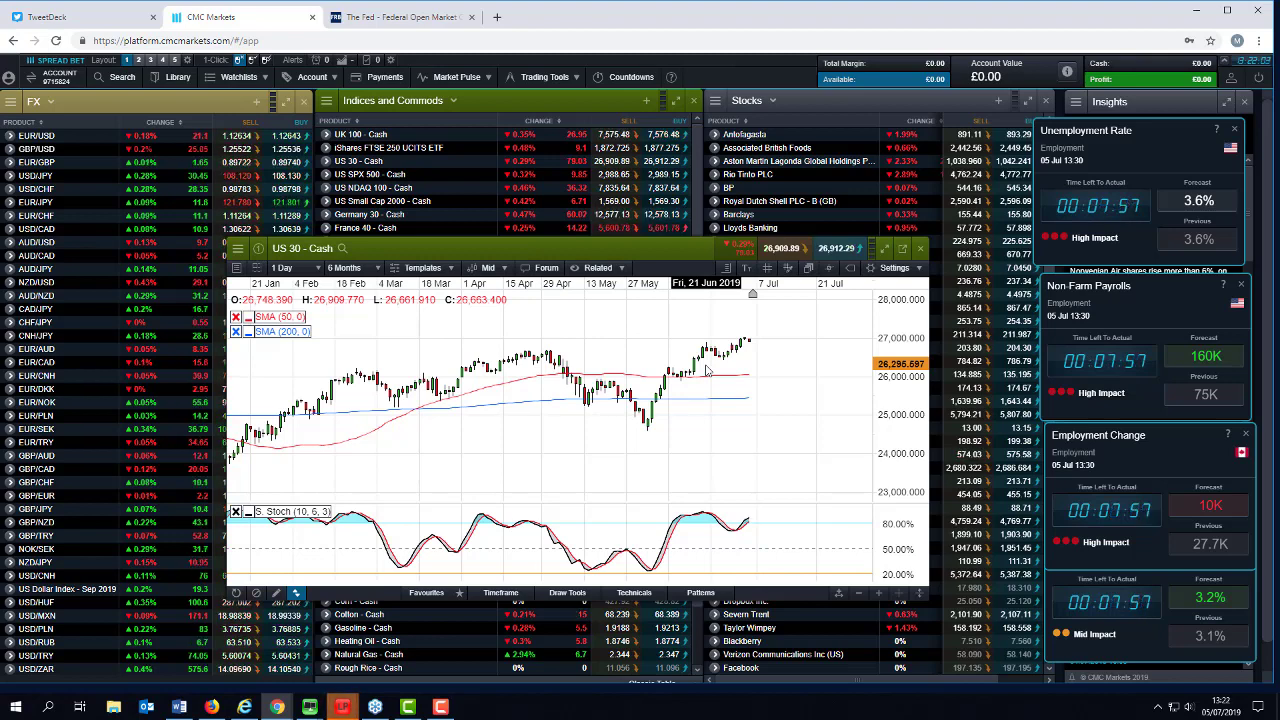
# - Switch the US 30 chart to weekly candles, then settle on 1 Day candles
pyautogui.click(300, 271)
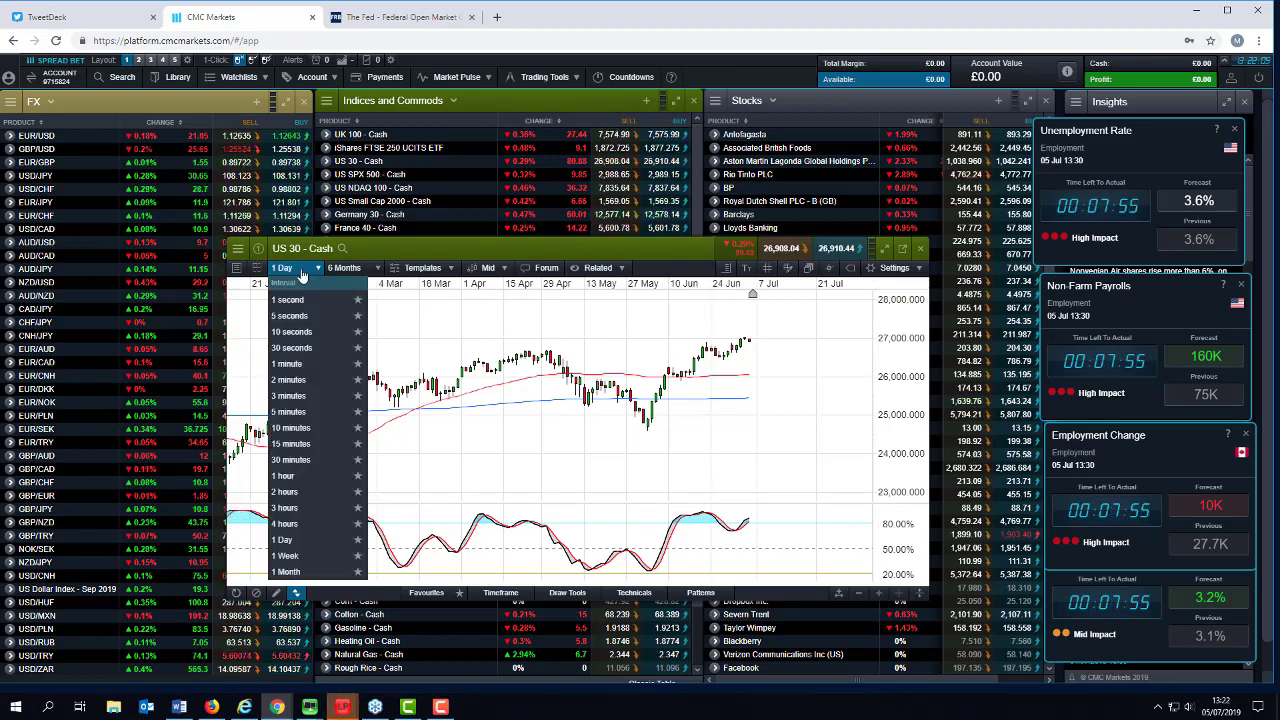
pyautogui.click(287, 556)
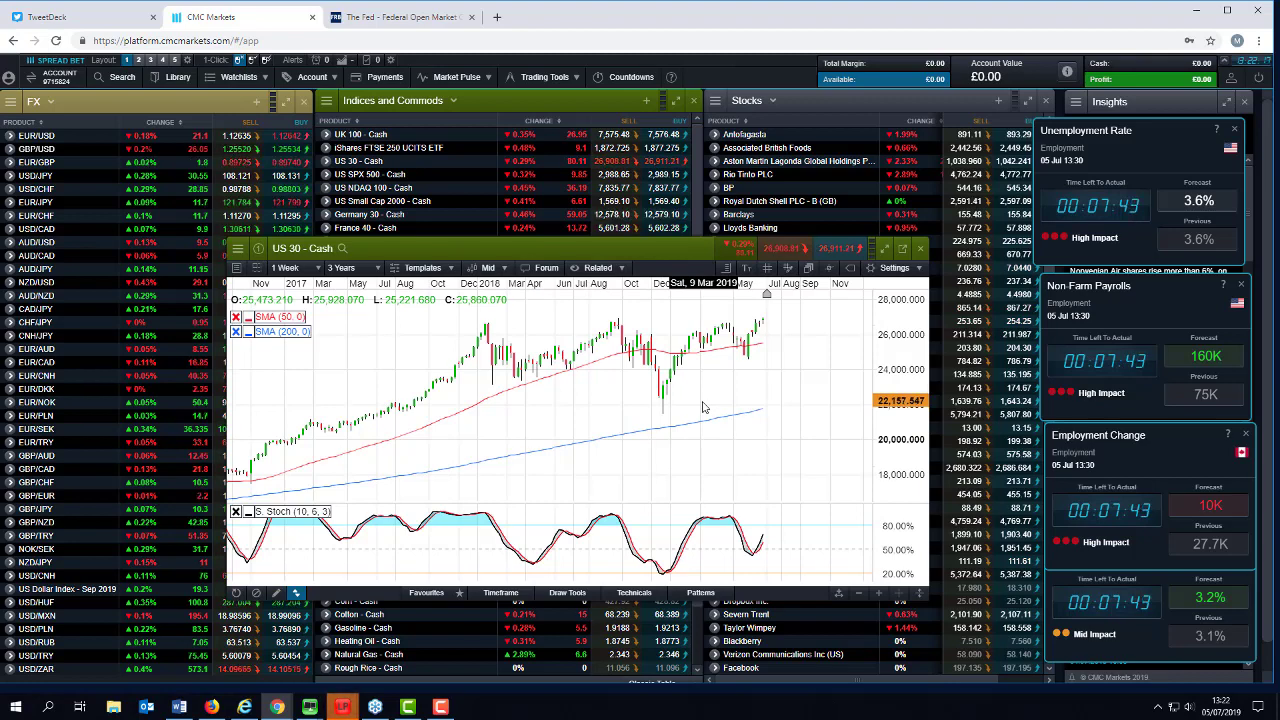
pyautogui.click(288, 270)
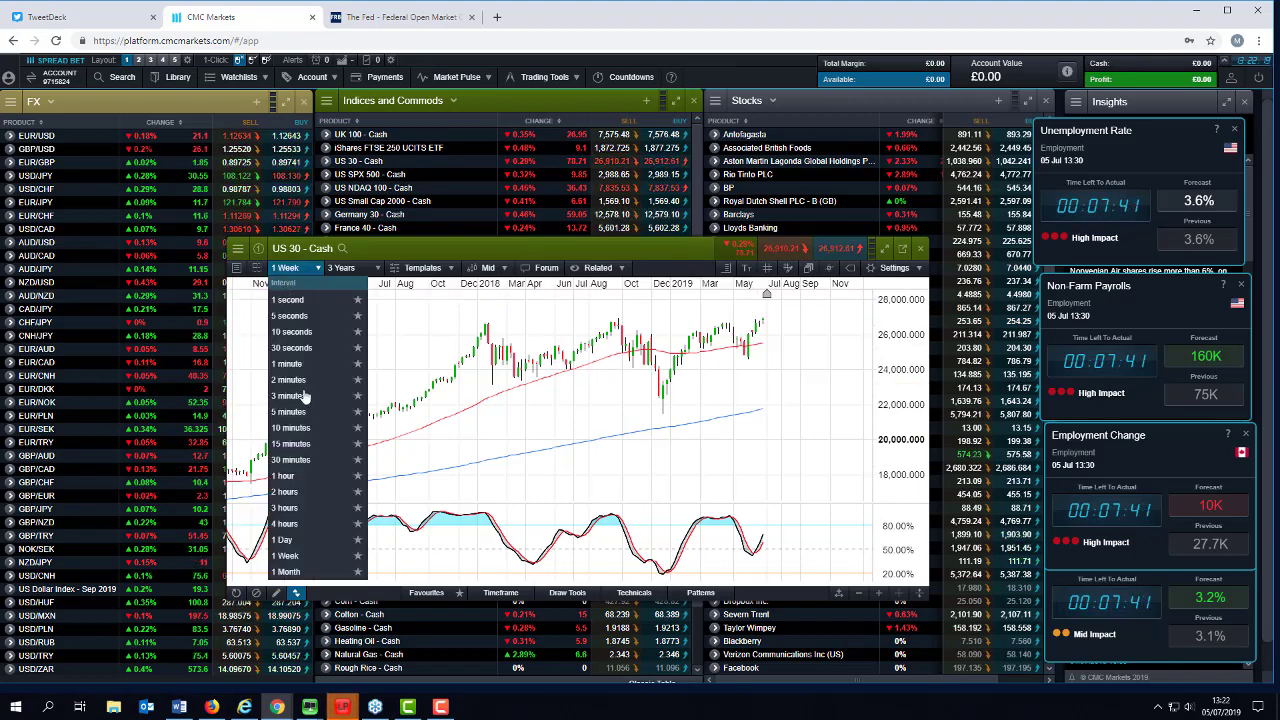
pyautogui.click(285, 540)
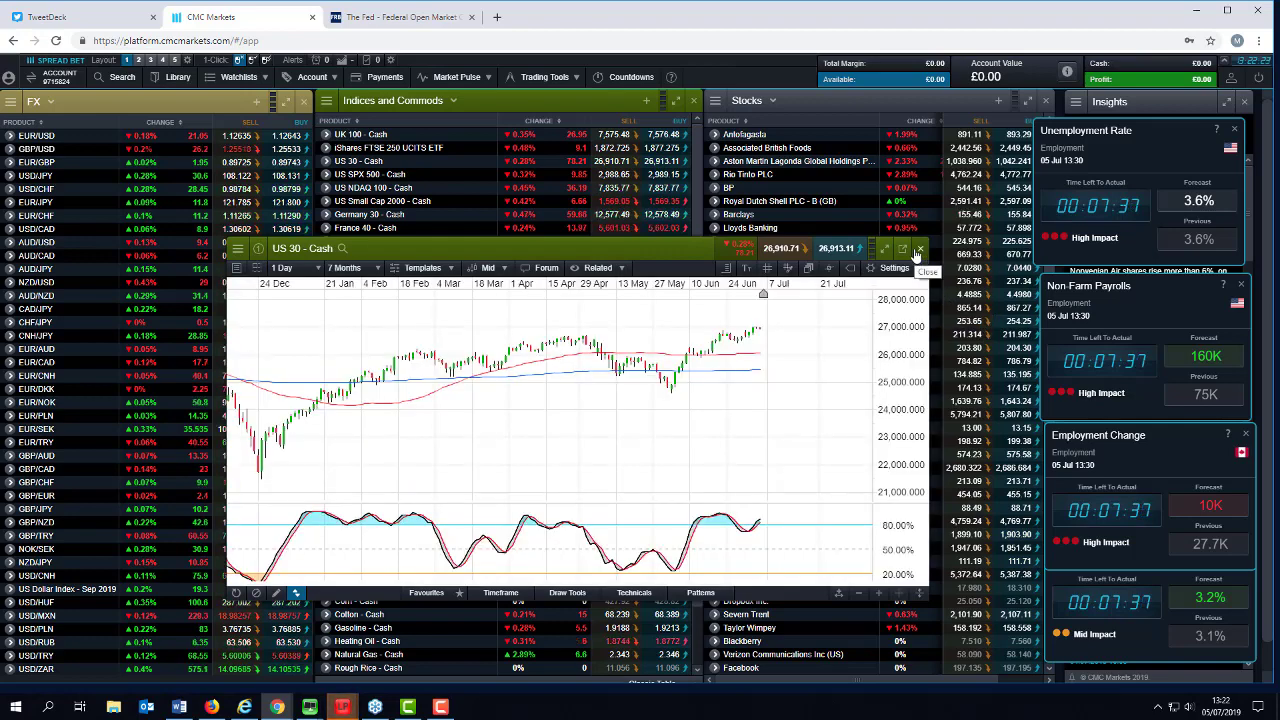
# - Close the US 30 chart and open an enlarged US Small Cap 2000 - Cash chart lower left
pyautogui.click(920, 251)
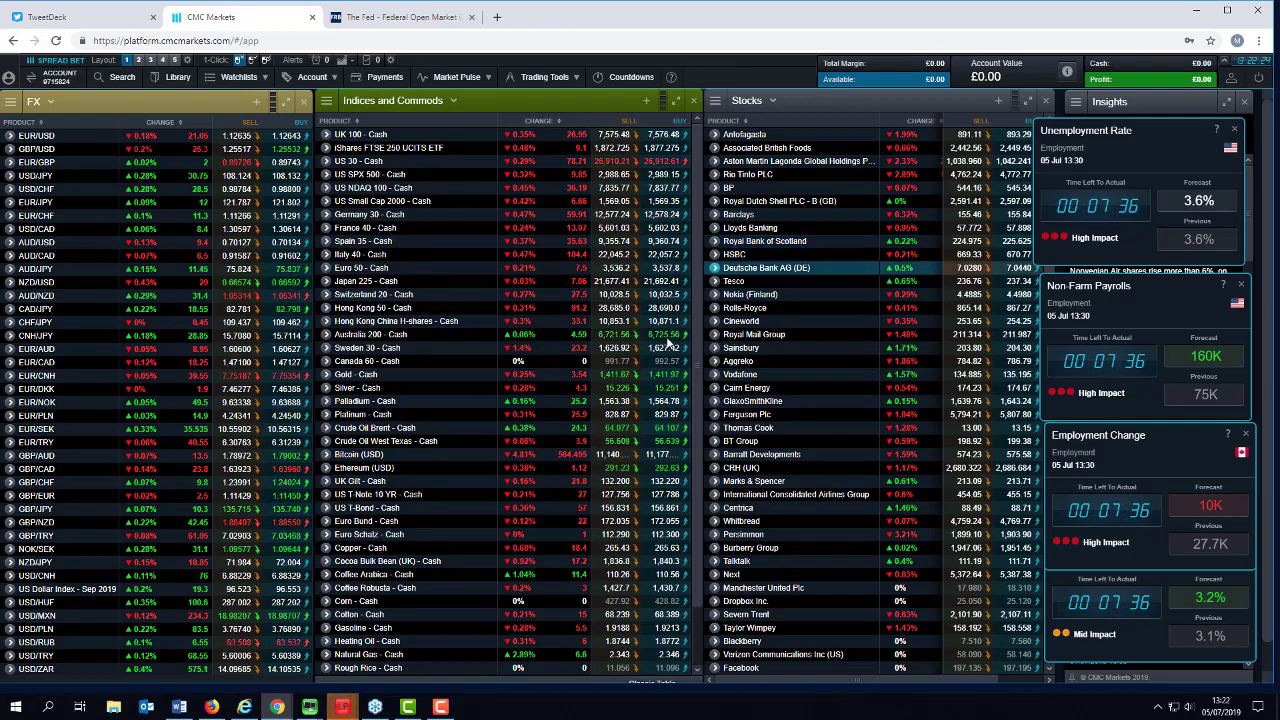
pyautogui.click(372, 203)
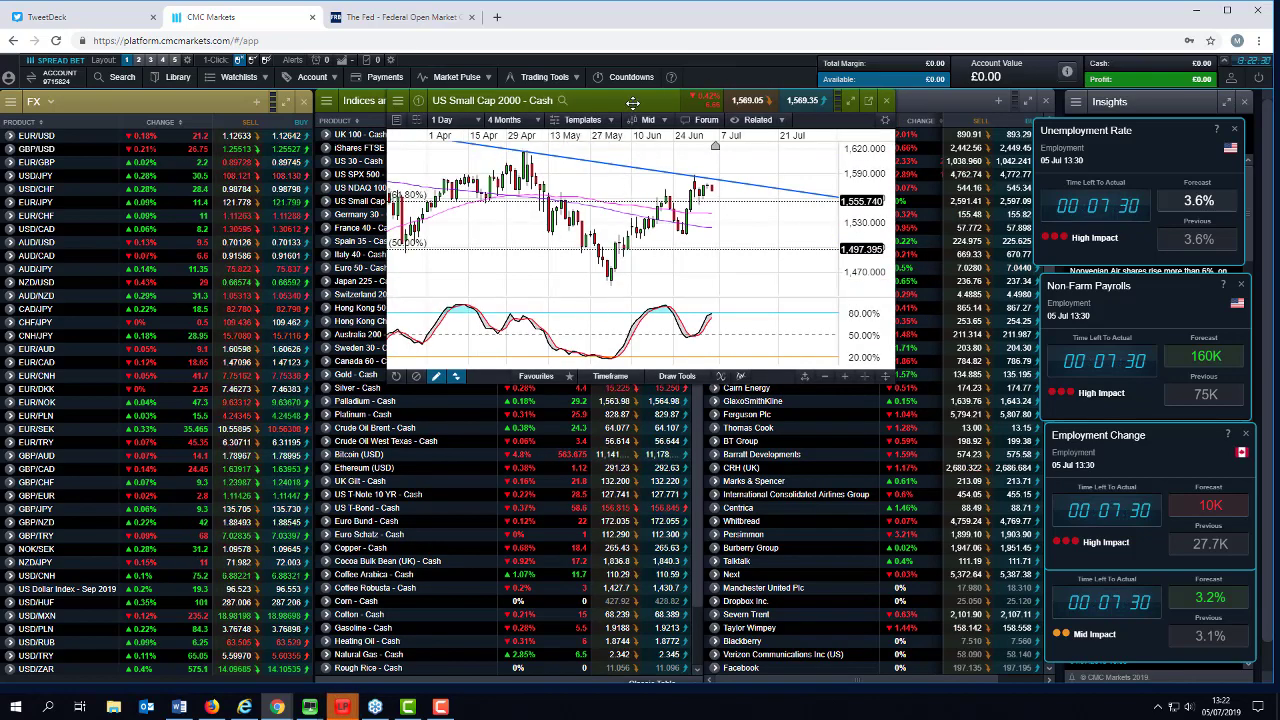
pyautogui.moveTo(635, 105); pyautogui.dragTo(392, 239)
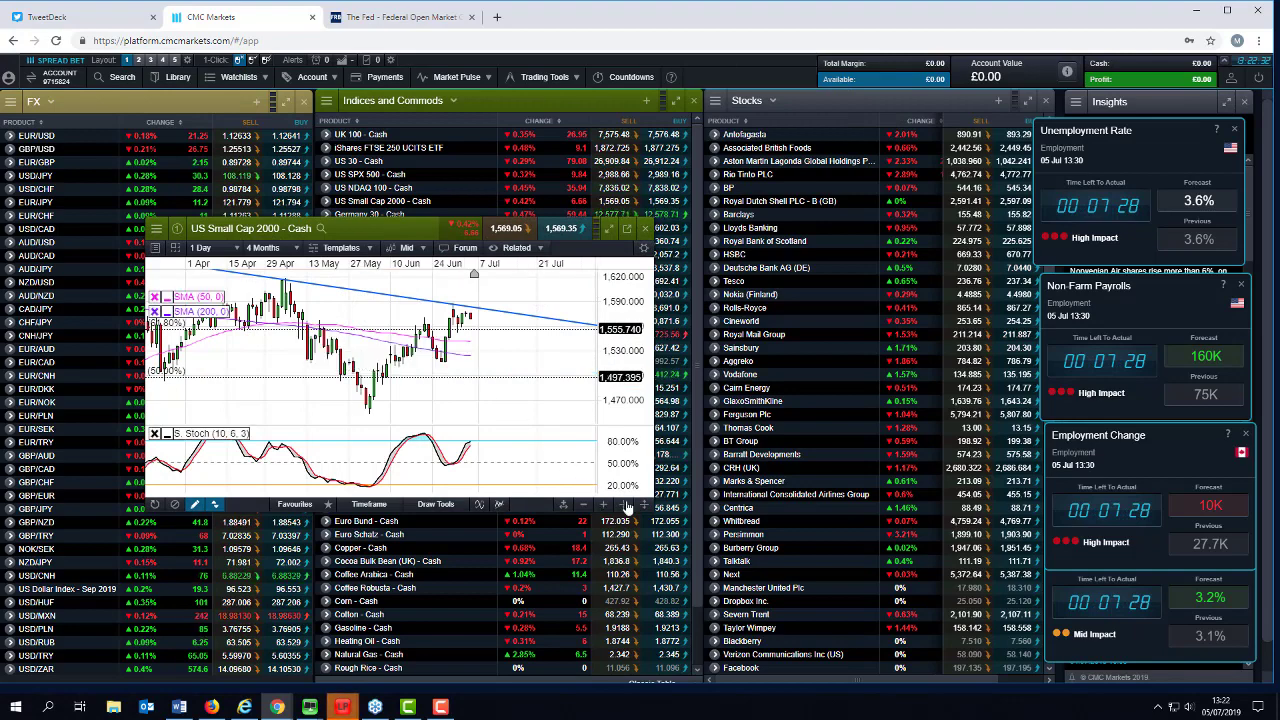
pyautogui.moveTo(650, 514); pyautogui.dragTo(938, 588)
# - Zoom the US Small Cap 2000 chart from 2 Years to 5 Months, then close it
pyautogui.scroll(-3, 730, 406)
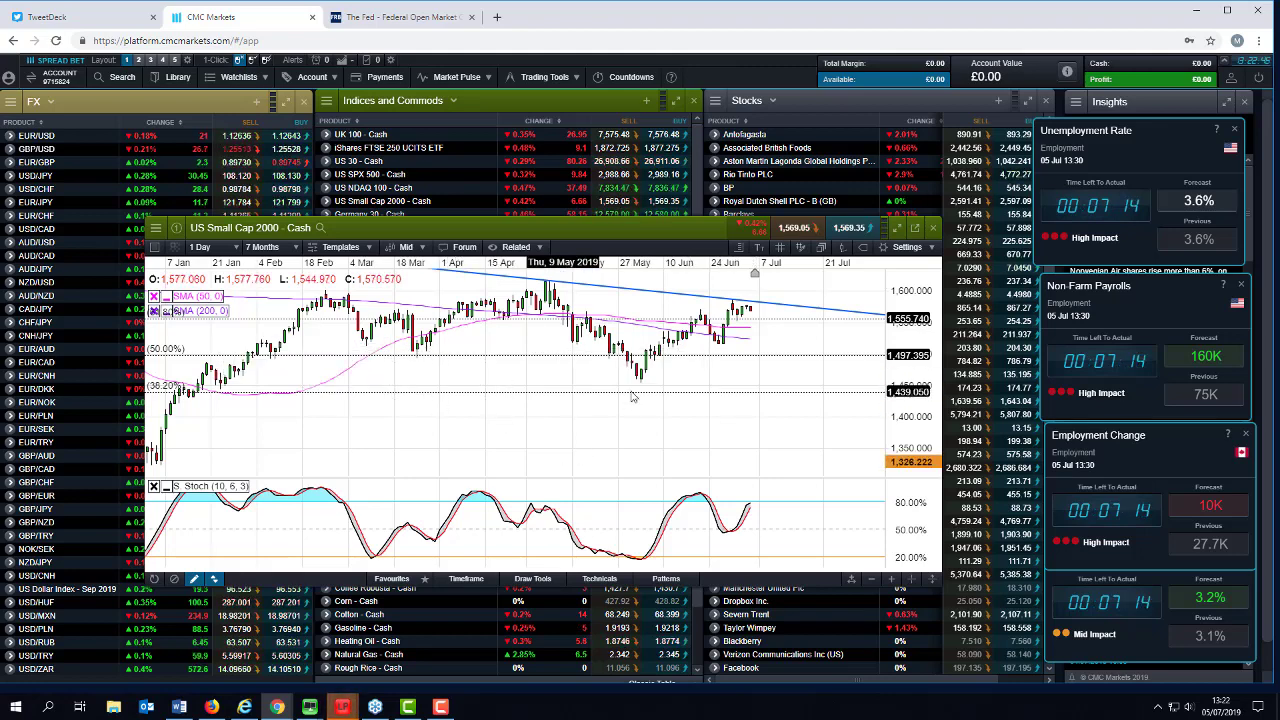
pyautogui.scroll(-2, 628, 390)
pyautogui.scroll(-2, 628, 390)
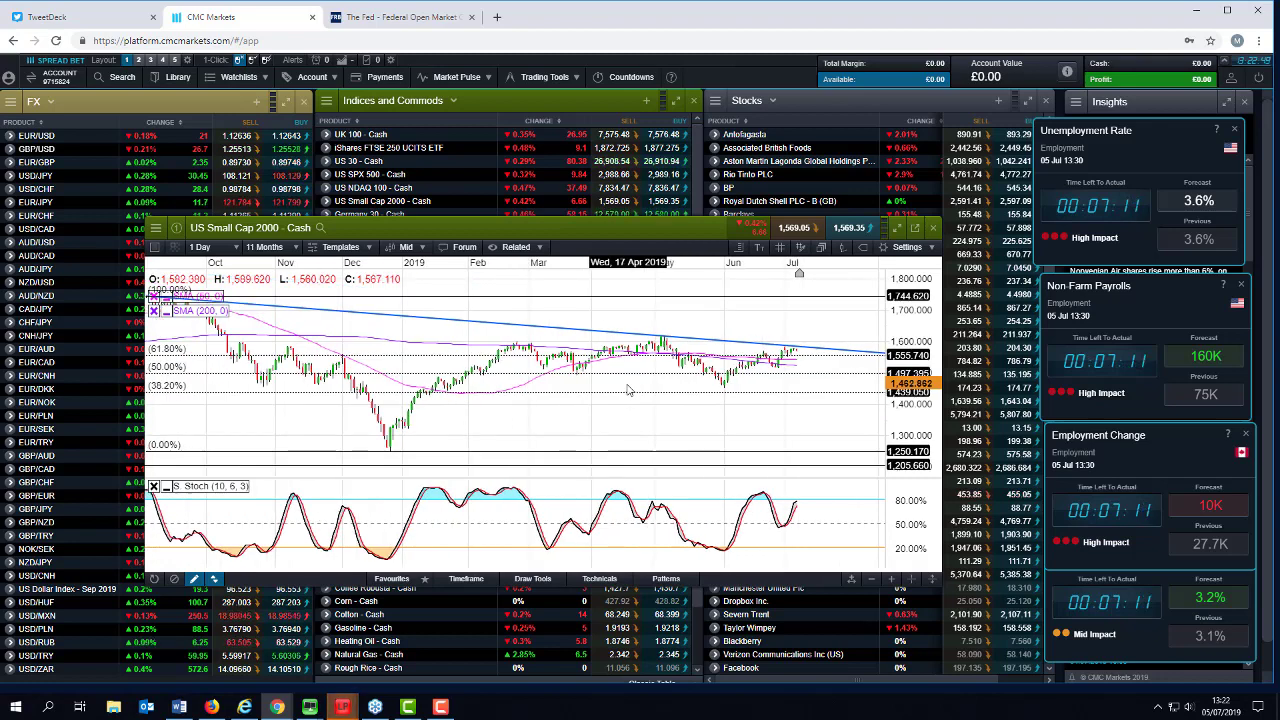
pyautogui.scroll(-3, 628, 390)
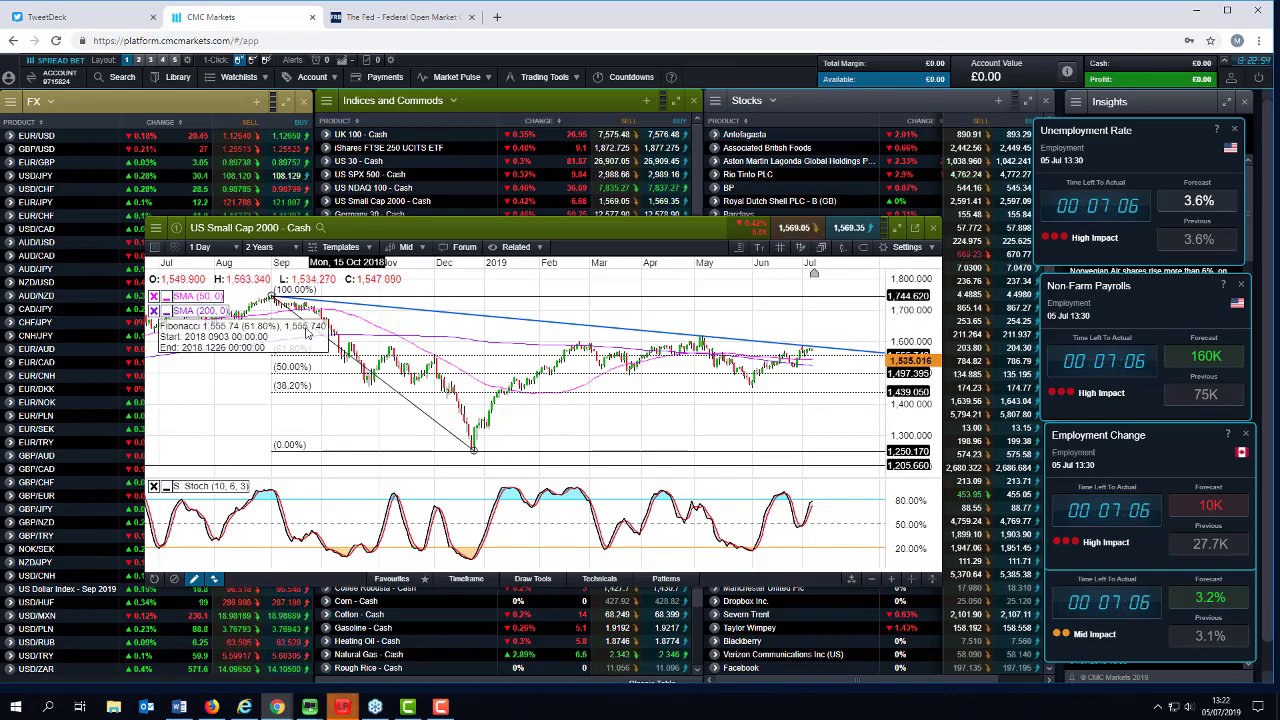
pyautogui.scroll(3, 678, 390)
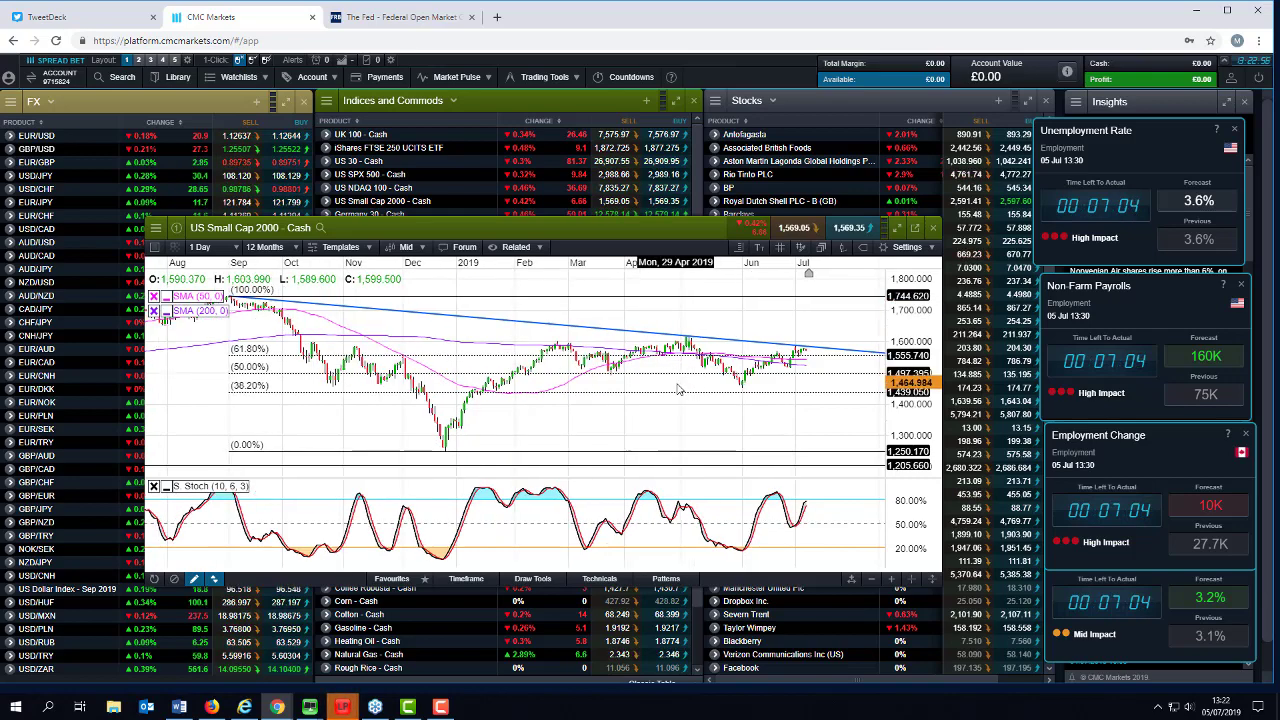
pyautogui.scroll(4, 678, 390)
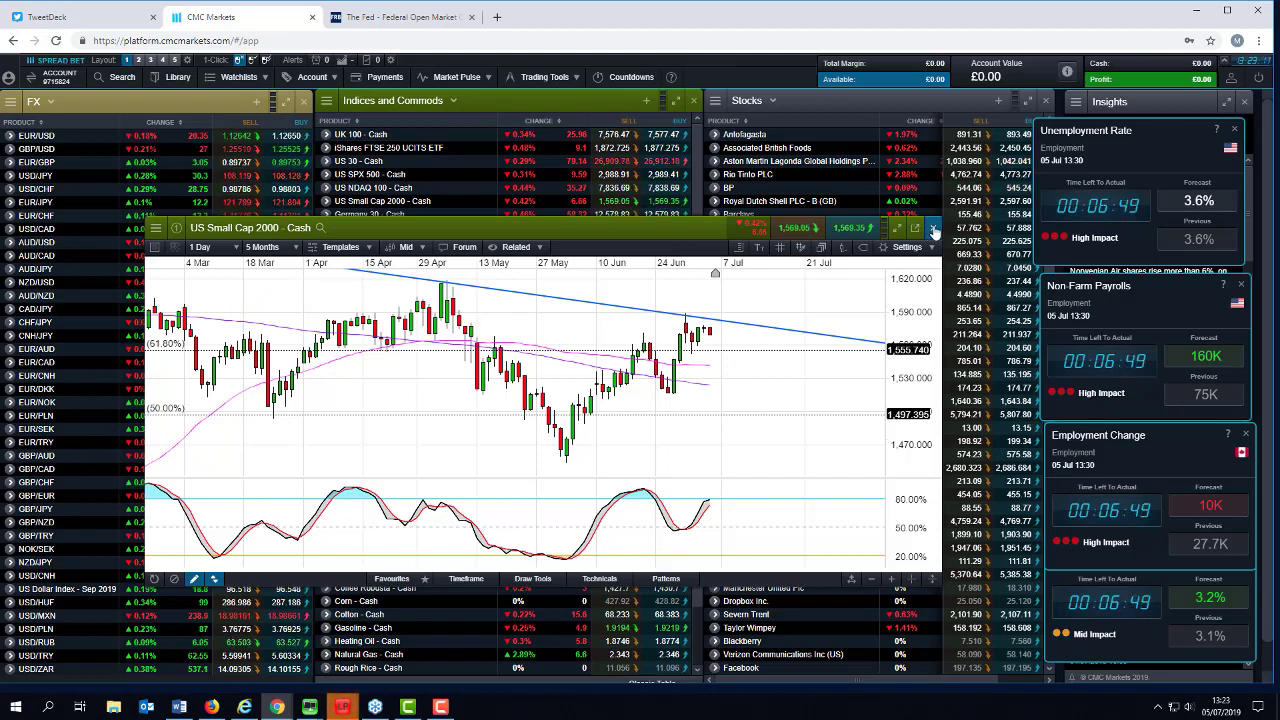
pyautogui.click(934, 231)
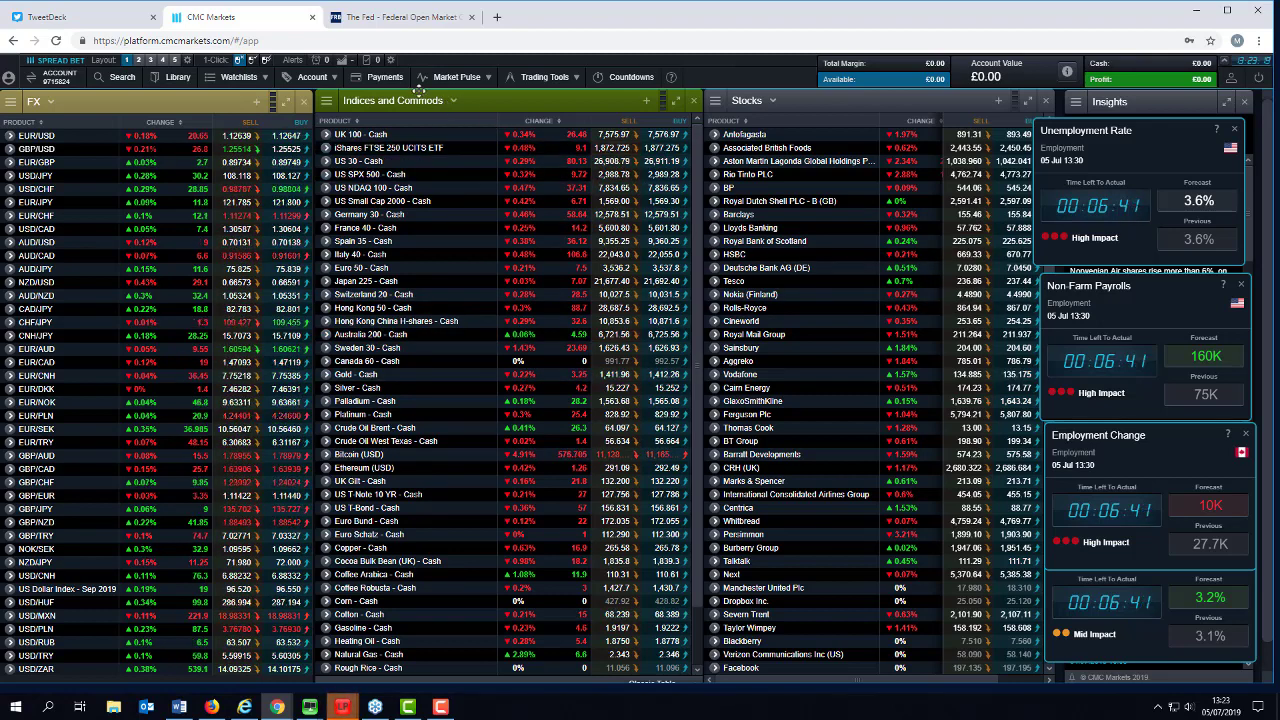
pyautogui.click(471, 77)
pyautogui.click(476, 159)
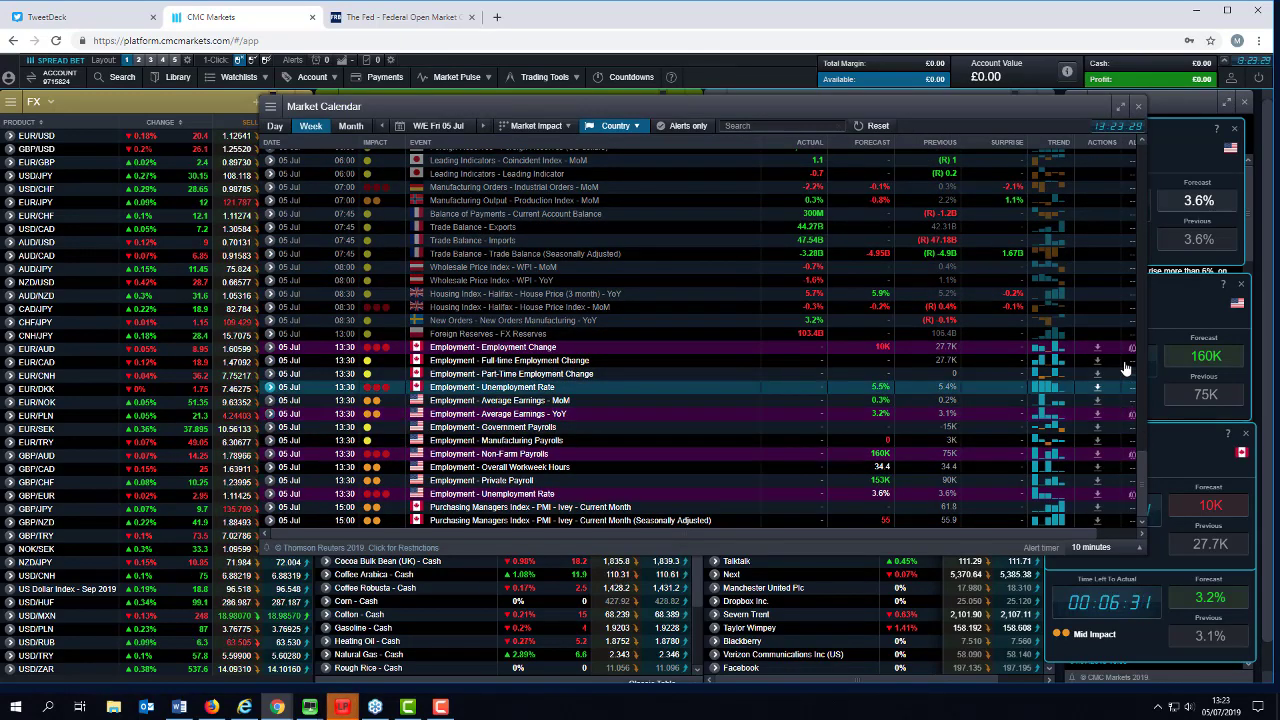
pyautogui.moveTo(1145, 347); pyautogui.dragTo(1160, 378)
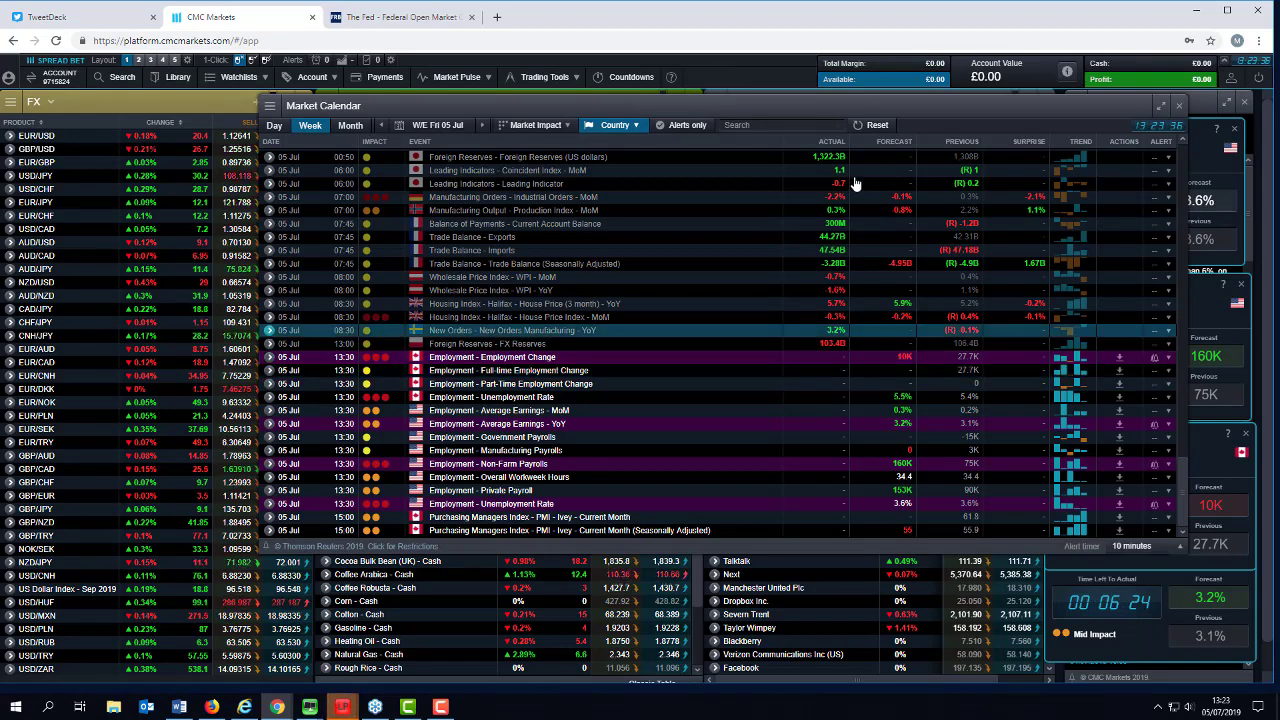
pyautogui.moveTo(720, 106); pyautogui.dragTo(538, 175)
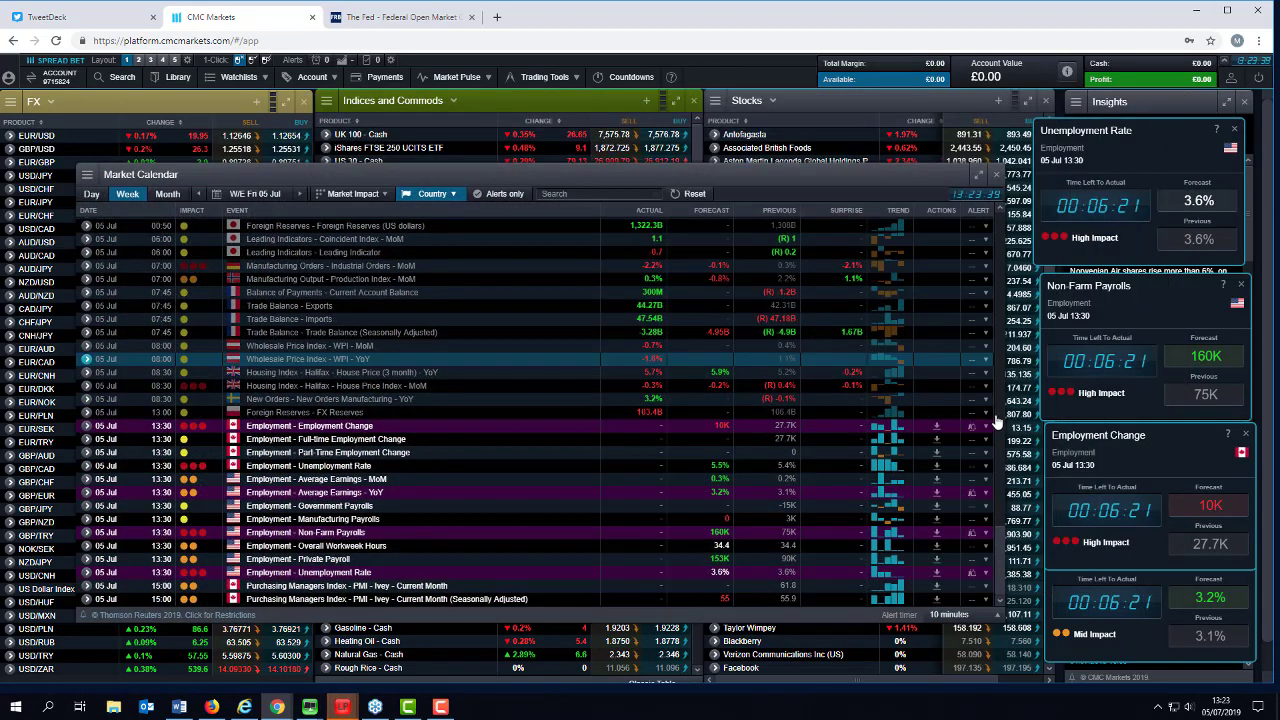
pyautogui.click(996, 176)
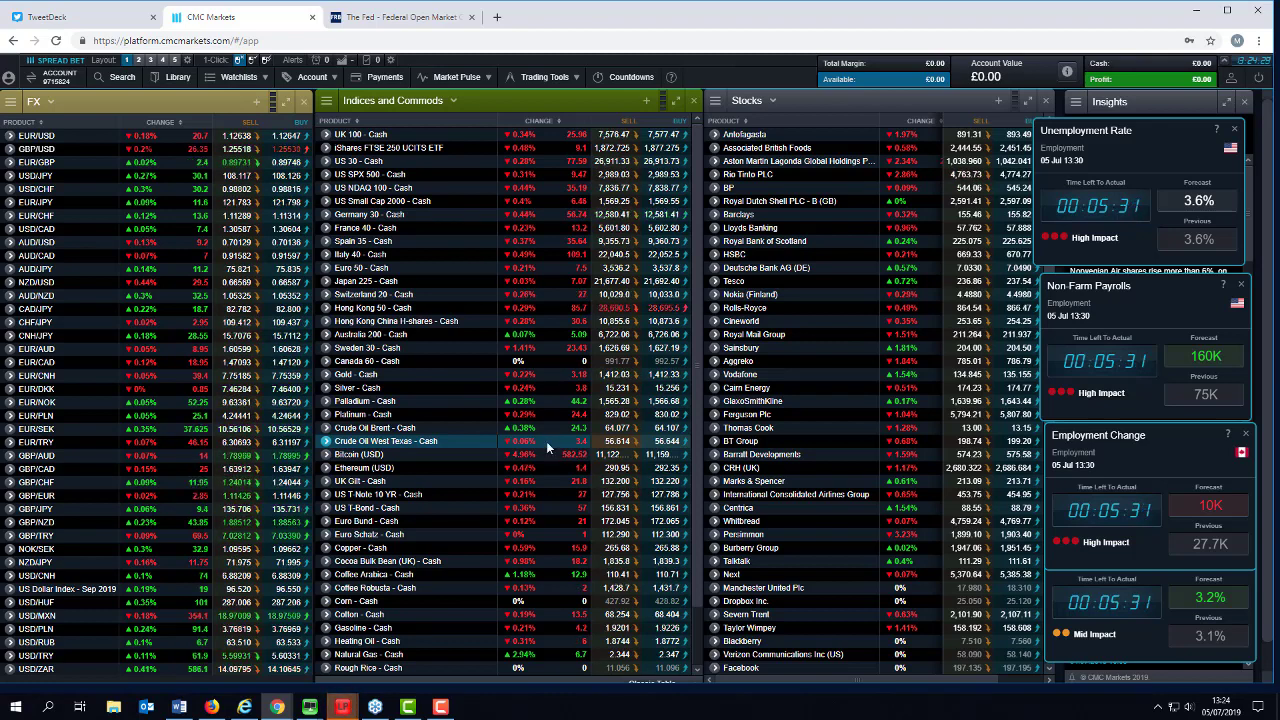
# - Browse the Market Pulse menu, then show the Trading Tools list with Price Alerts and Pattern Recognition
pyautogui.click(456, 77)
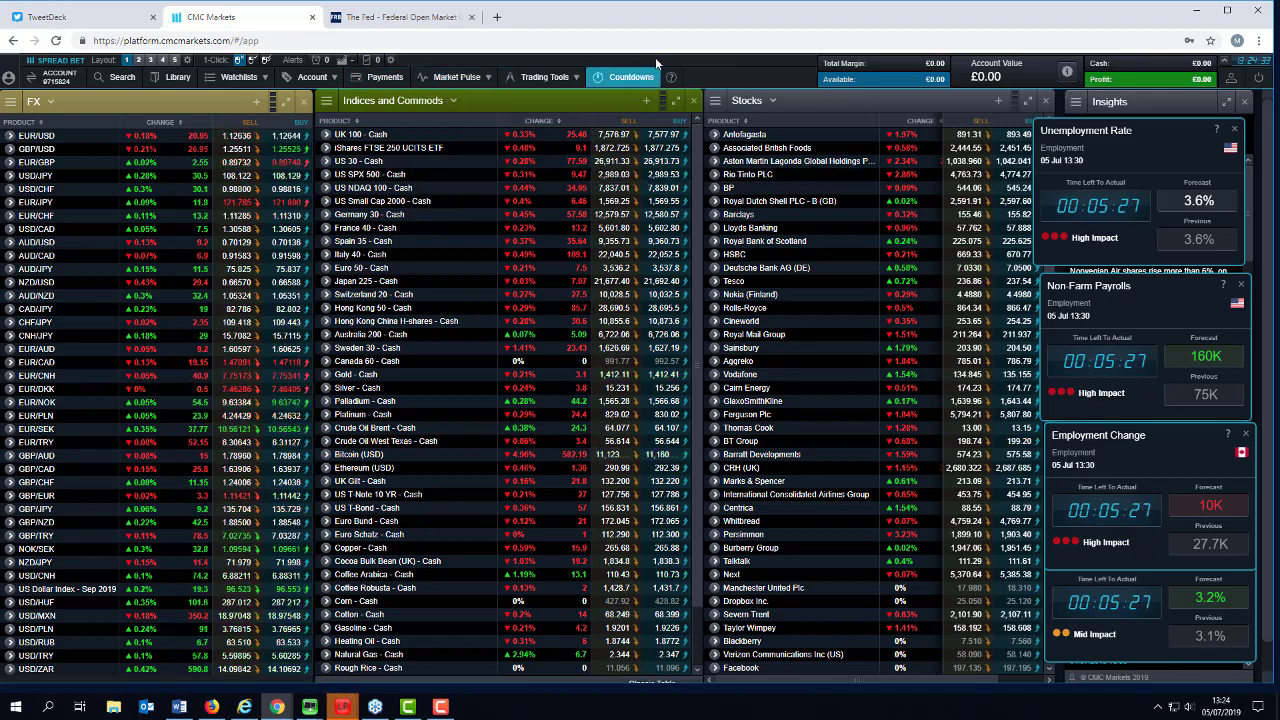
pyautogui.click(544, 77)
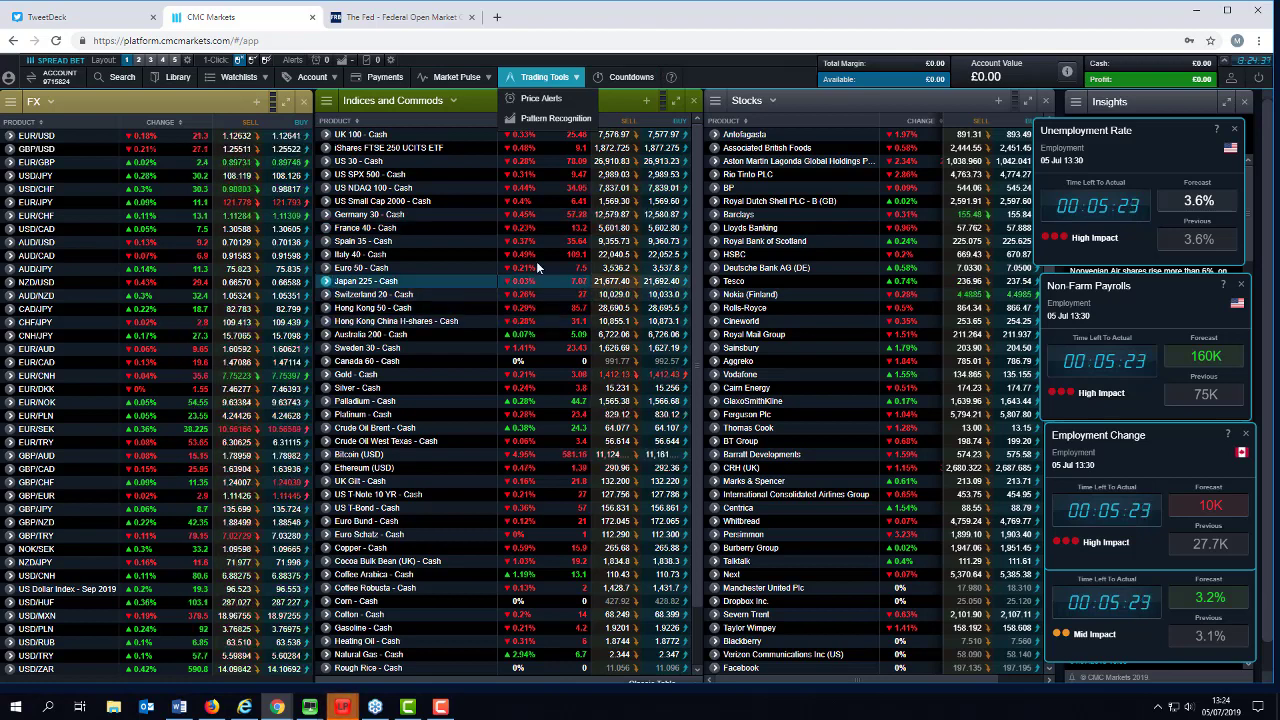
# - Open the Germany 30 - Cash chart floating over the lists, then select the Burberry Group row
pyautogui.click(352, 217)
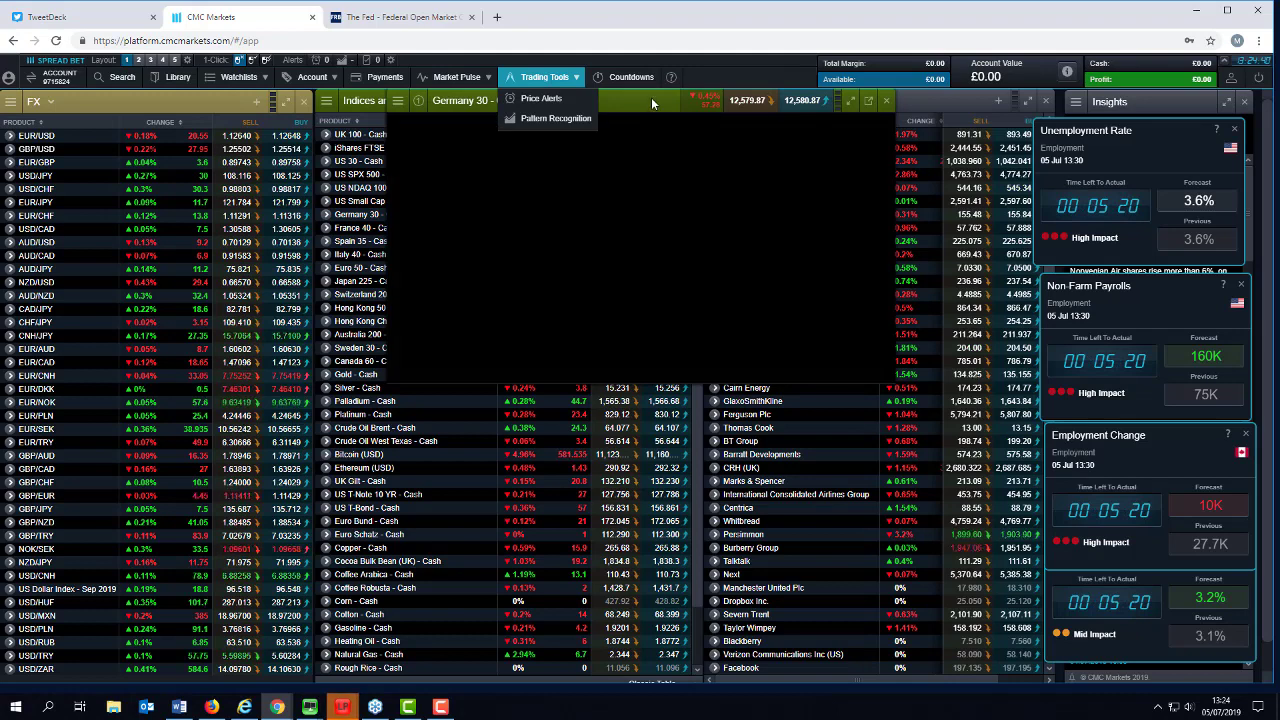
pyautogui.moveTo(651, 98); pyautogui.dragTo(507, 305)
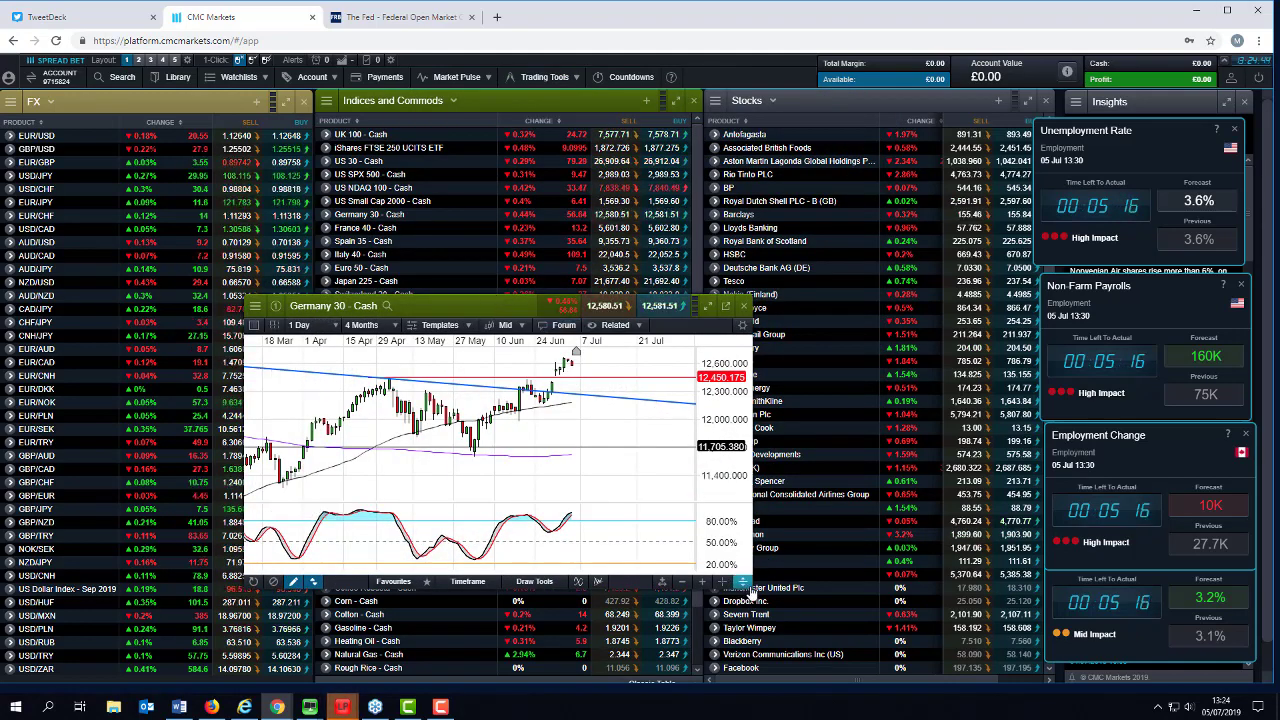
pyautogui.moveTo(479, 297); pyautogui.dragTo(381, 228)
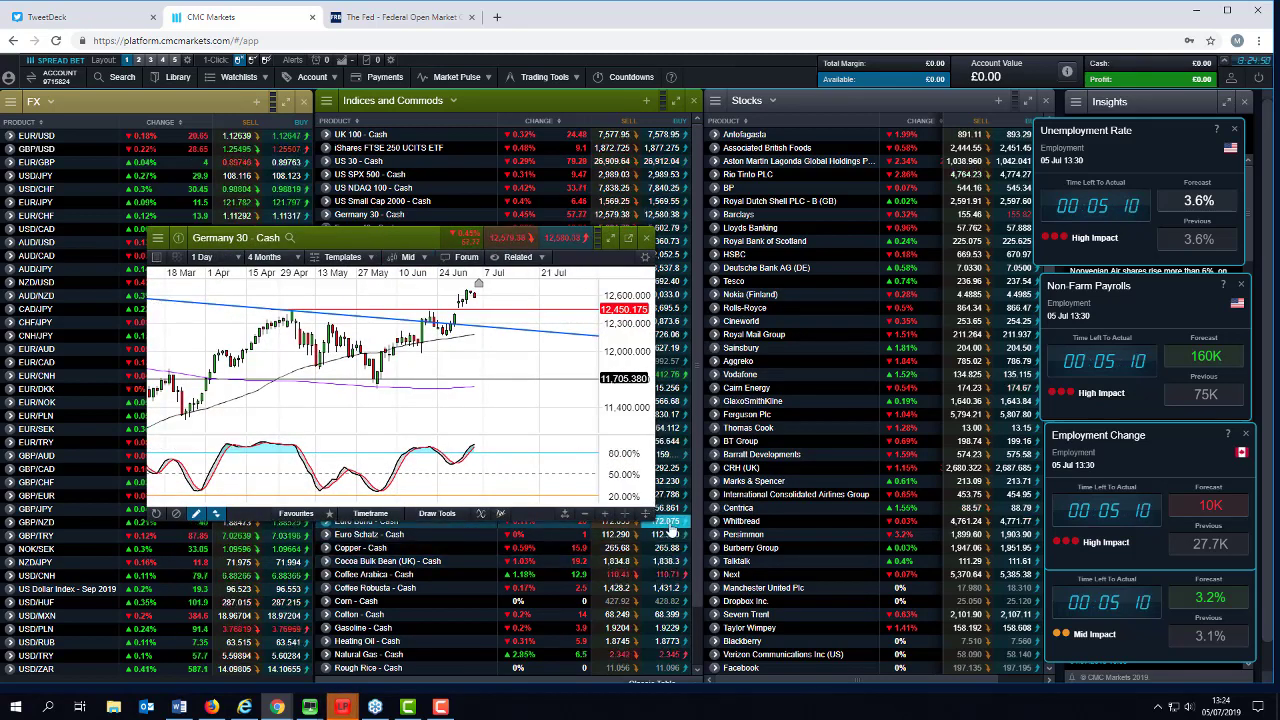
pyautogui.click(740, 548)
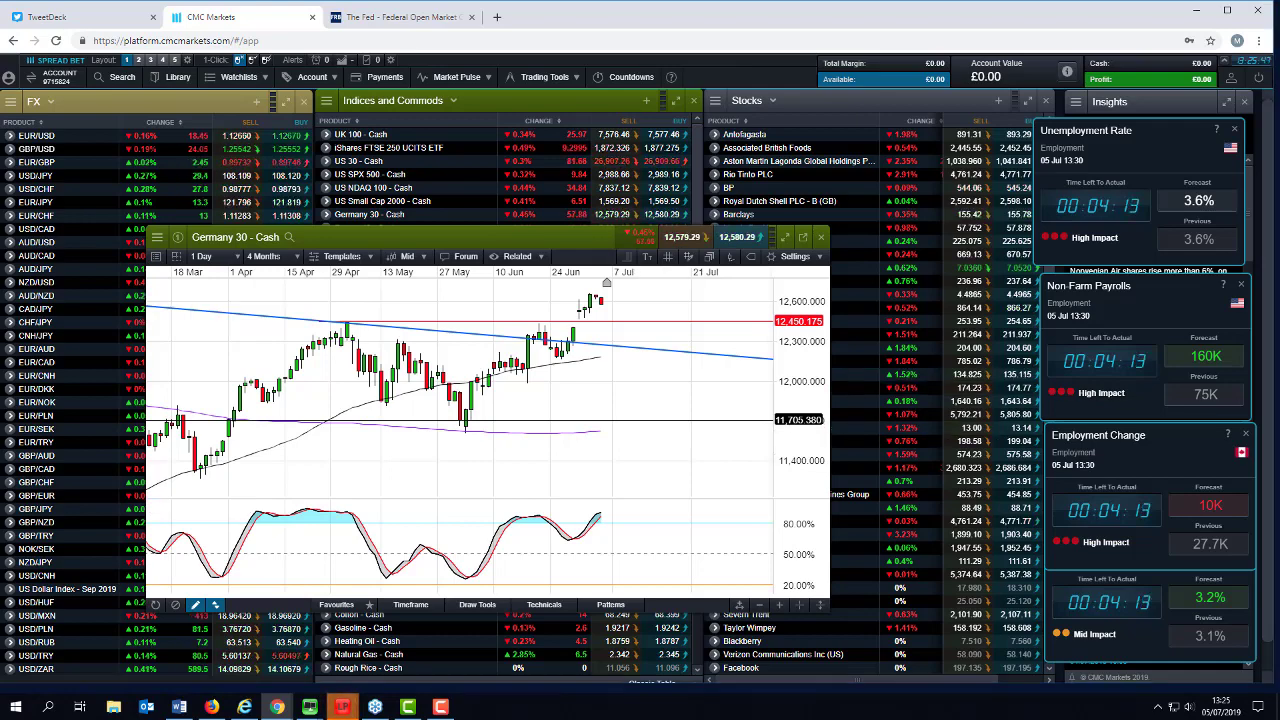
pyautogui.hotkey('alt', 'Tab')
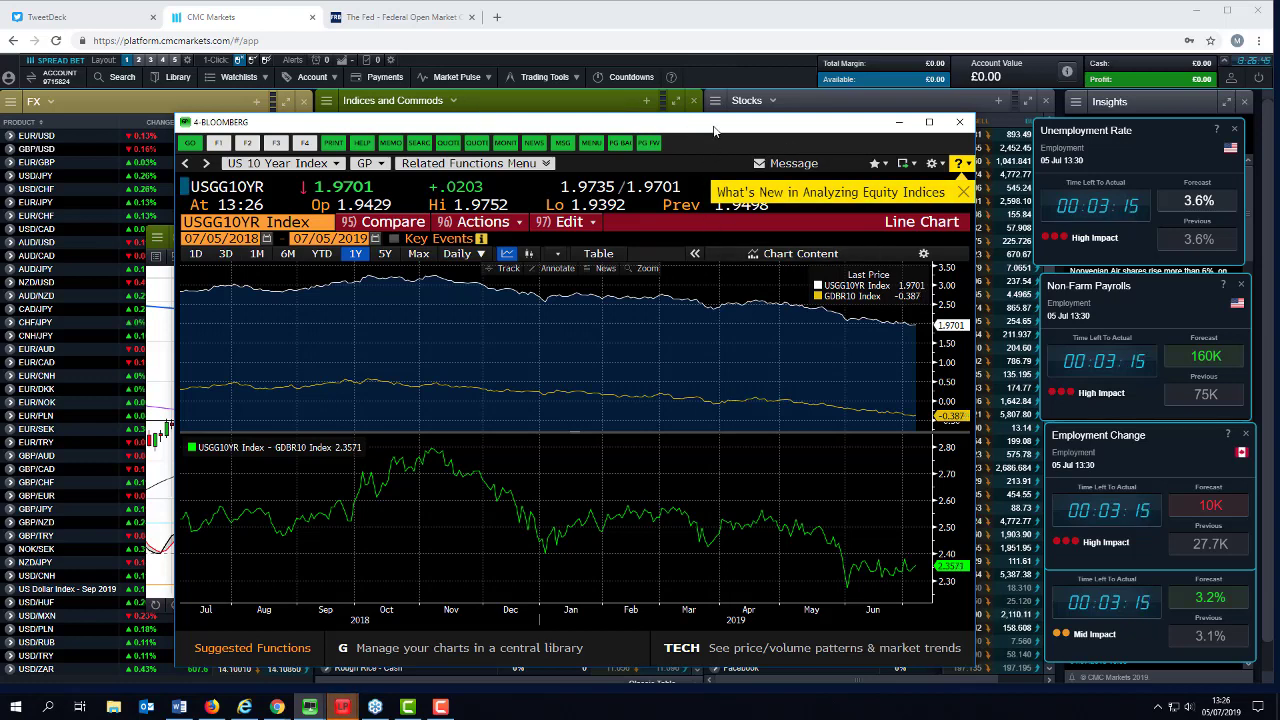
pyautogui.hotkey('alt', 'Tab')
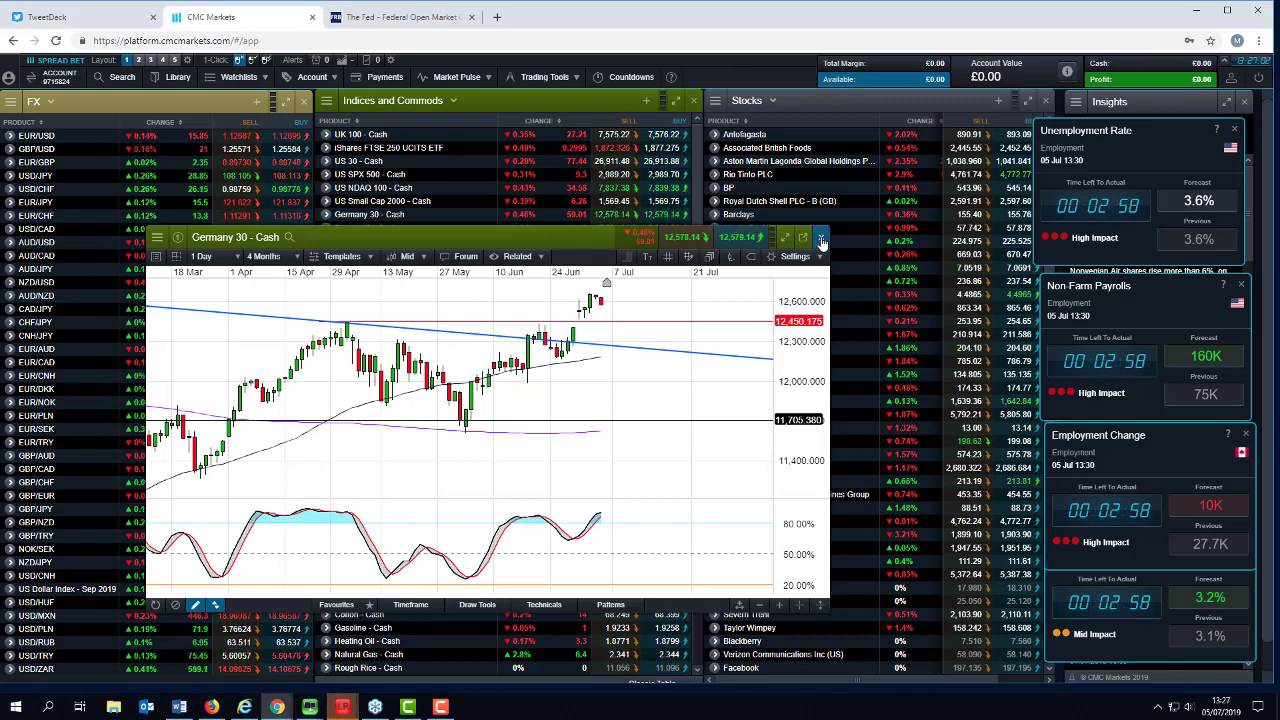
# - Swap the Germany 30 chart for a UK 100 - Cash chart placed lower left over the lists
pyautogui.click(822, 241)
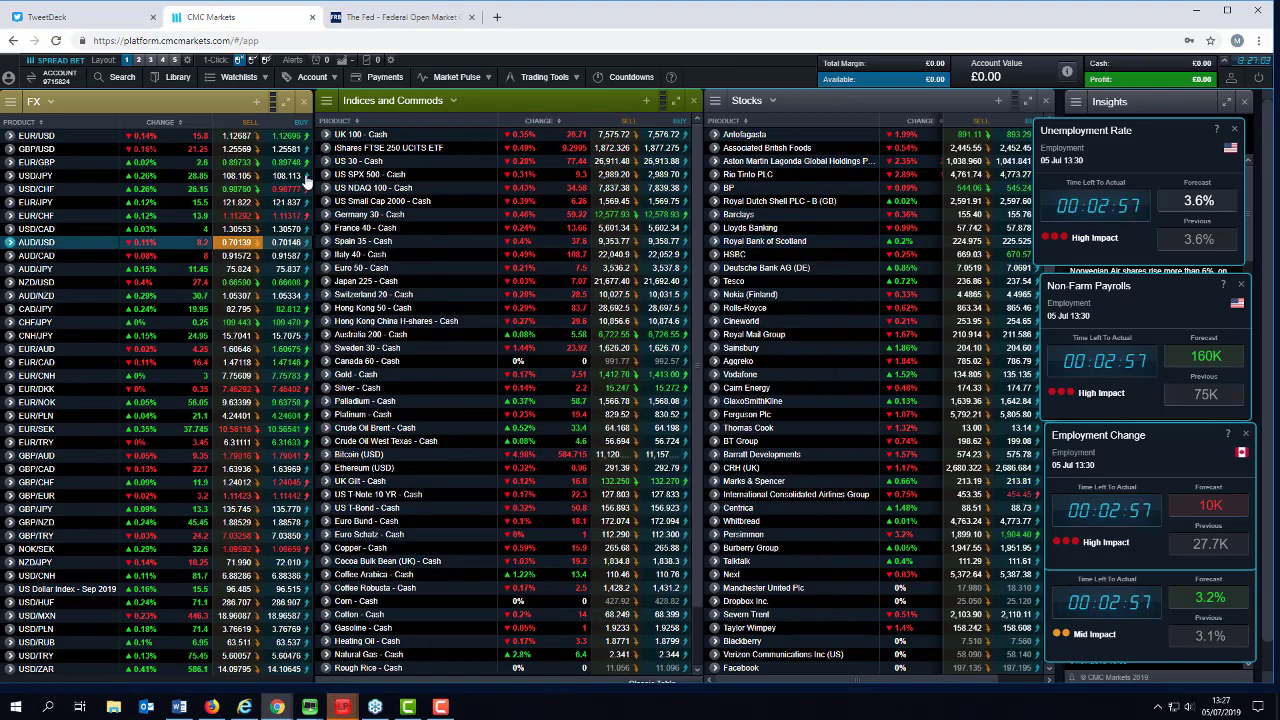
pyautogui.click(340, 134)
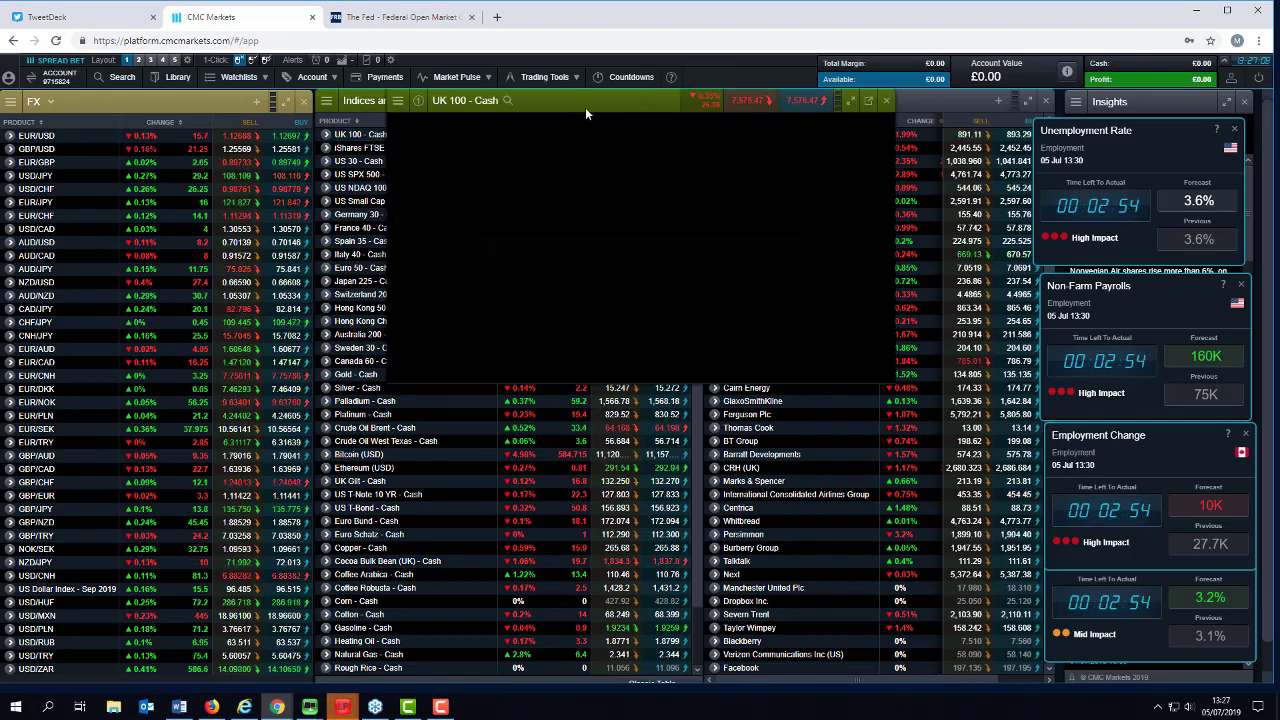
pyautogui.moveTo(585, 106); pyautogui.dragTo(585, 112)
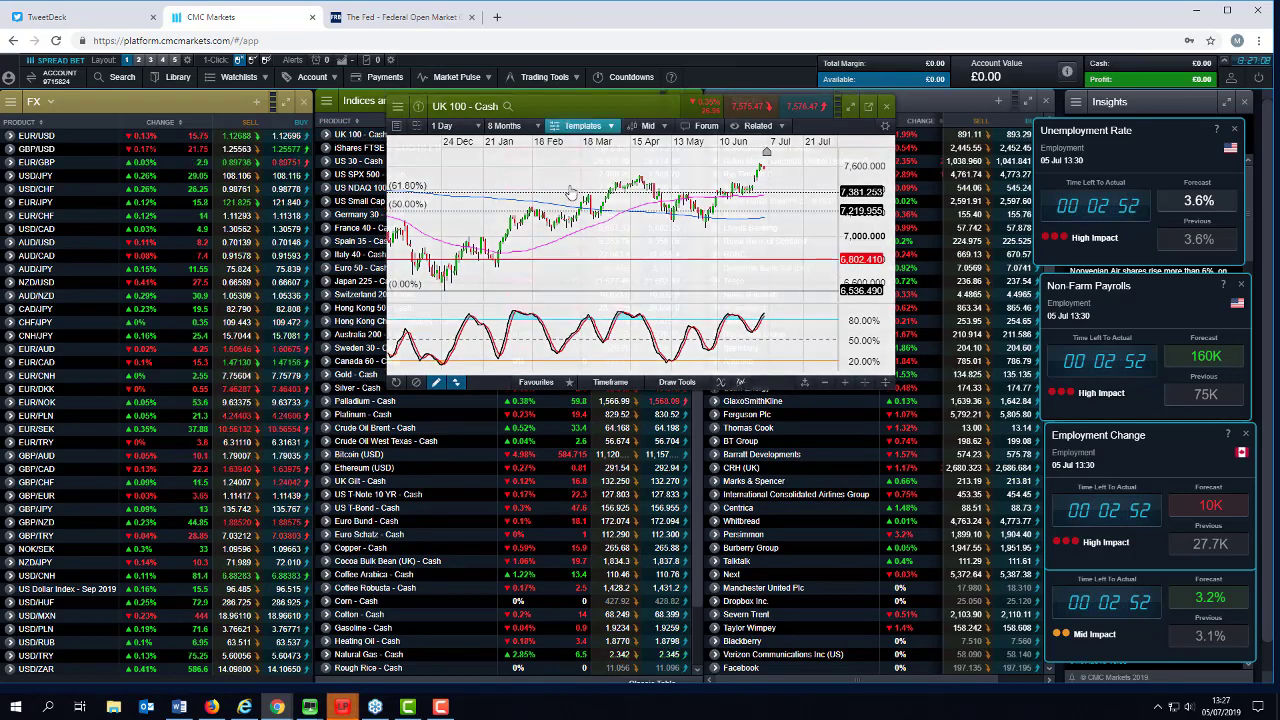
pyautogui.moveTo(568, 199); pyautogui.dragTo(545, 365)
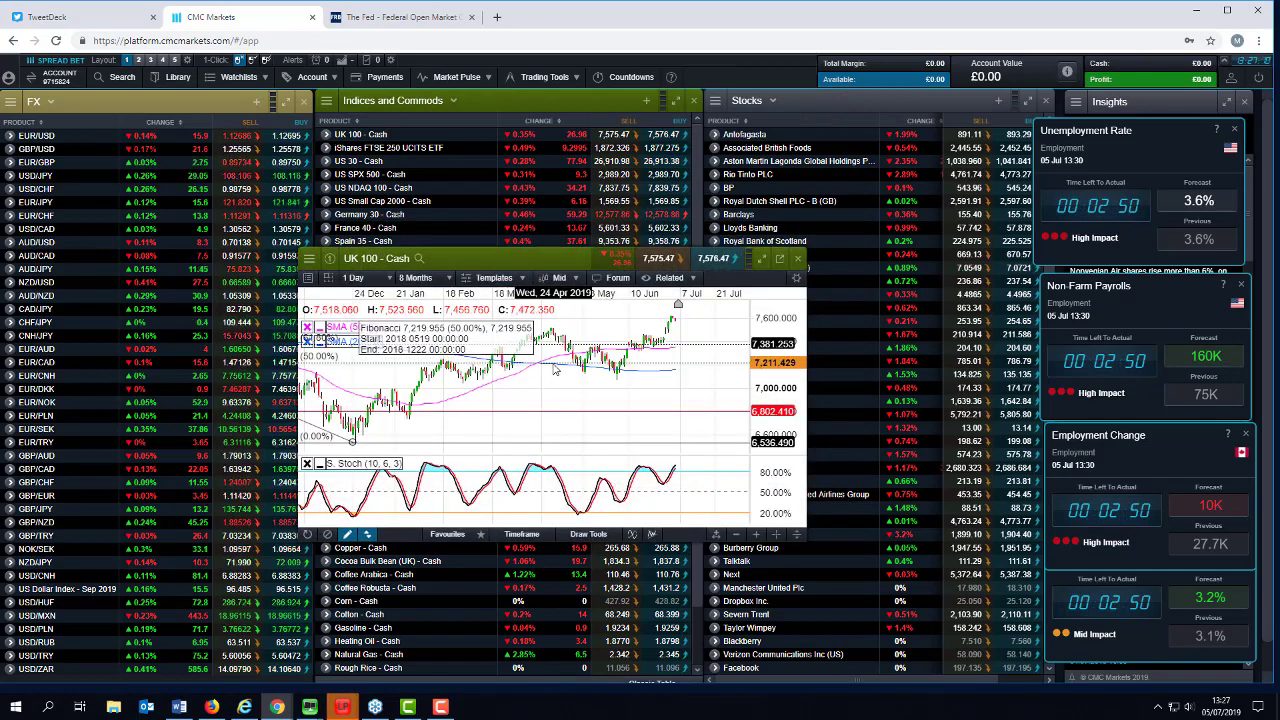
# - Zoom and shift the UK 100 chart, then close it and open the USD/CAD chart
pyautogui.scroll(1, 553, 368)
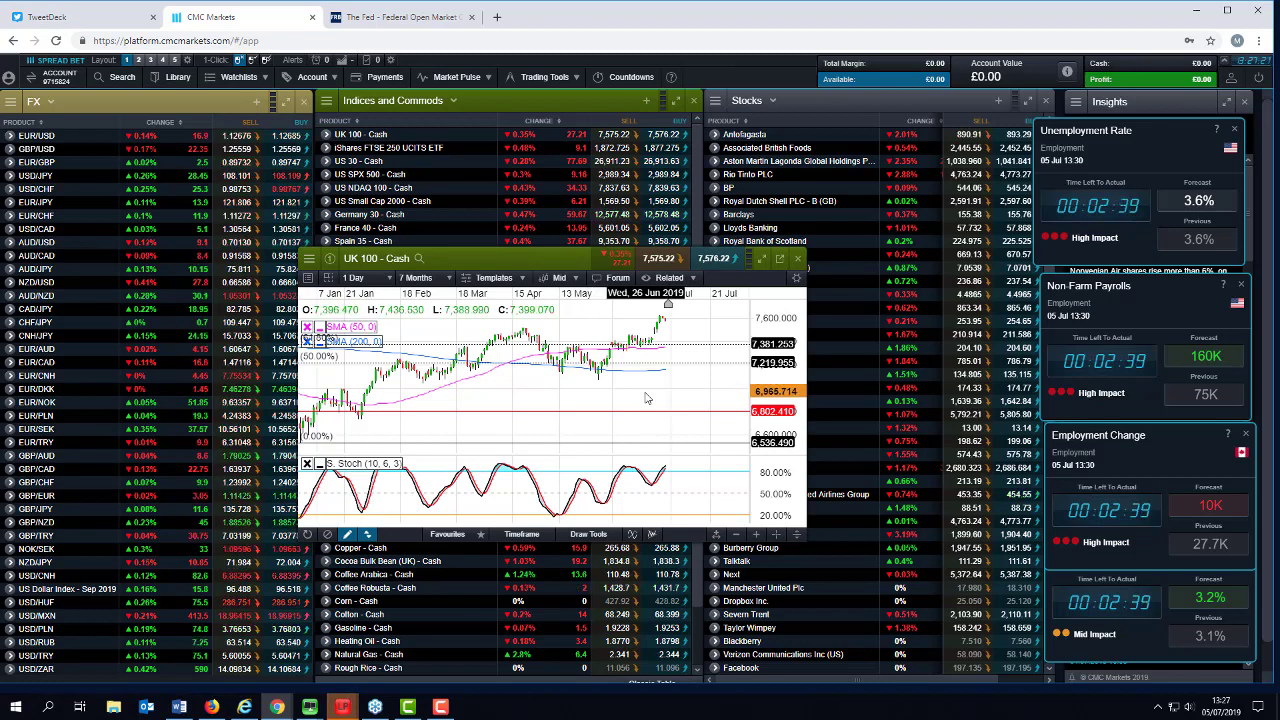
pyautogui.scroll(-2, 660, 408)
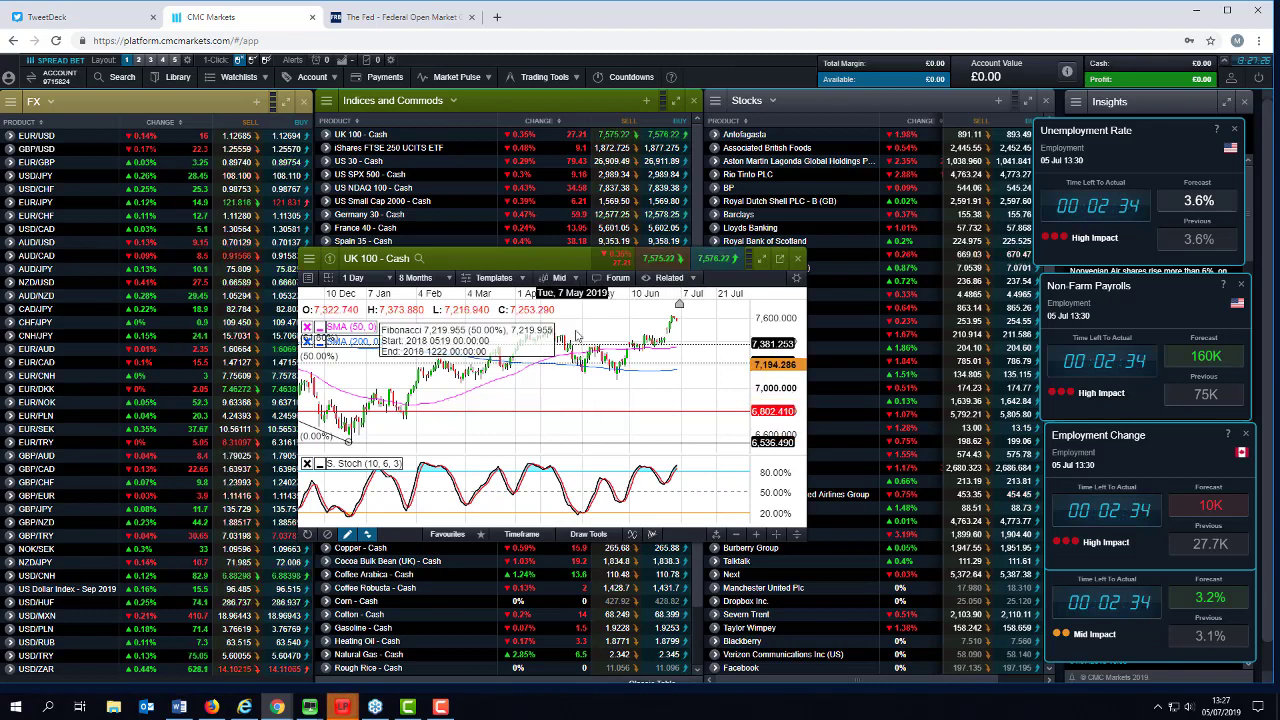
pyautogui.moveTo(547, 258); pyautogui.dragTo(470, 257)
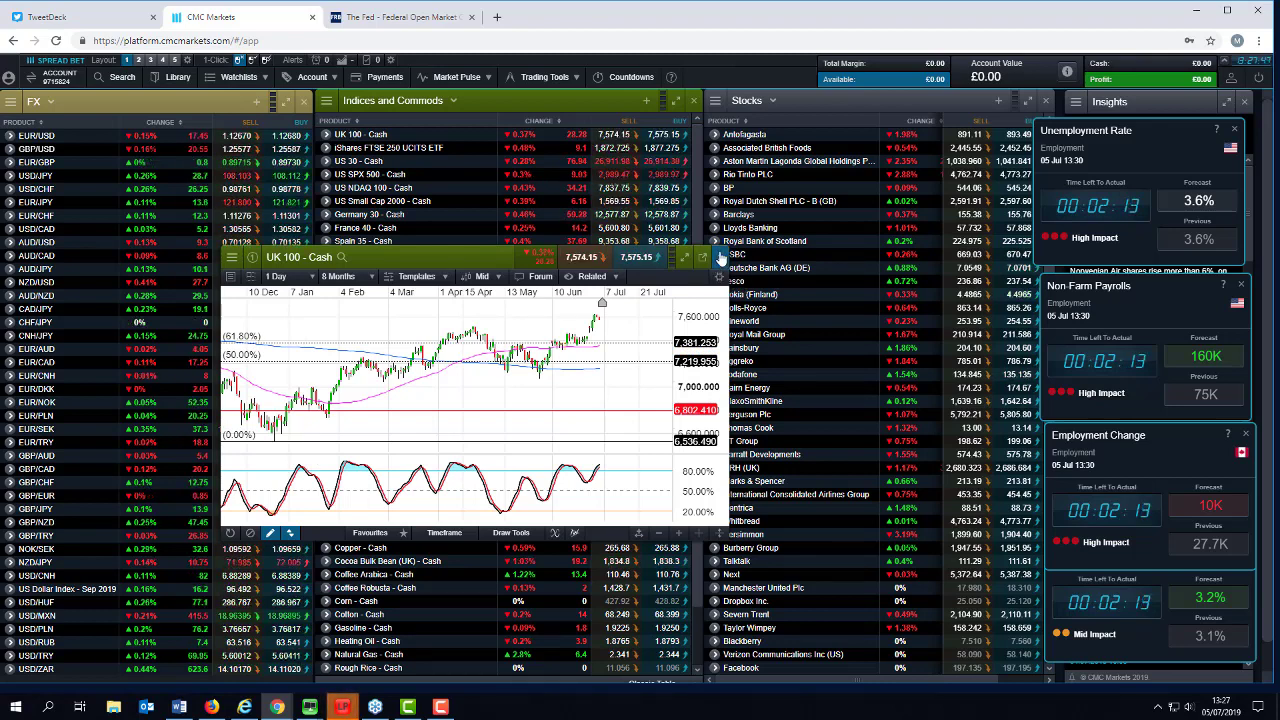
pyautogui.click(720, 259)
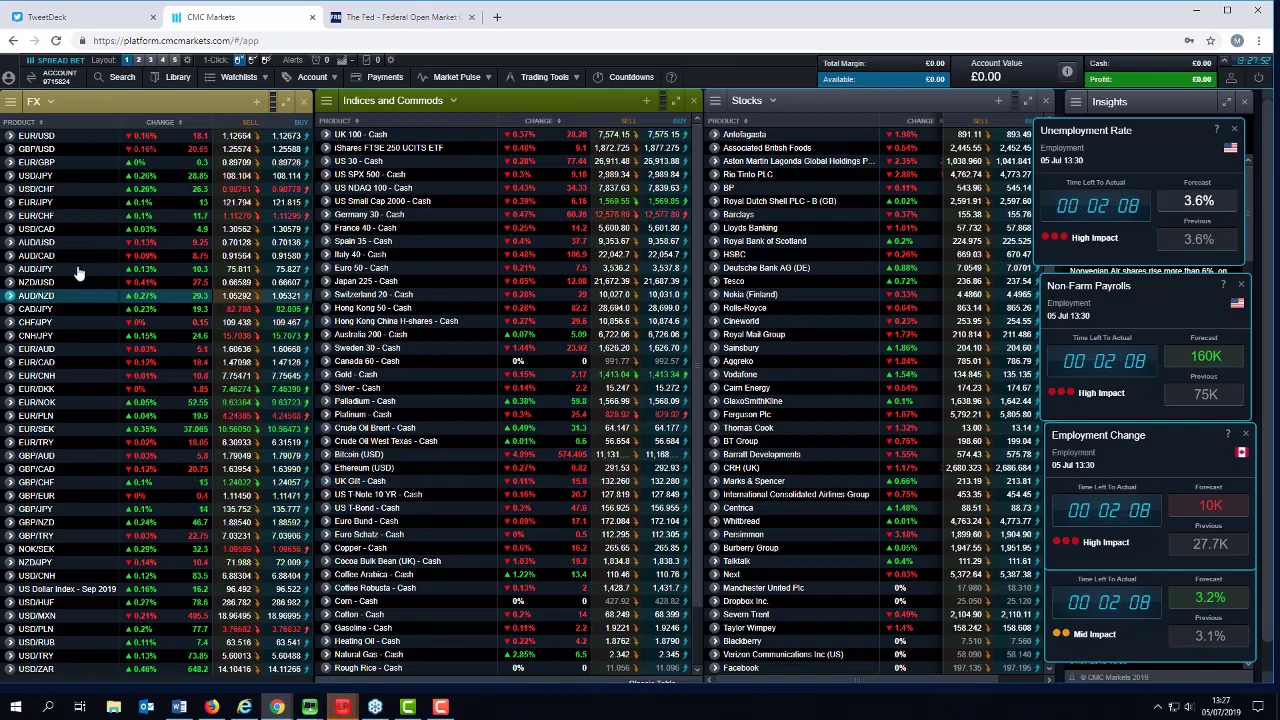
pyautogui.click(48, 230)
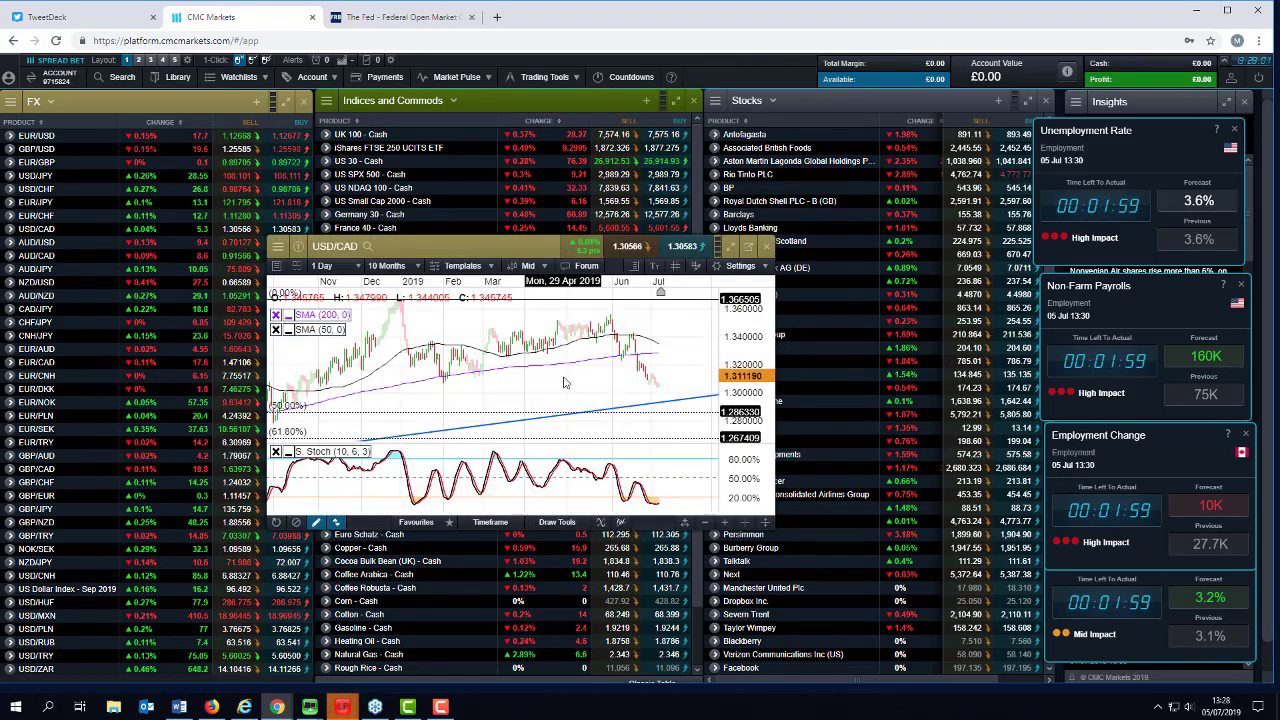
# - Zoom the USD/CAD chart to 6 months, then close it to show the full watchlists
pyautogui.scroll(2, 565, 383)
pyautogui.scroll(2, 565, 383)
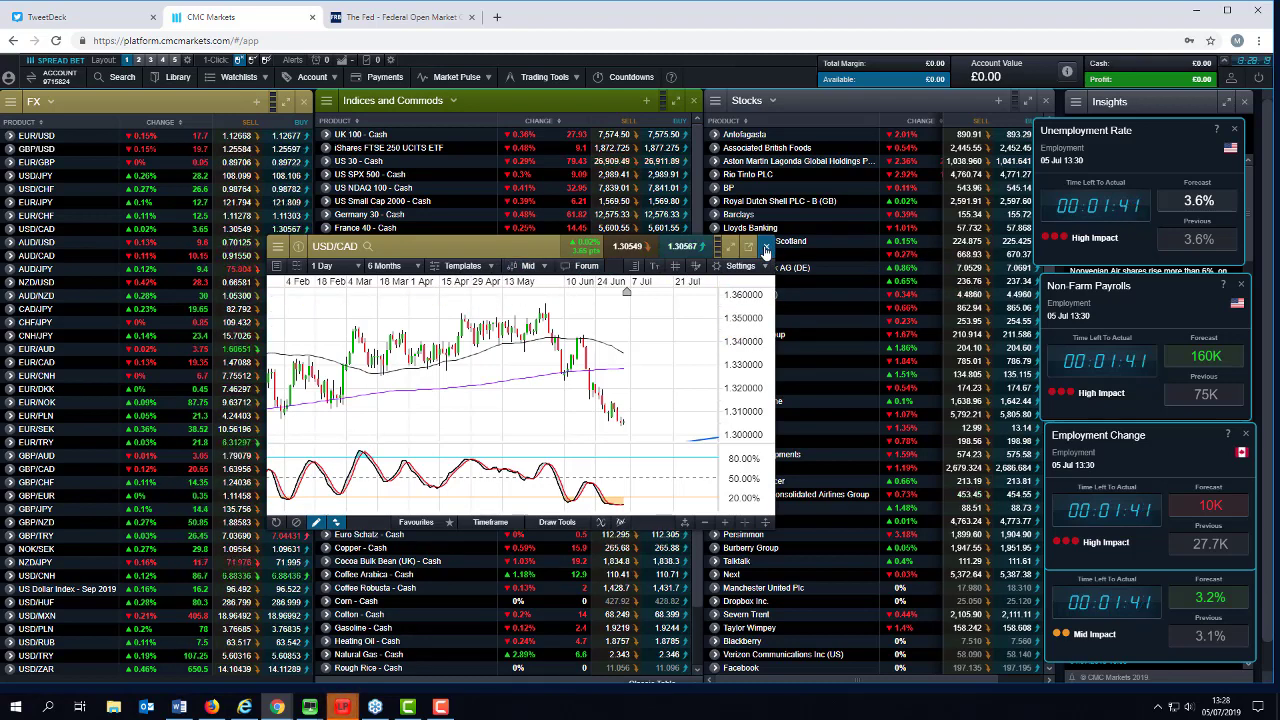
pyautogui.click(766, 248)
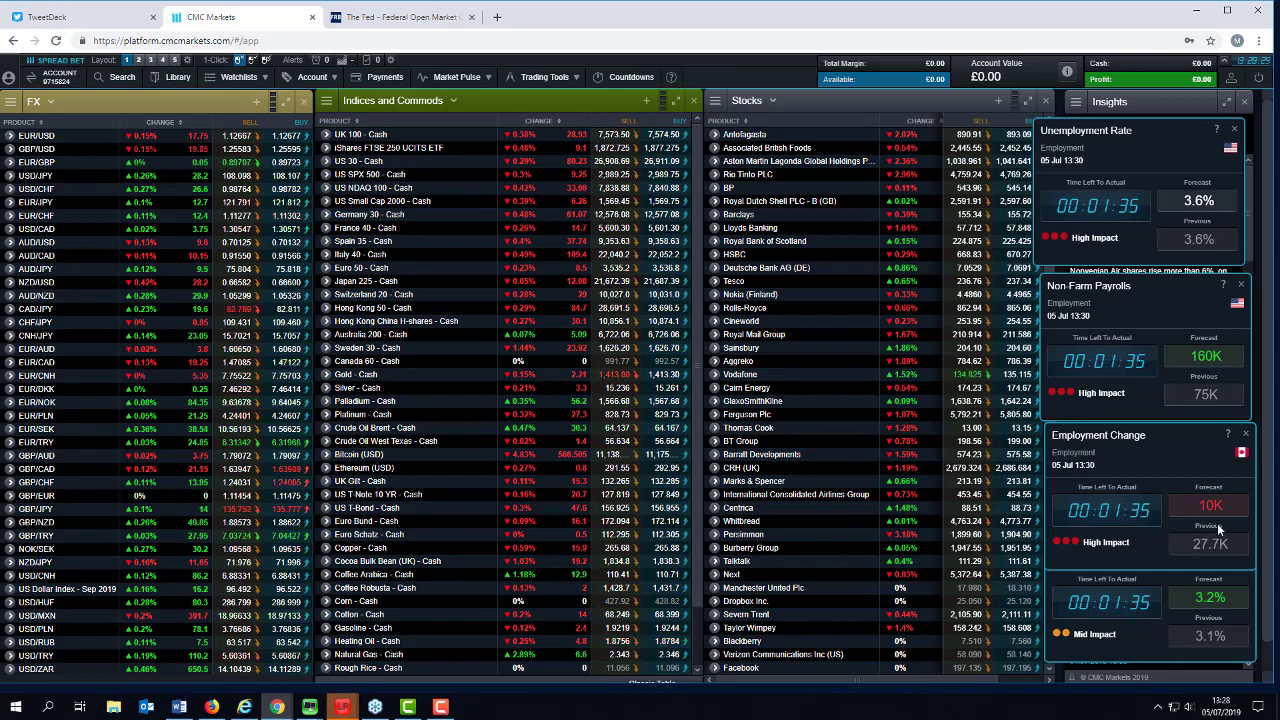
# - Bring the Average Earnings - YoY card to the front
pyautogui.click(1165, 586)
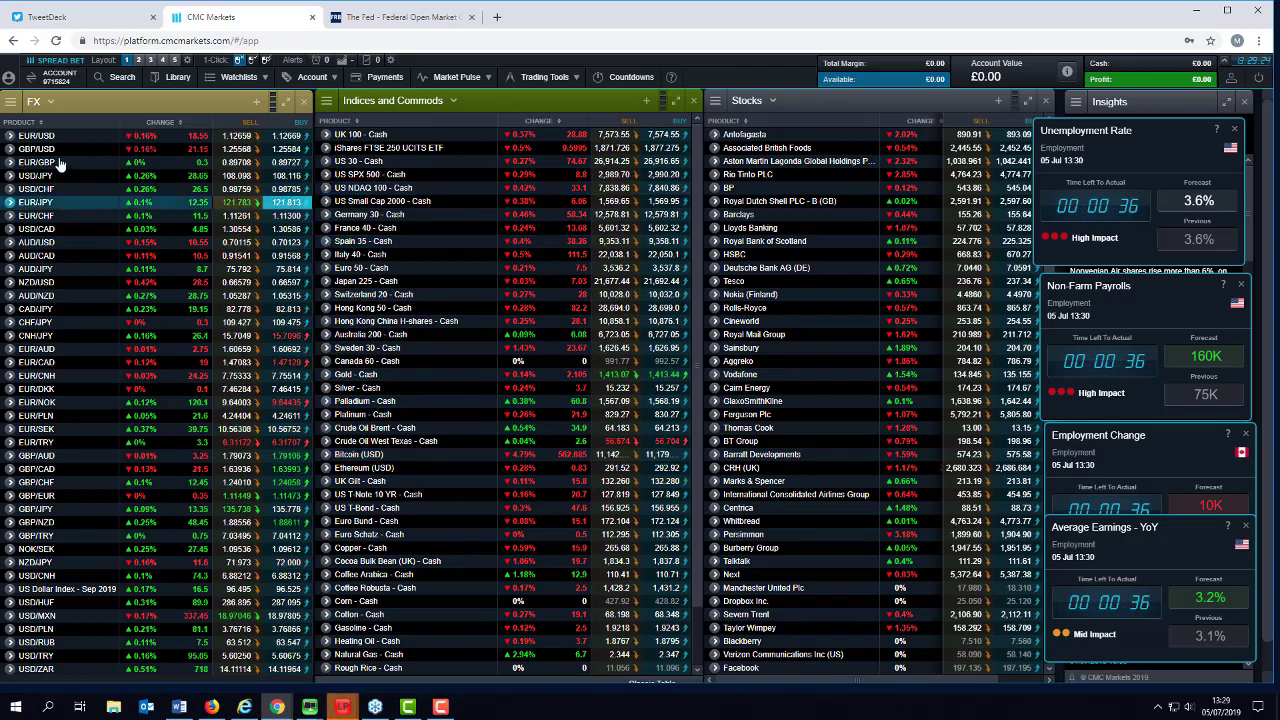
# - Open the EUR/USD chart, move it lower and enlarge its window
pyautogui.click(30, 141)
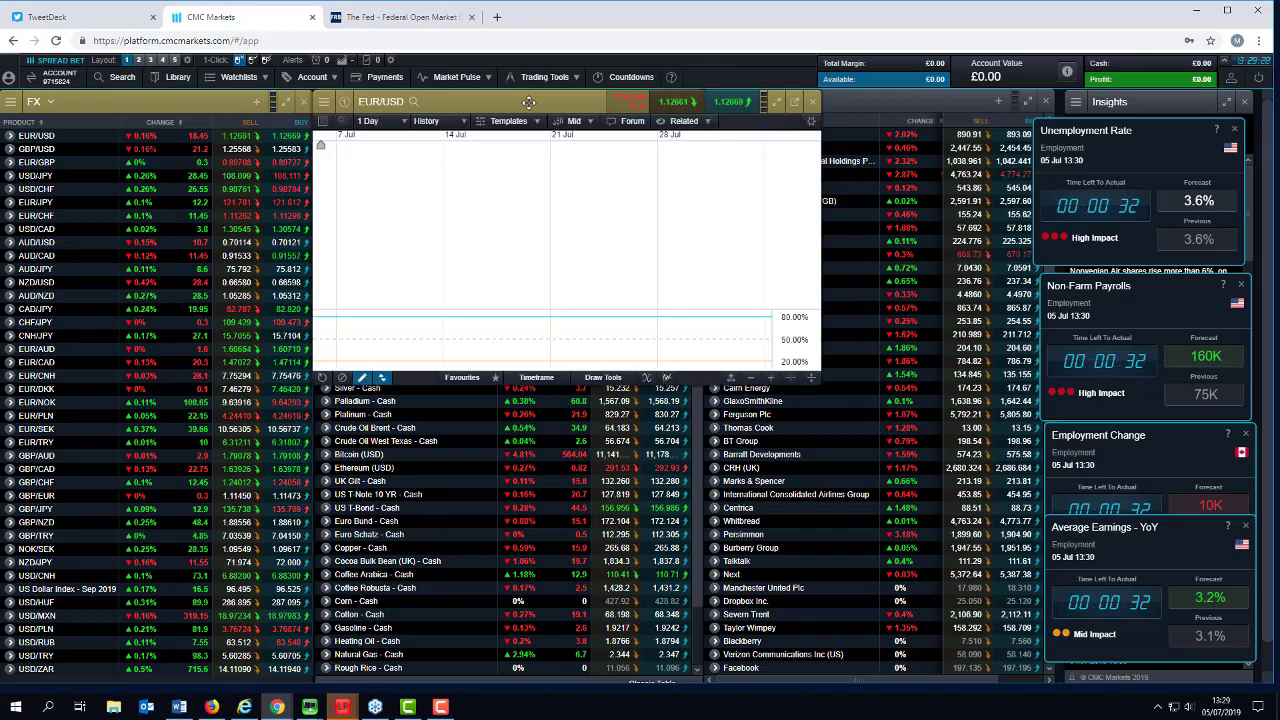
pyautogui.moveTo(528, 103); pyautogui.dragTo(407, 288)
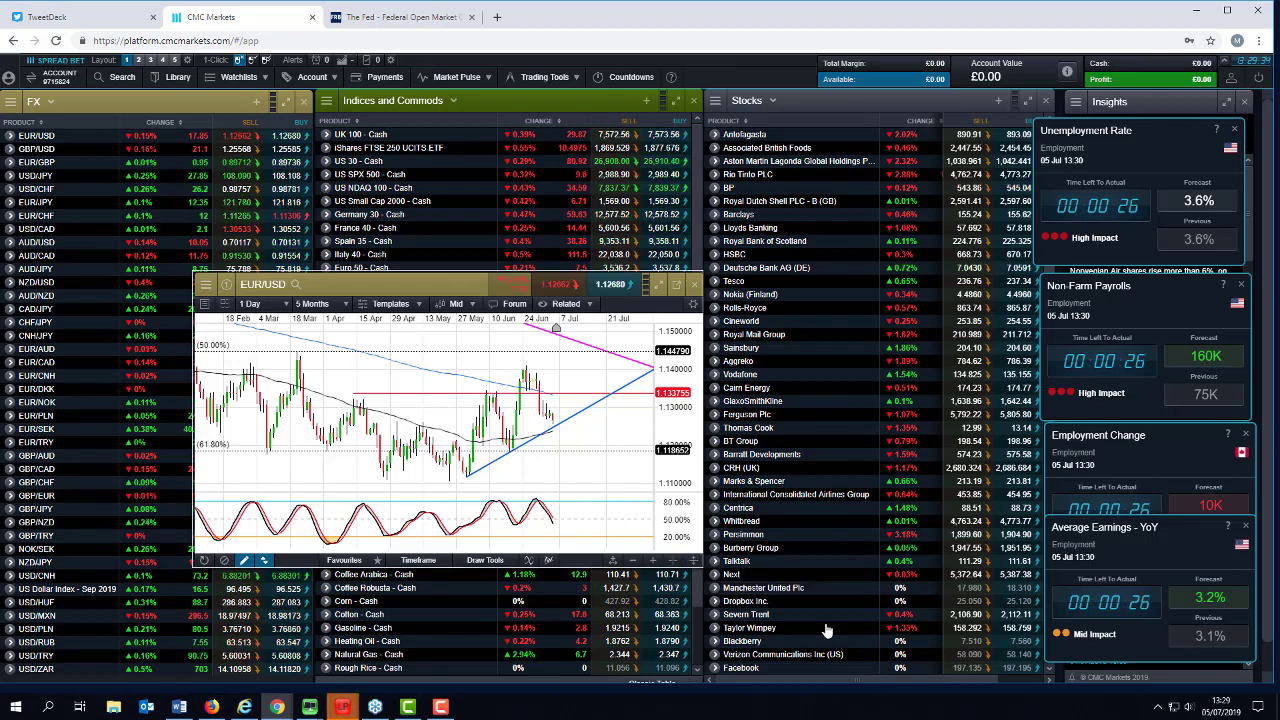
pyautogui.moveTo(703, 567); pyautogui.dragTo(822, 622)
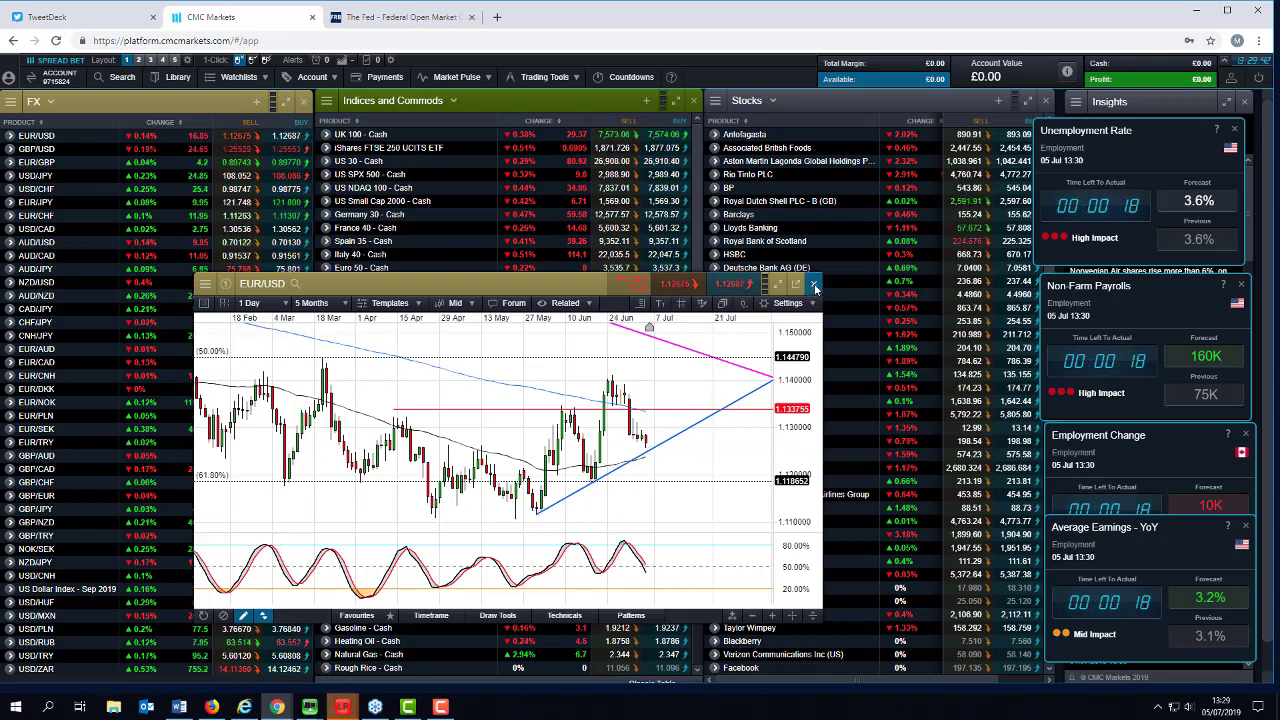
# - Close EUR/USD and open the GBP/USD chart, moved down to uncover the indices
pyautogui.click(815, 288)
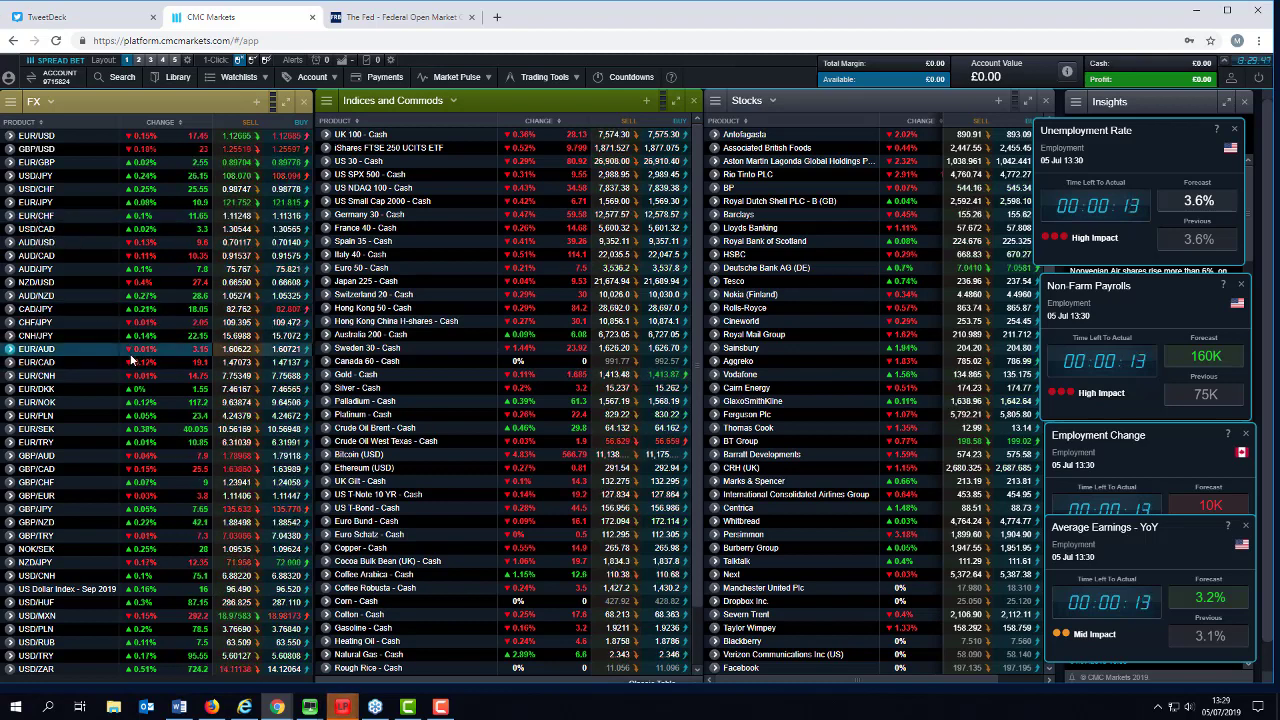
pyautogui.click(58, 152)
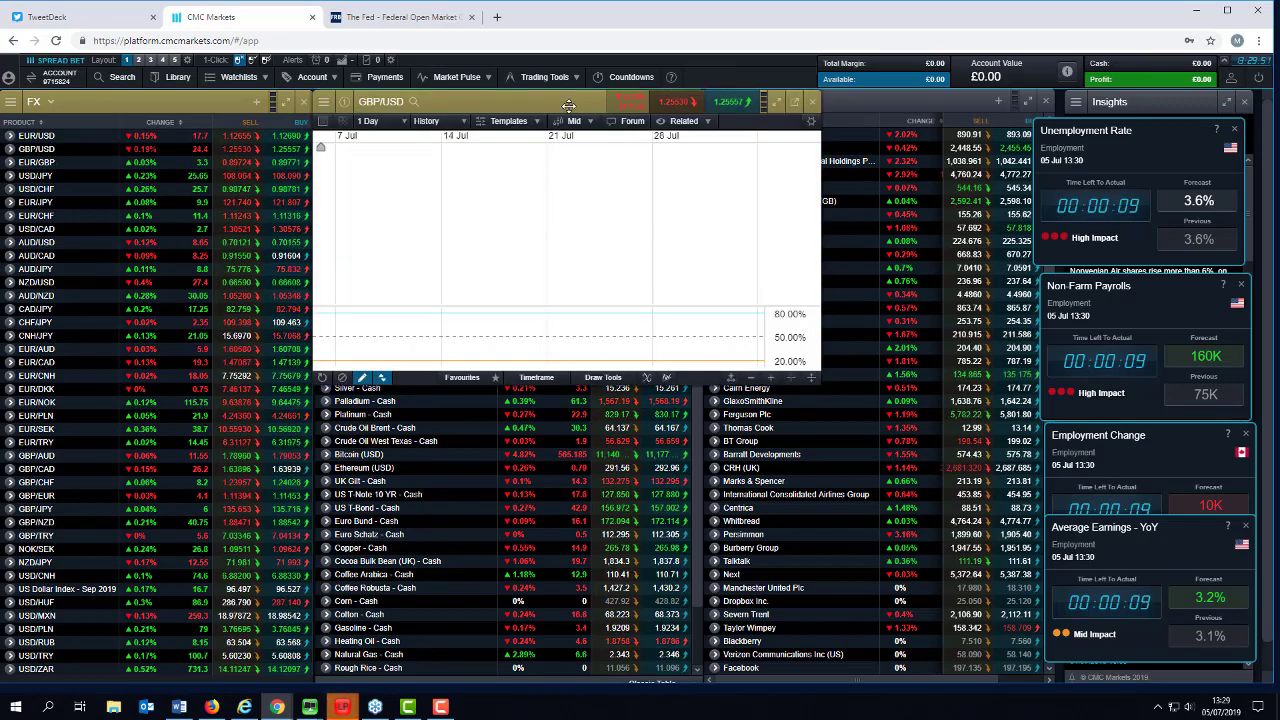
pyautogui.moveTo(568, 105); pyautogui.dragTo(536, 287)
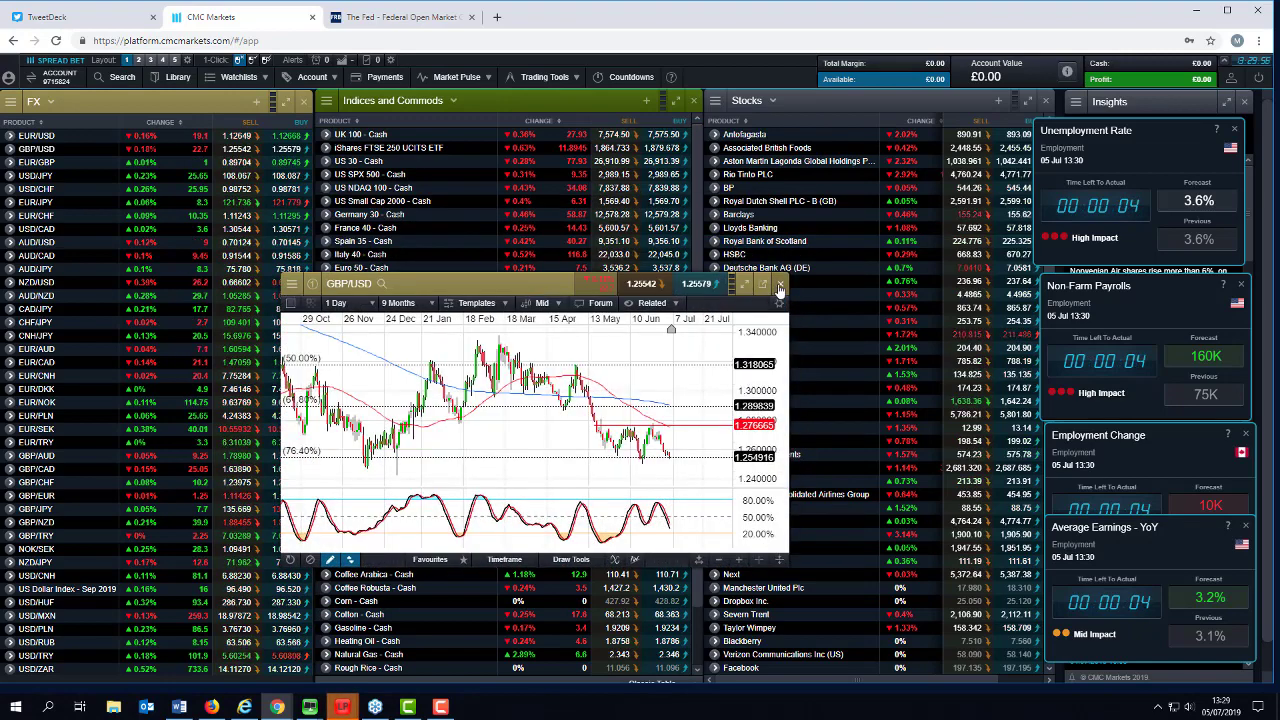
pyautogui.click(782, 284)
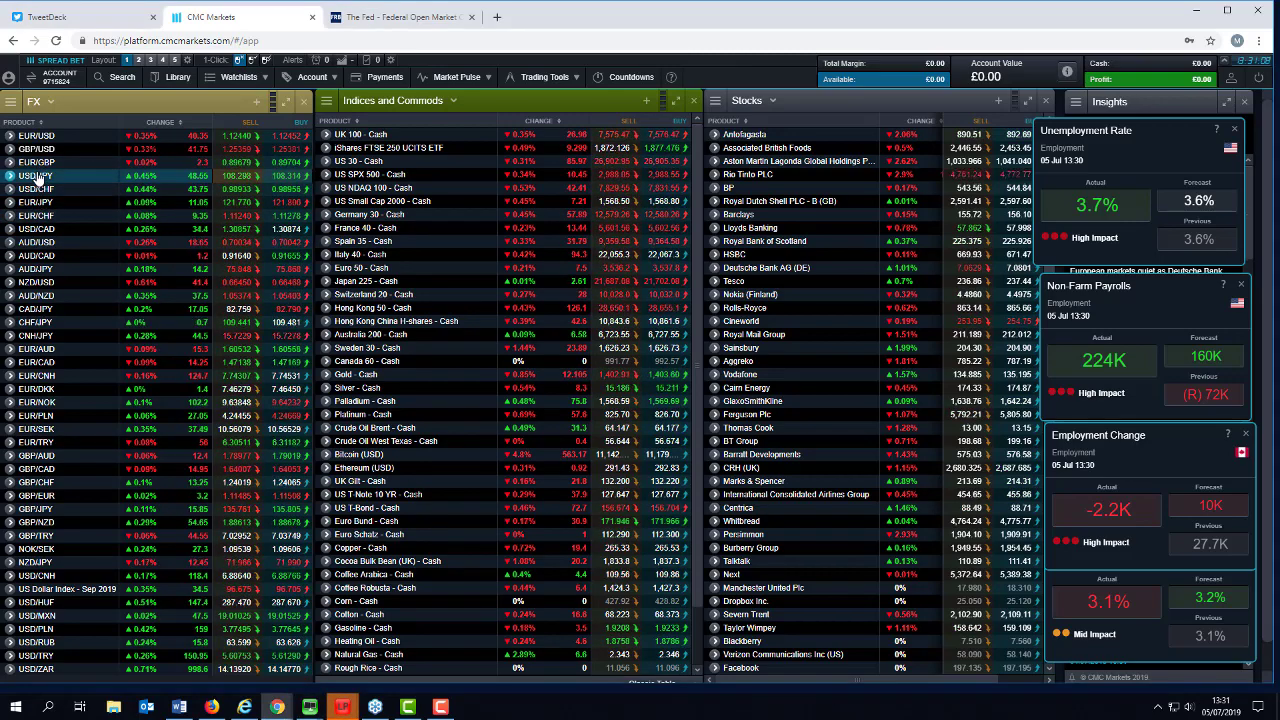
# - Open the USD/JPY chart and reposition it down and to the left
pyautogui.doubleClick(38, 176)
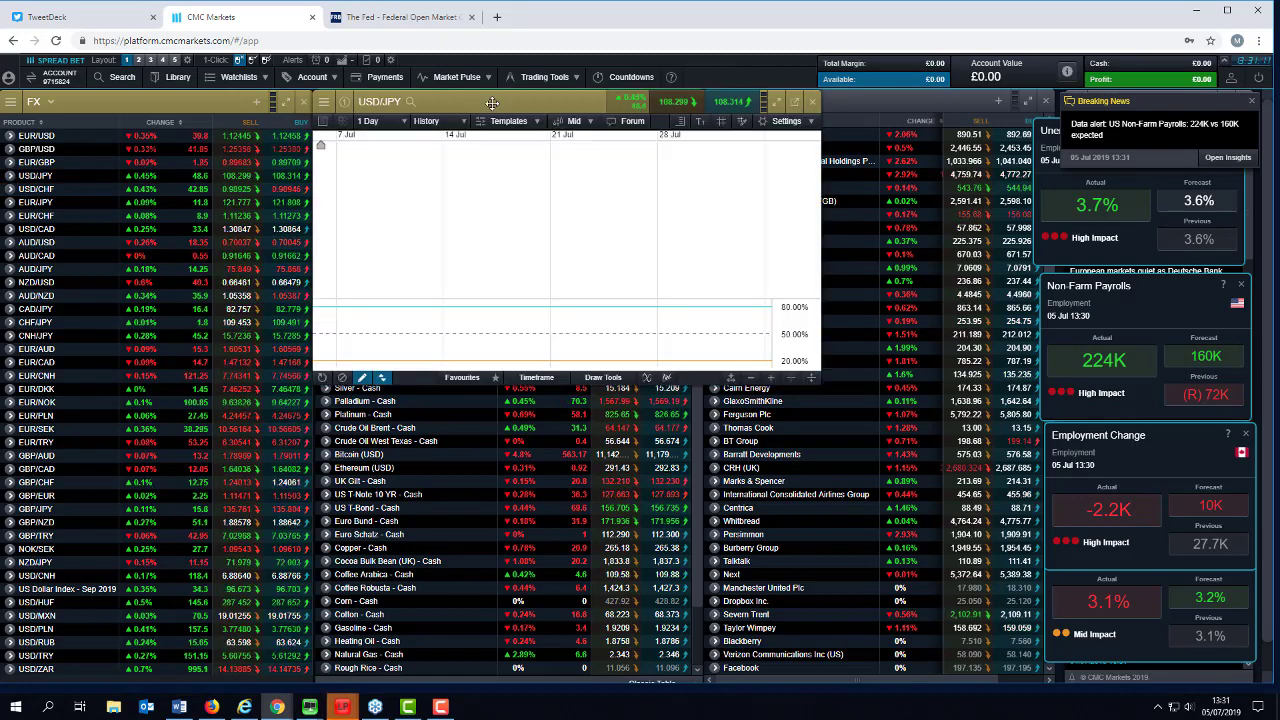
pyautogui.moveTo(485, 101); pyautogui.dragTo(485, 173)
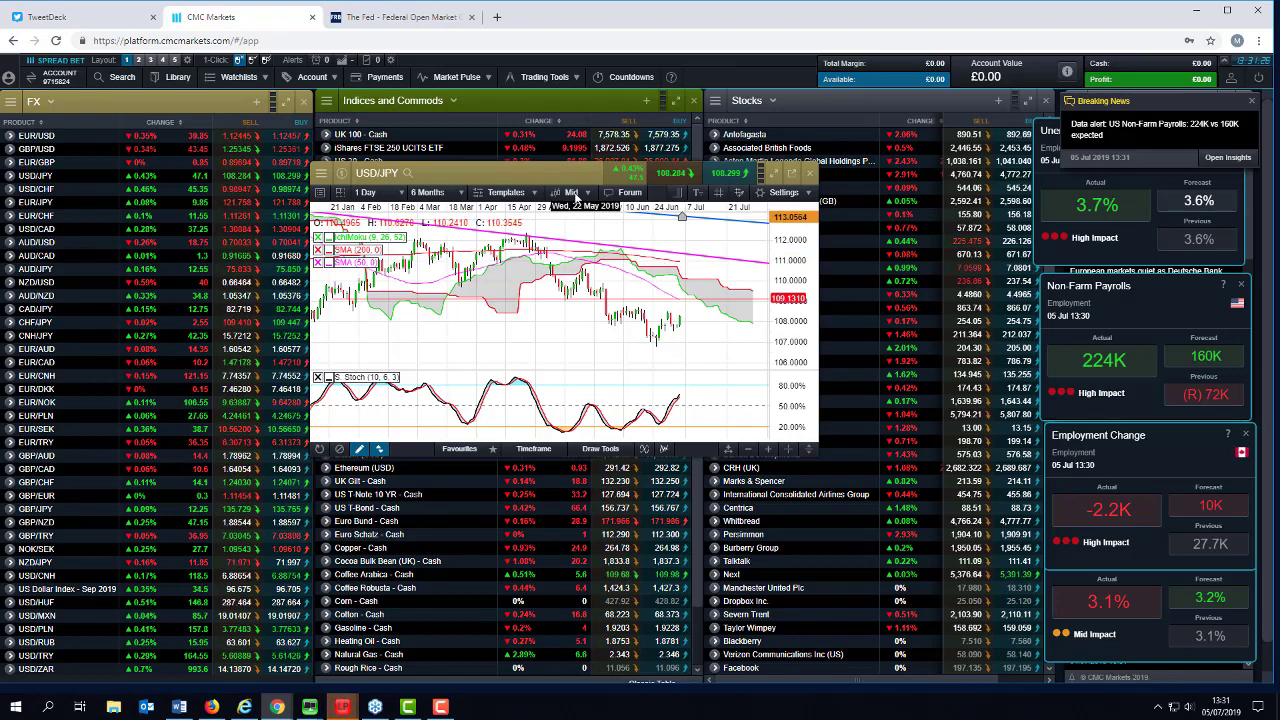
pyautogui.moveTo(571, 175); pyautogui.dragTo(458, 245)
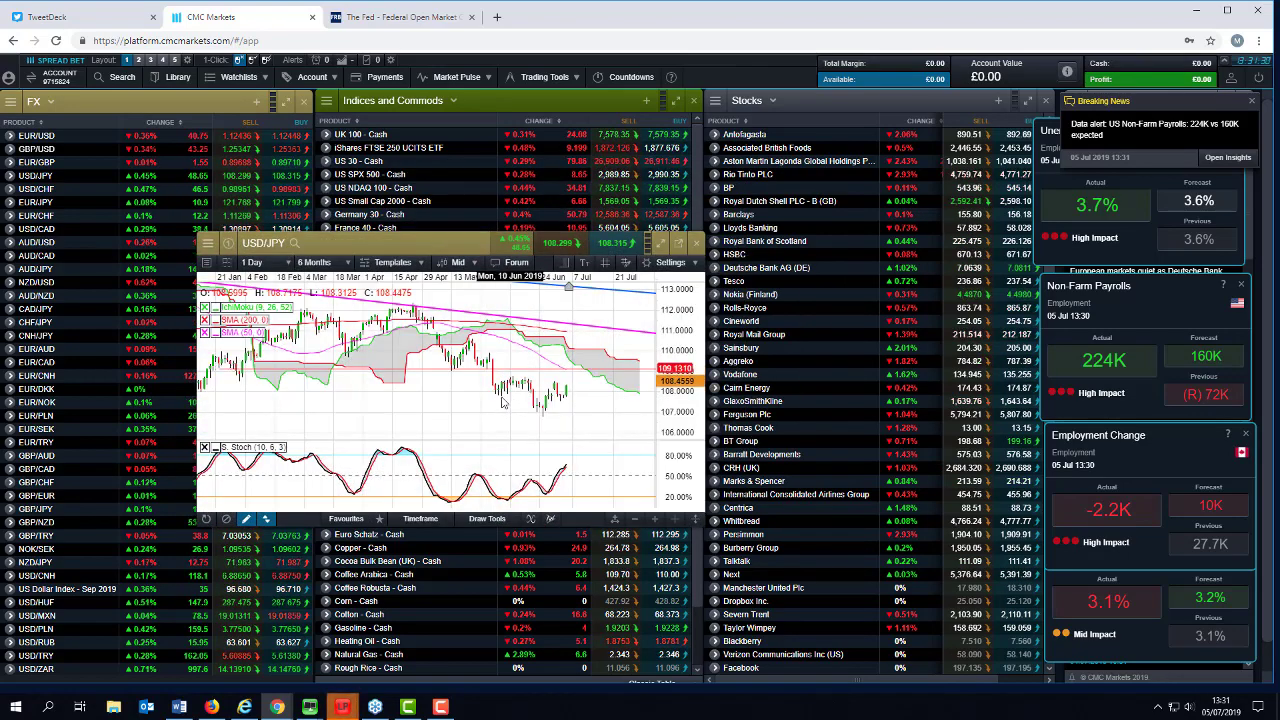
# - Zoom USD/JPY to a 4-month range, close it, and dismiss the Non-Farm Payrolls alert
pyautogui.scroll(-1, 503, 401)
pyautogui.scroll(1, 497, 403)
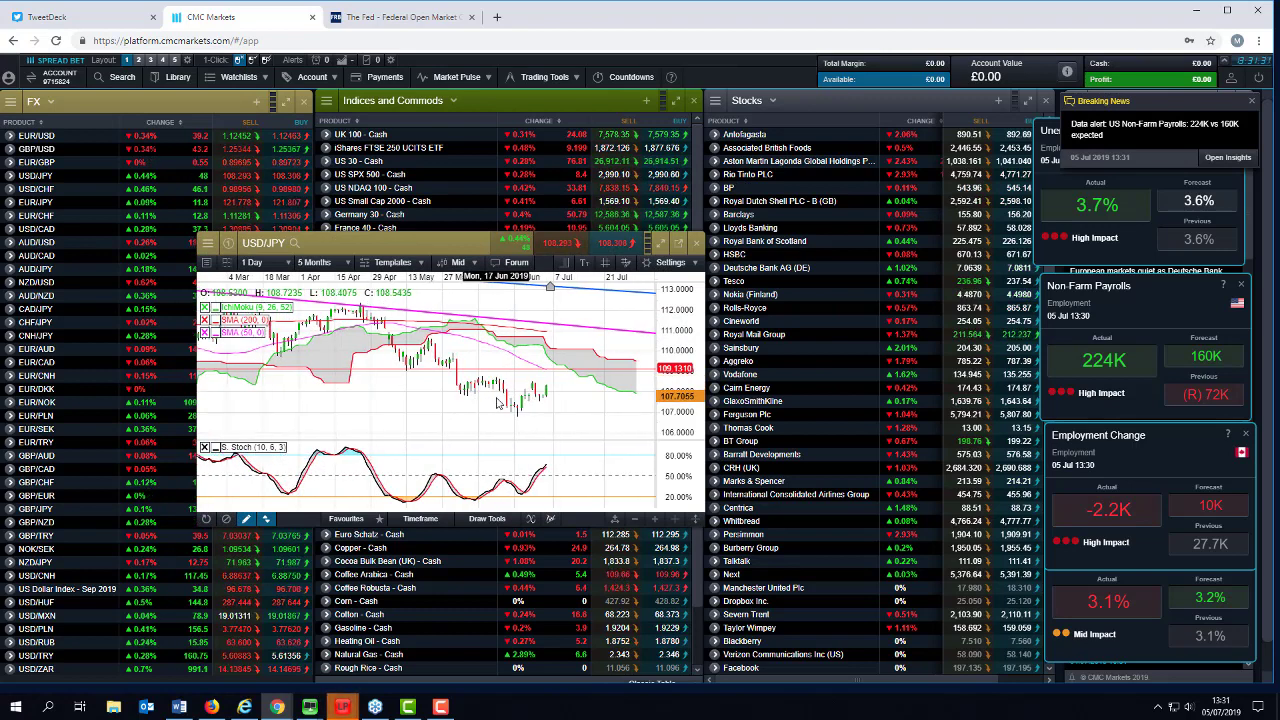
pyautogui.scroll(2, 497, 403)
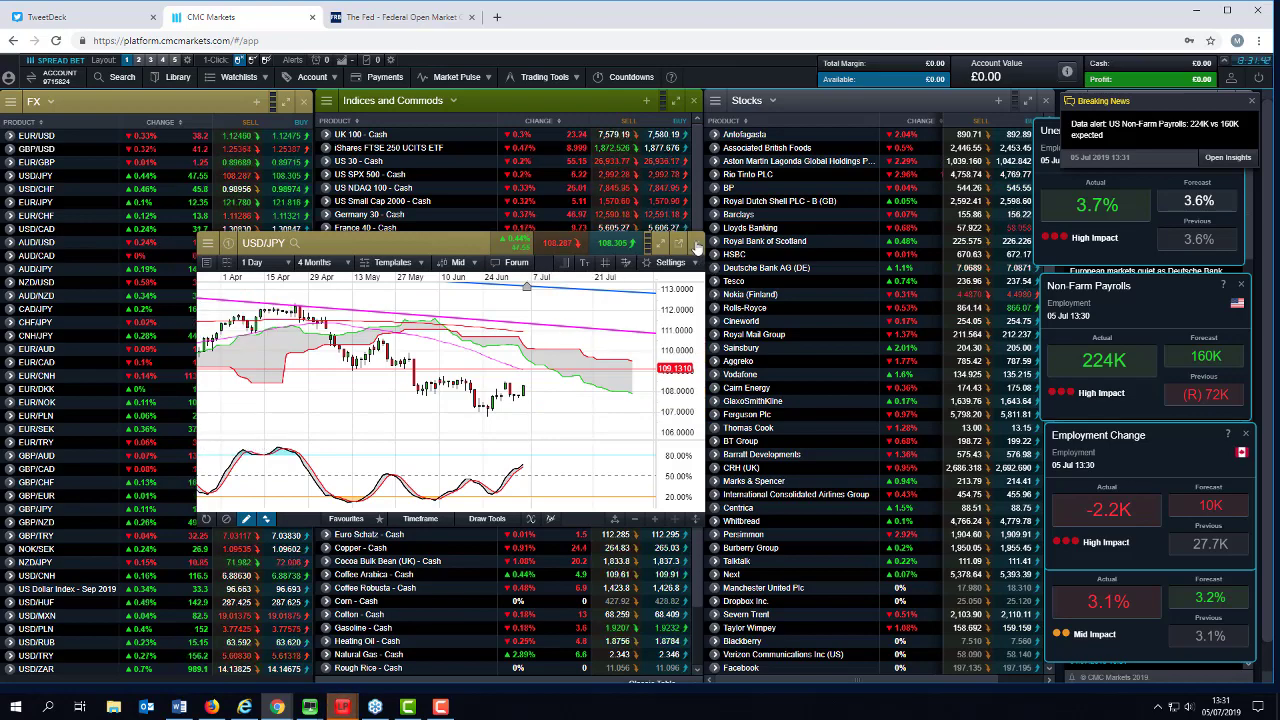
pyautogui.click(697, 246)
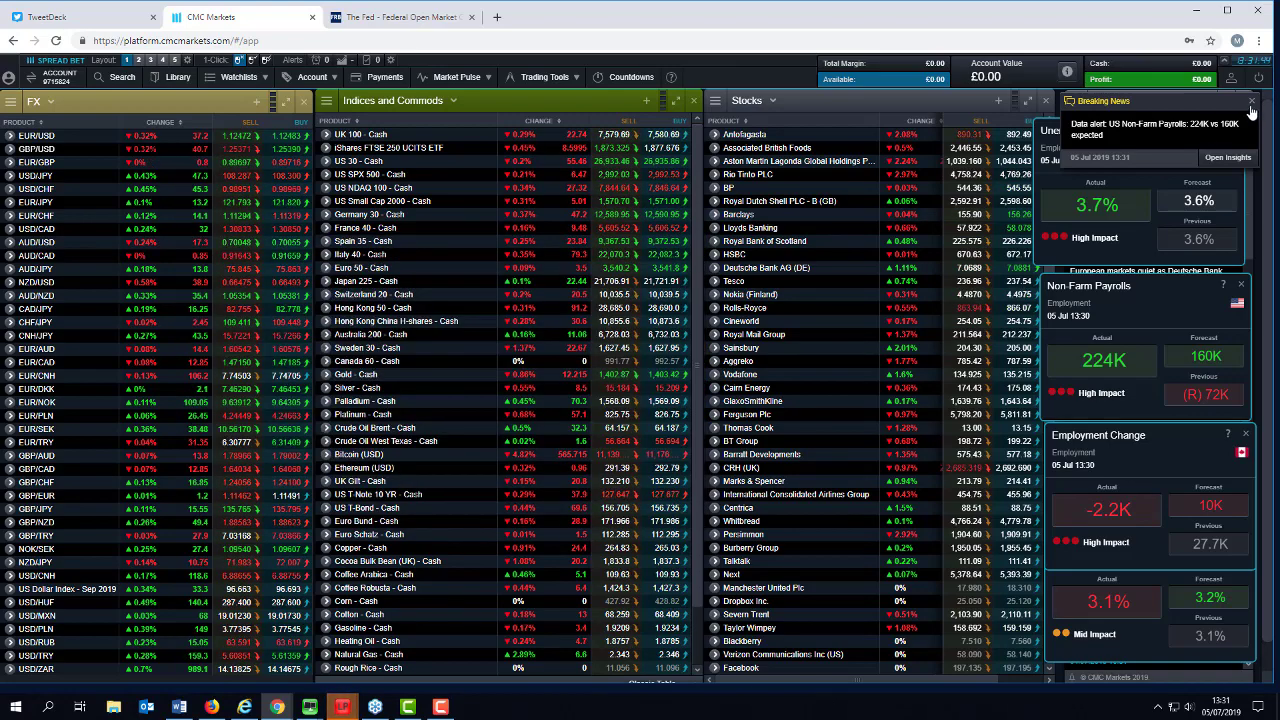
pyautogui.click(1250, 104)
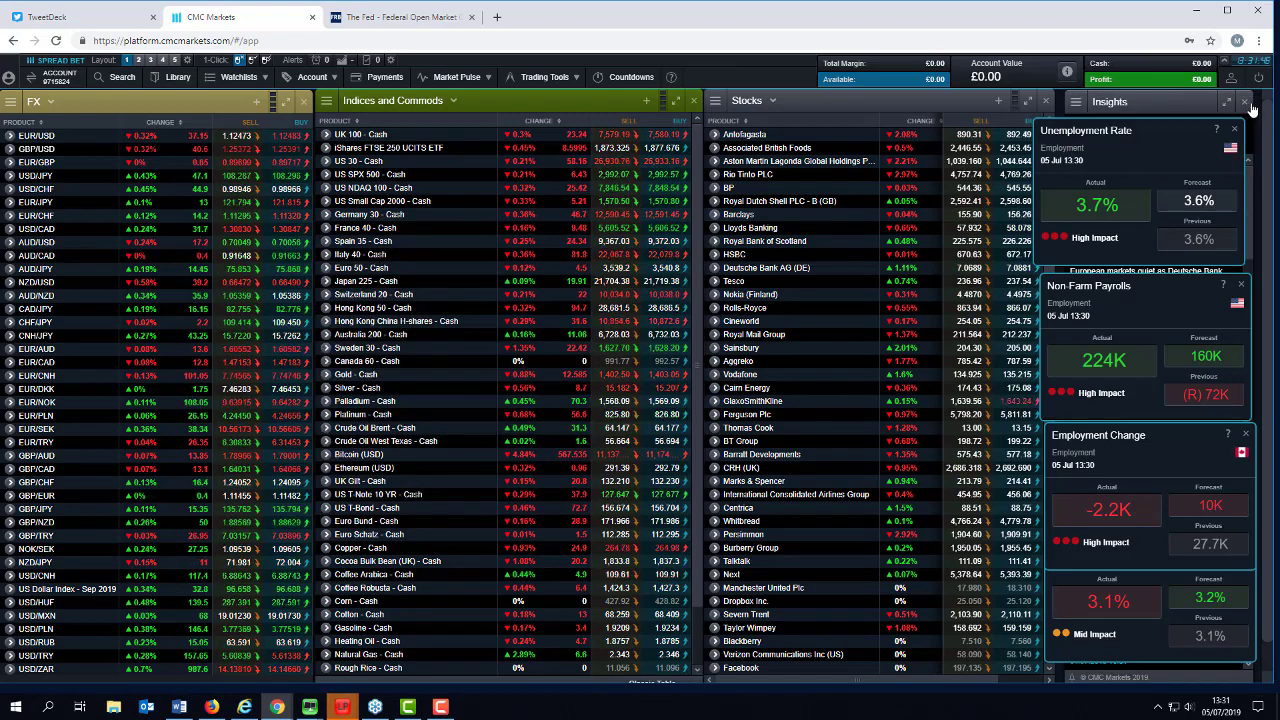
# - Open the EUR/USD chart from the FX list and move its window lower
pyautogui.doubleClick(42, 137)
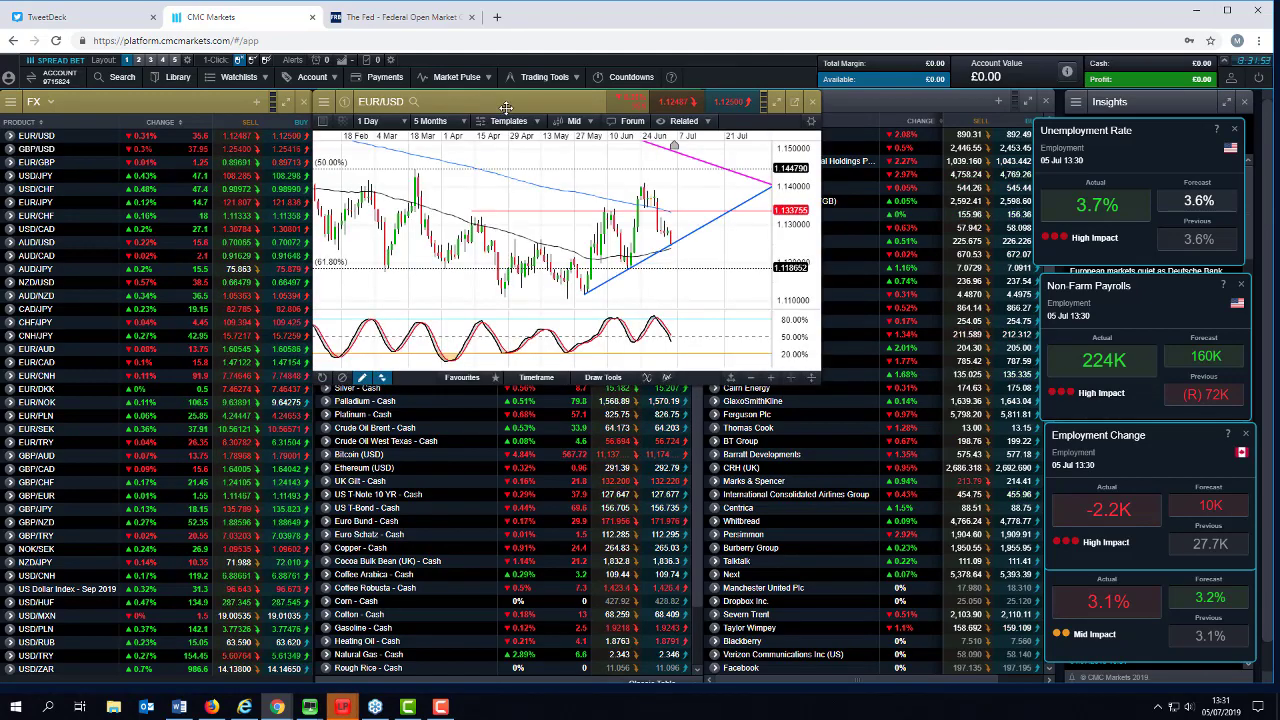
pyautogui.moveTo(505, 107)
pyautogui.mouseDown()
pyautogui.moveTo(489, 209)
pyautogui.moveTo(367, 245)
pyautogui.mouseUp()
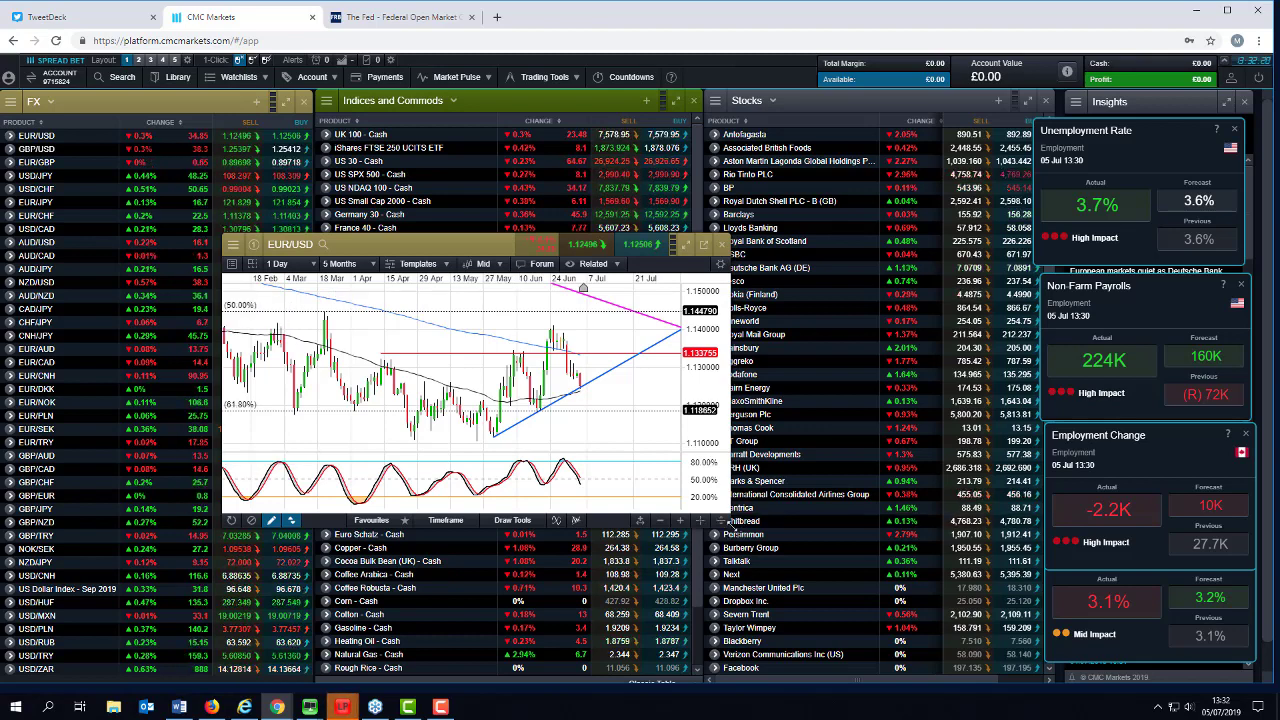
# - Enlarge the EUR/USD chart and zoom it to 4 months, then switch to another application
pyautogui.moveTo(732, 530); pyautogui.dragTo(860, 578)
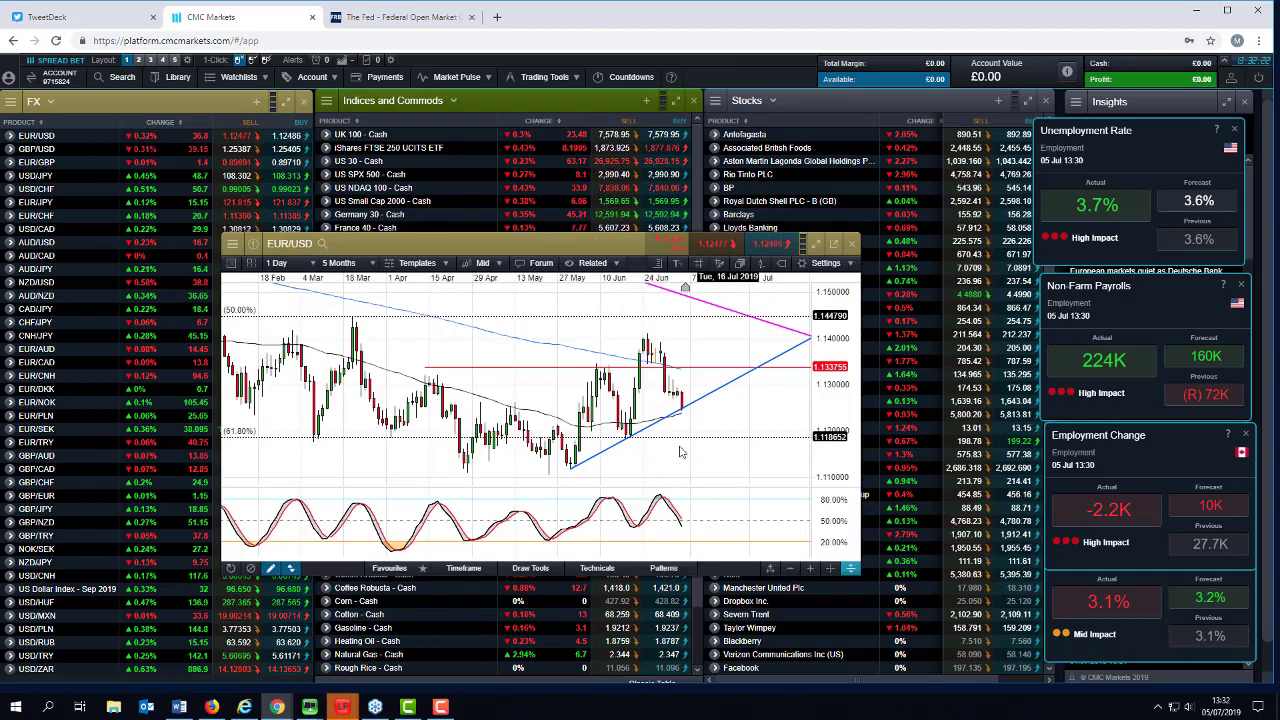
pyautogui.scroll(-1, 680, 452)
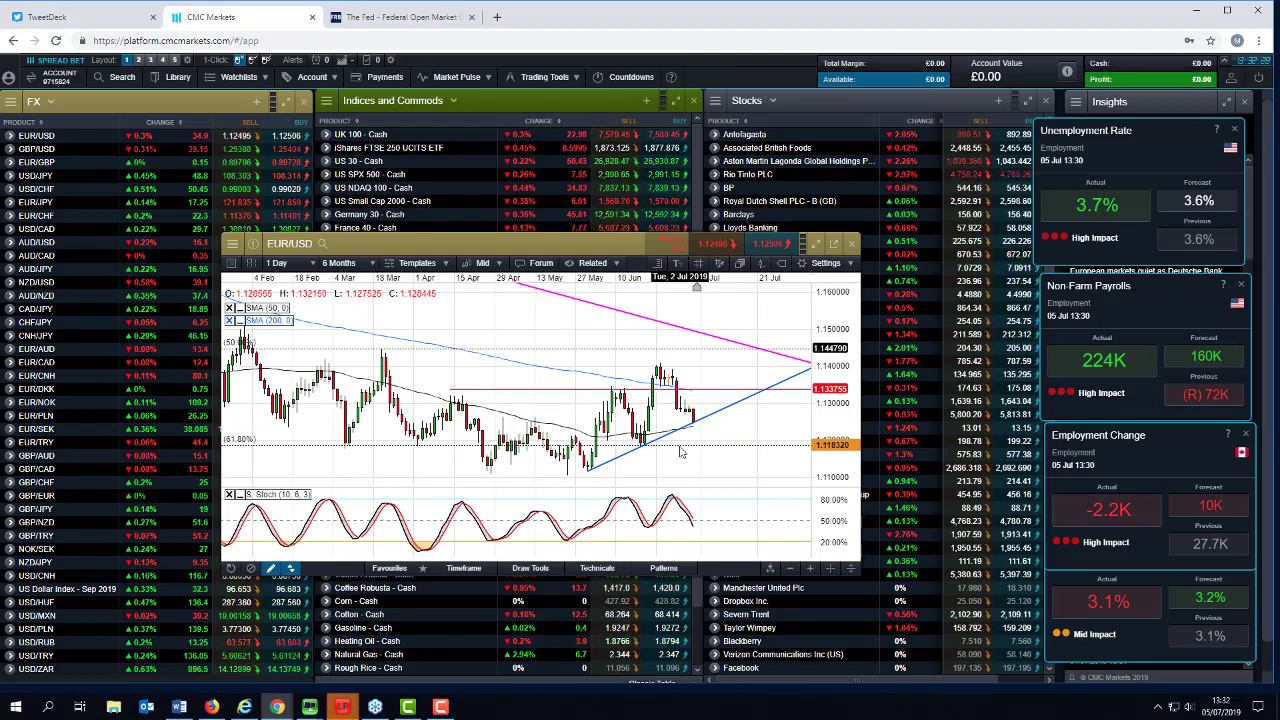
pyautogui.scroll(2, 678, 450)
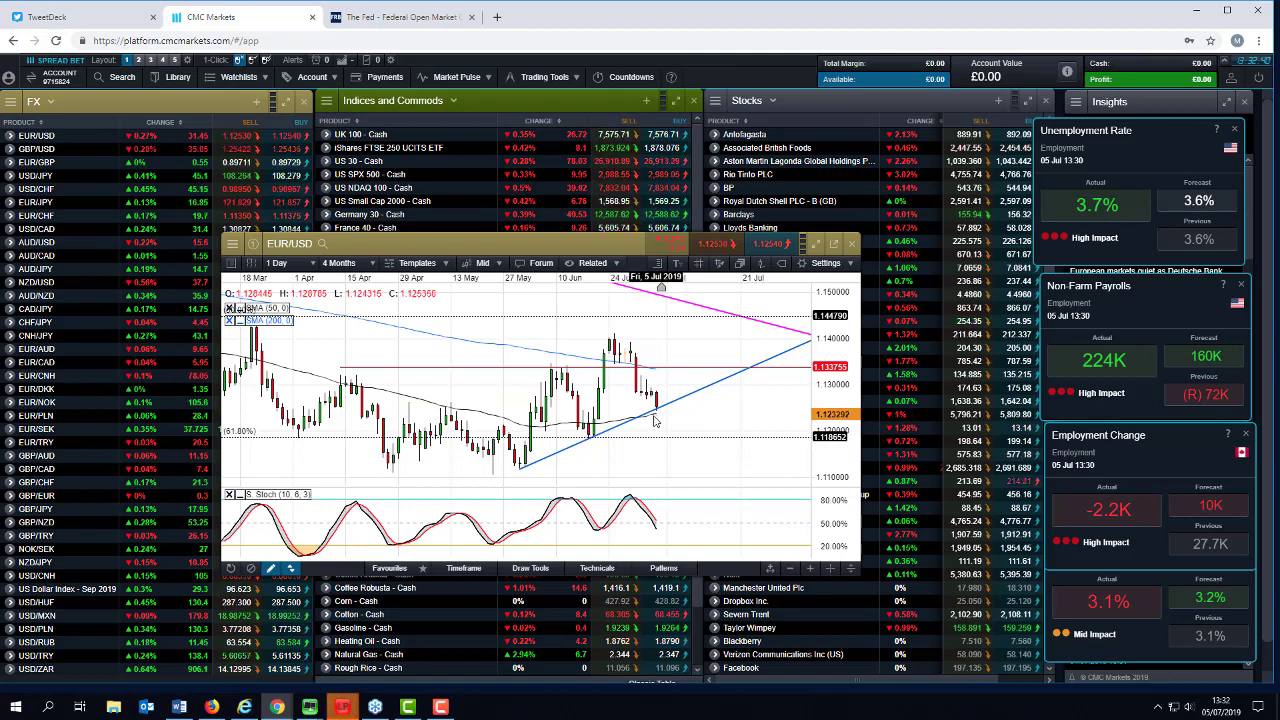
pyautogui.scroll(2, 657, 420)
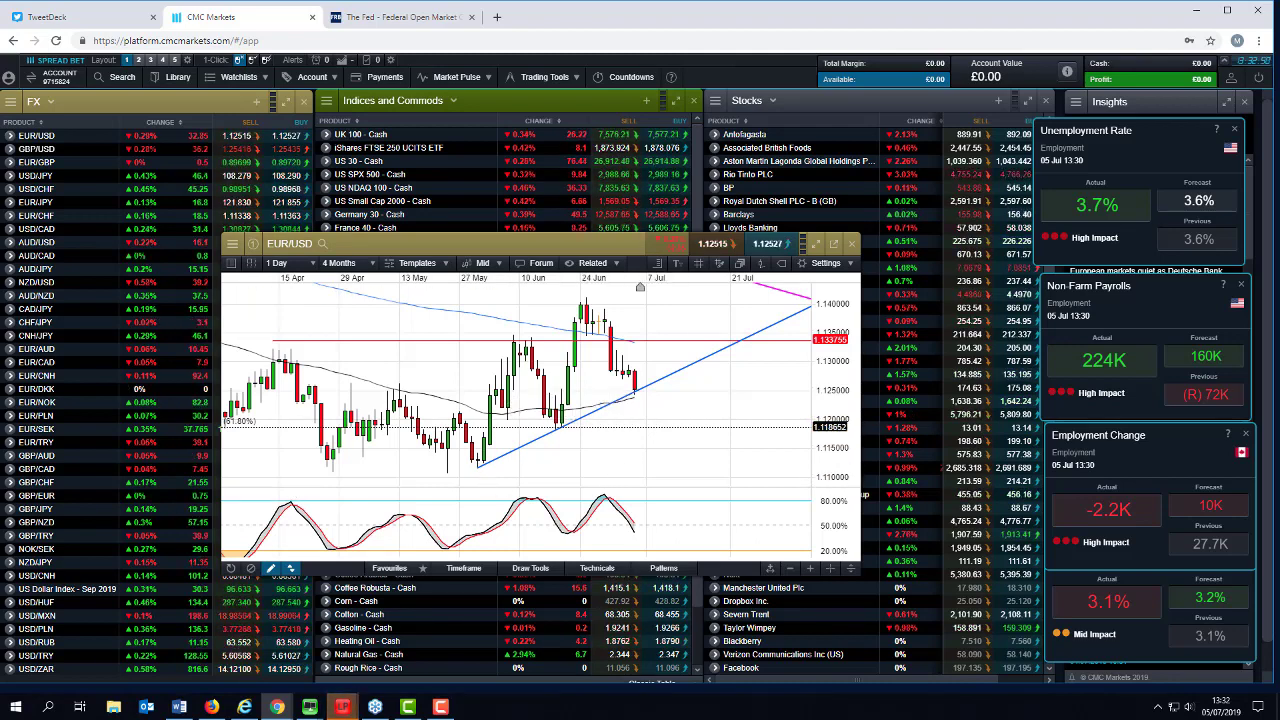
pyautogui.hotkey('alt', 'Tab')
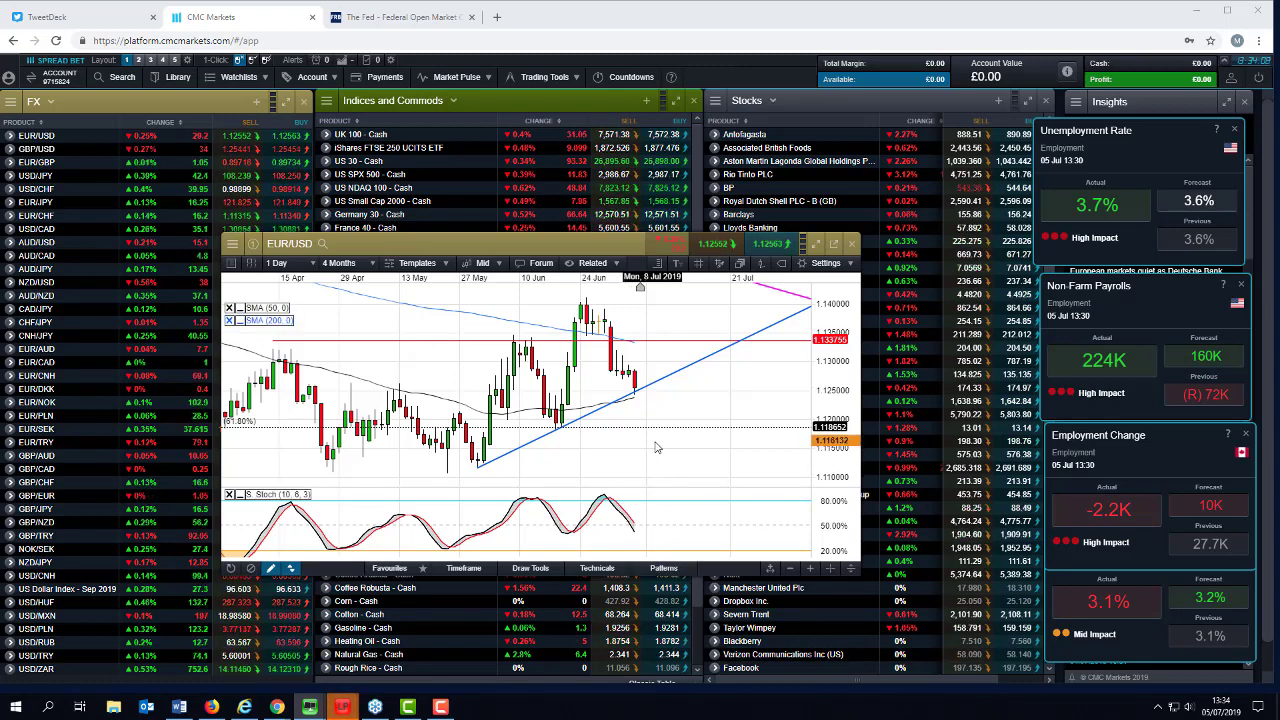
pyautogui.click(428, 18)
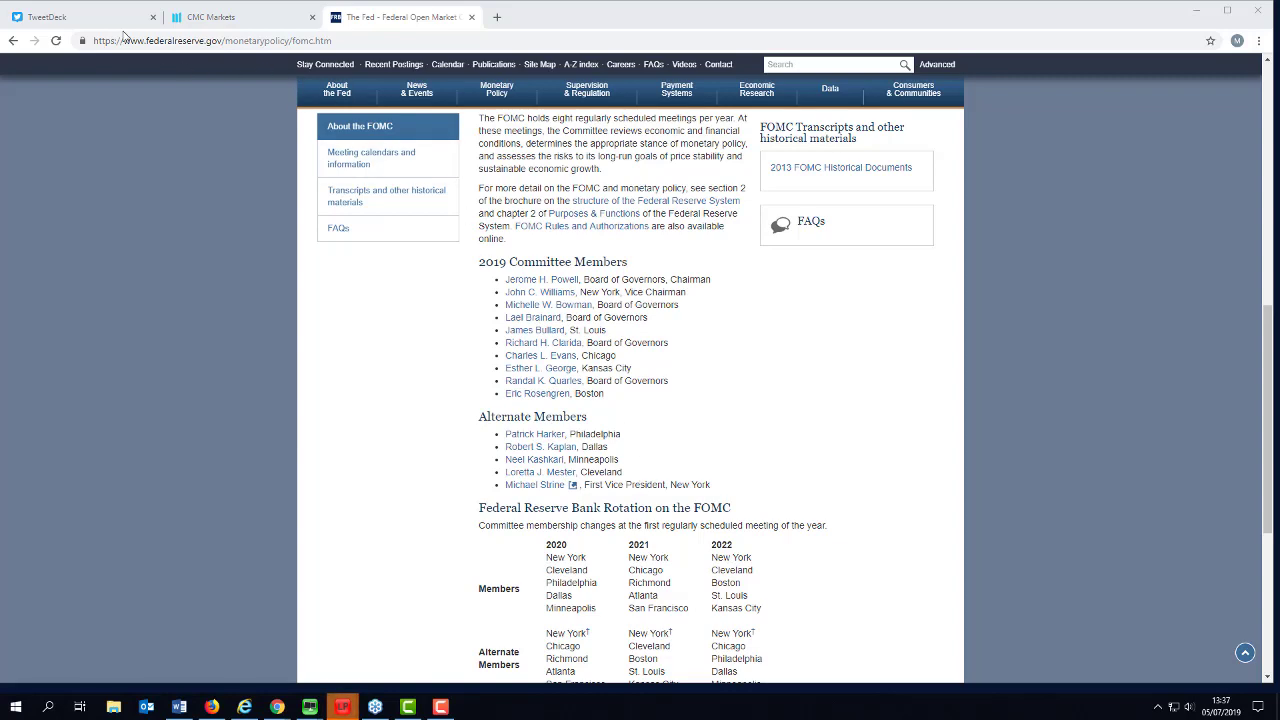
# - Return to CMC Markets, nudge the EUR/USD chart up, and close it
pyautogui.click(226, 24)
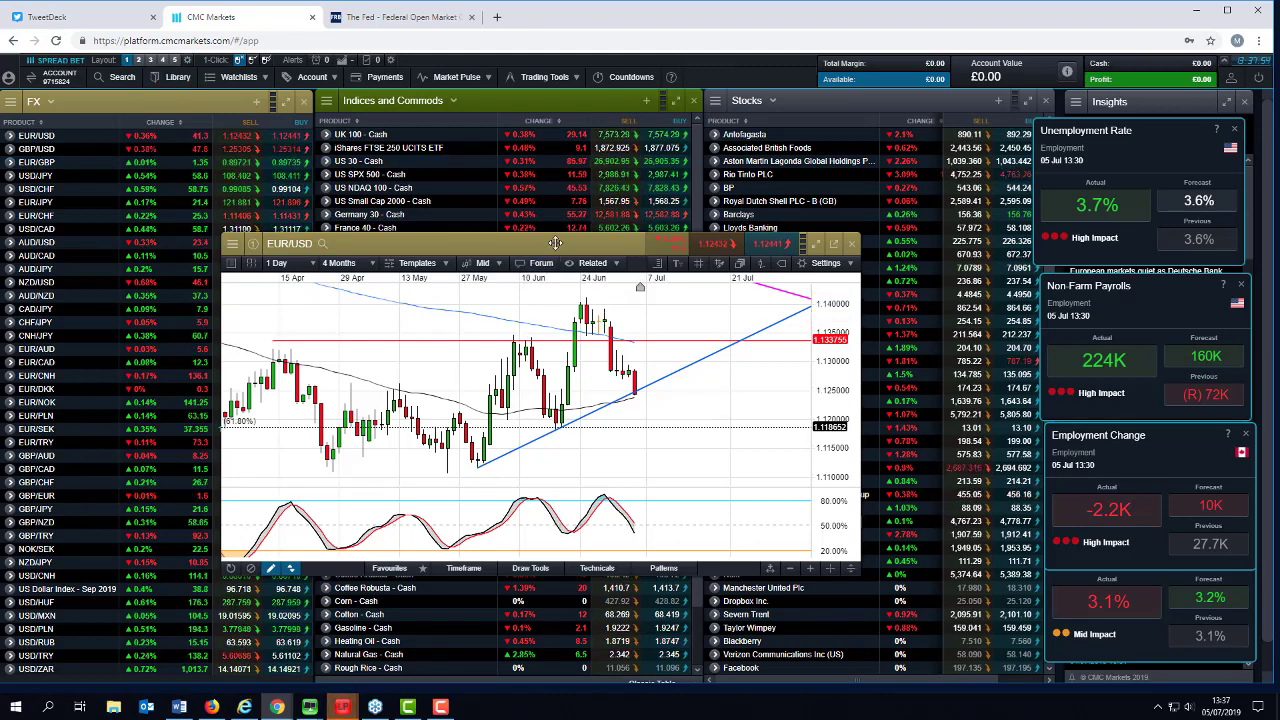
pyautogui.moveTo(516, 240); pyautogui.dragTo(512, 223)
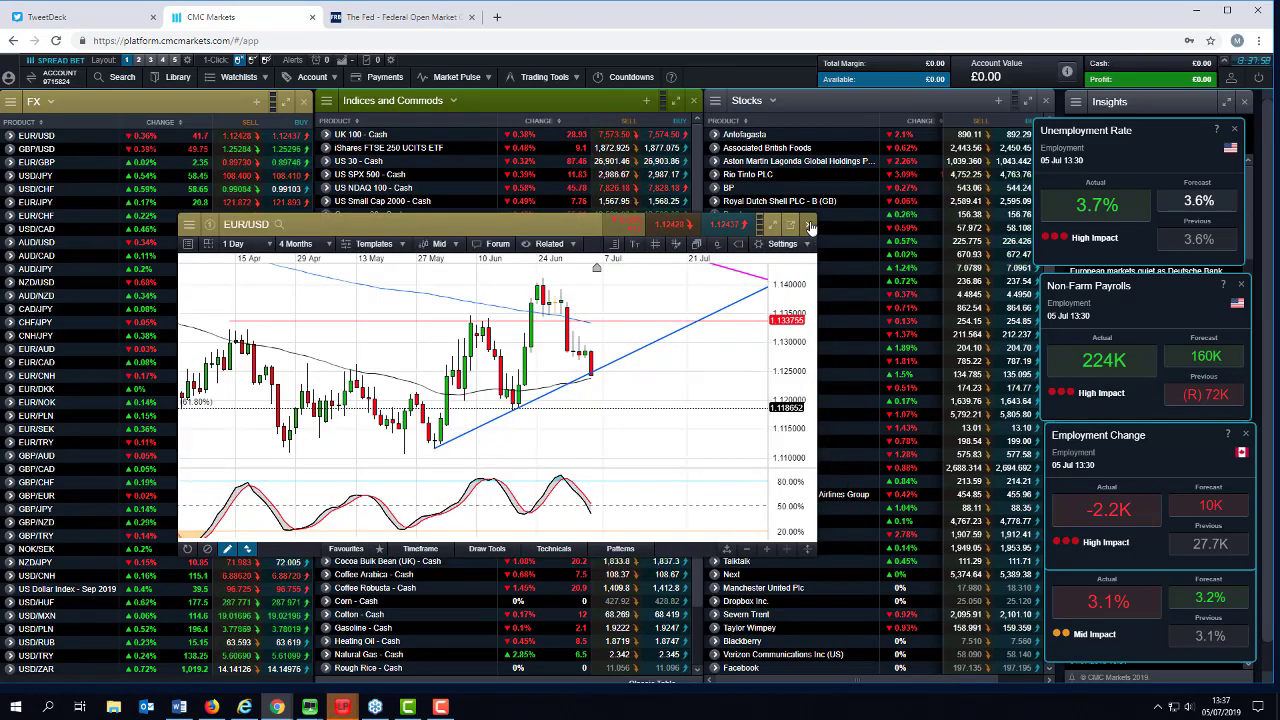
pyautogui.click(809, 225)
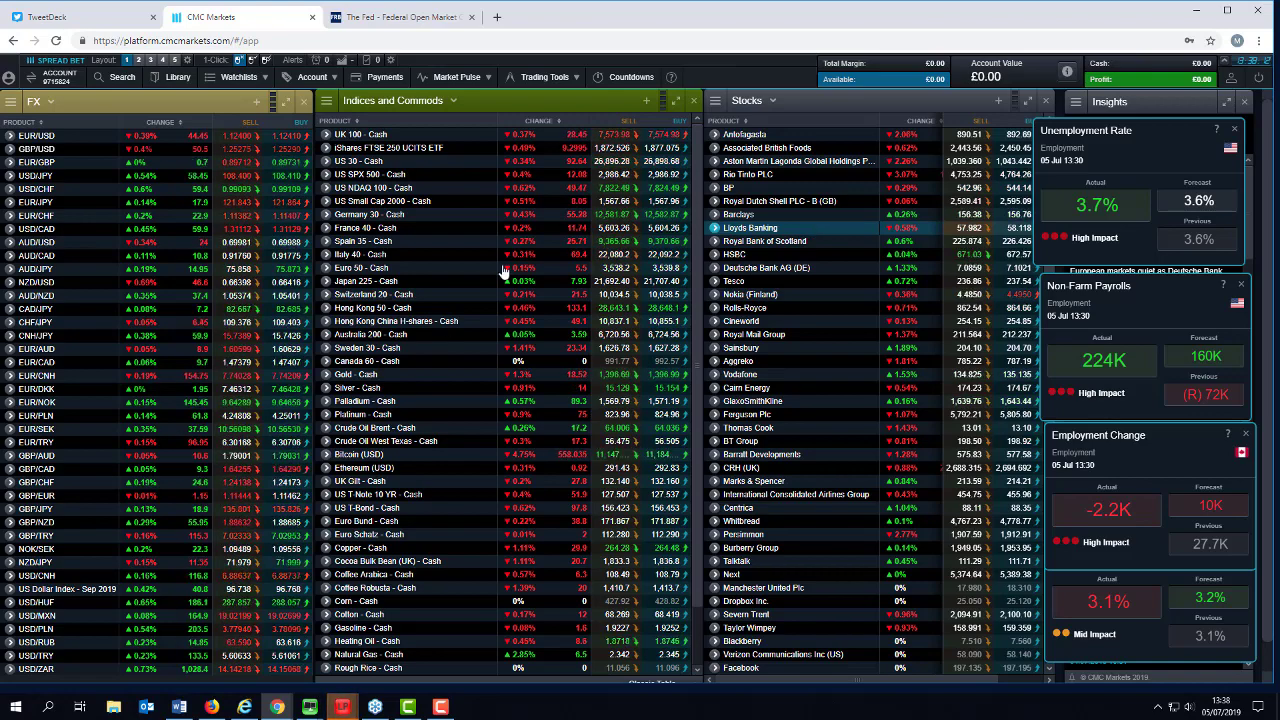
pyautogui.click(375, 180)
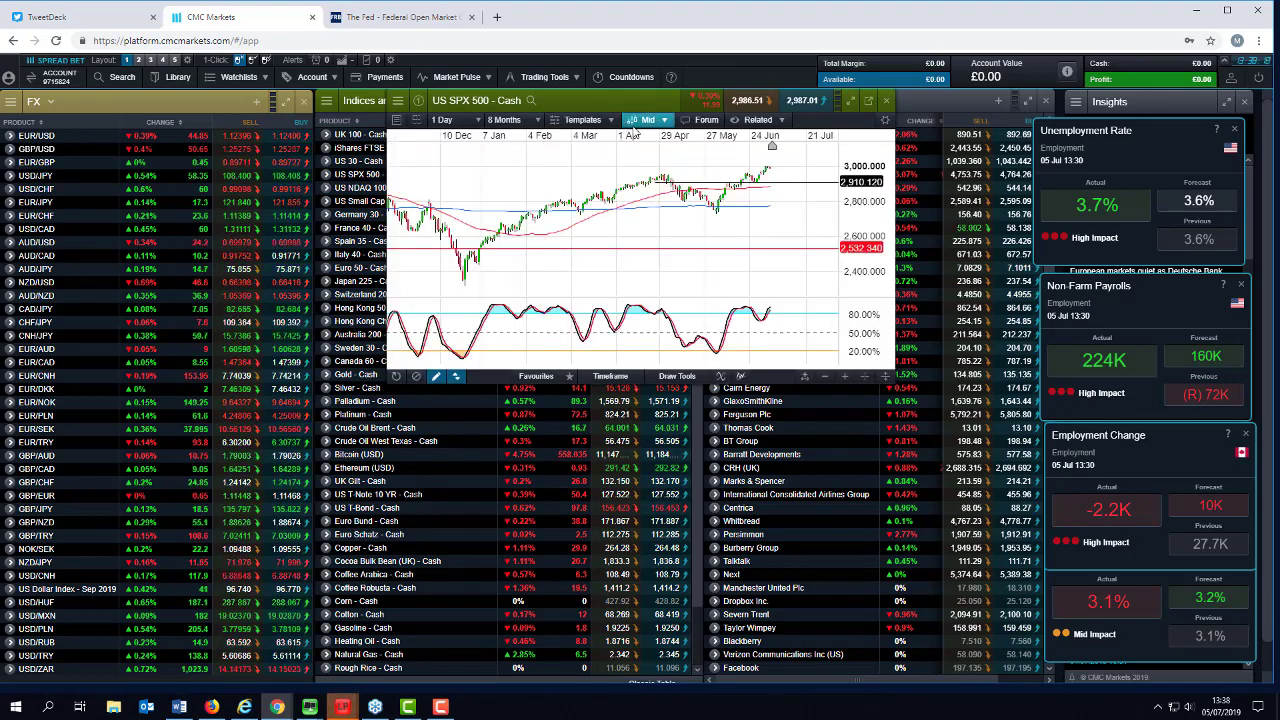
pyautogui.moveTo(620, 124); pyautogui.dragTo(415, 291)
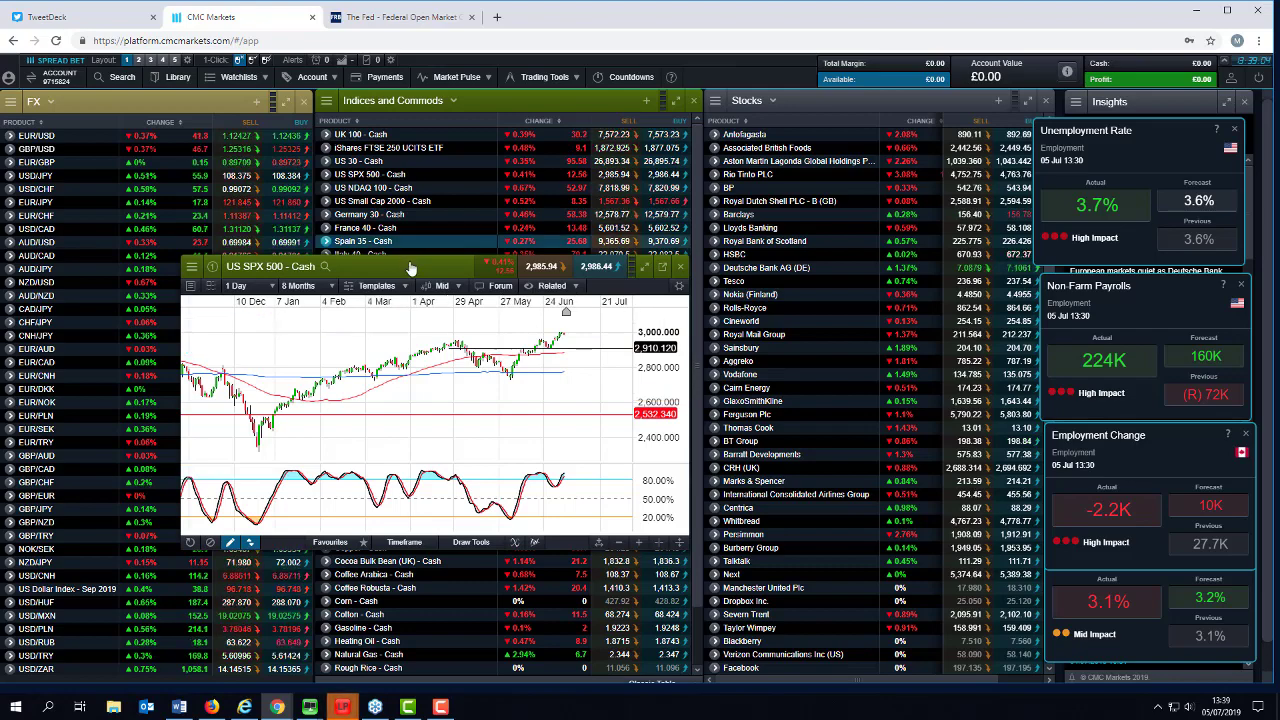
pyautogui.moveTo(520, 256); pyautogui.dragTo(640, 238)
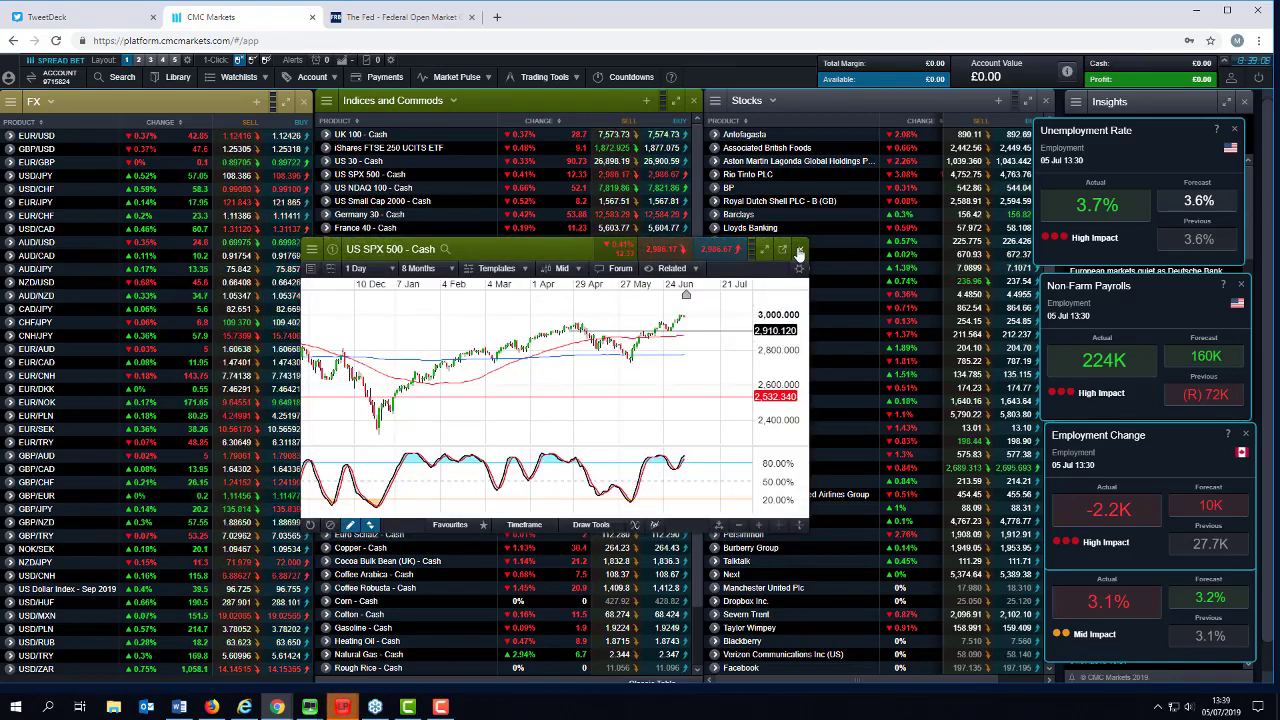
pyautogui.click(799, 249)
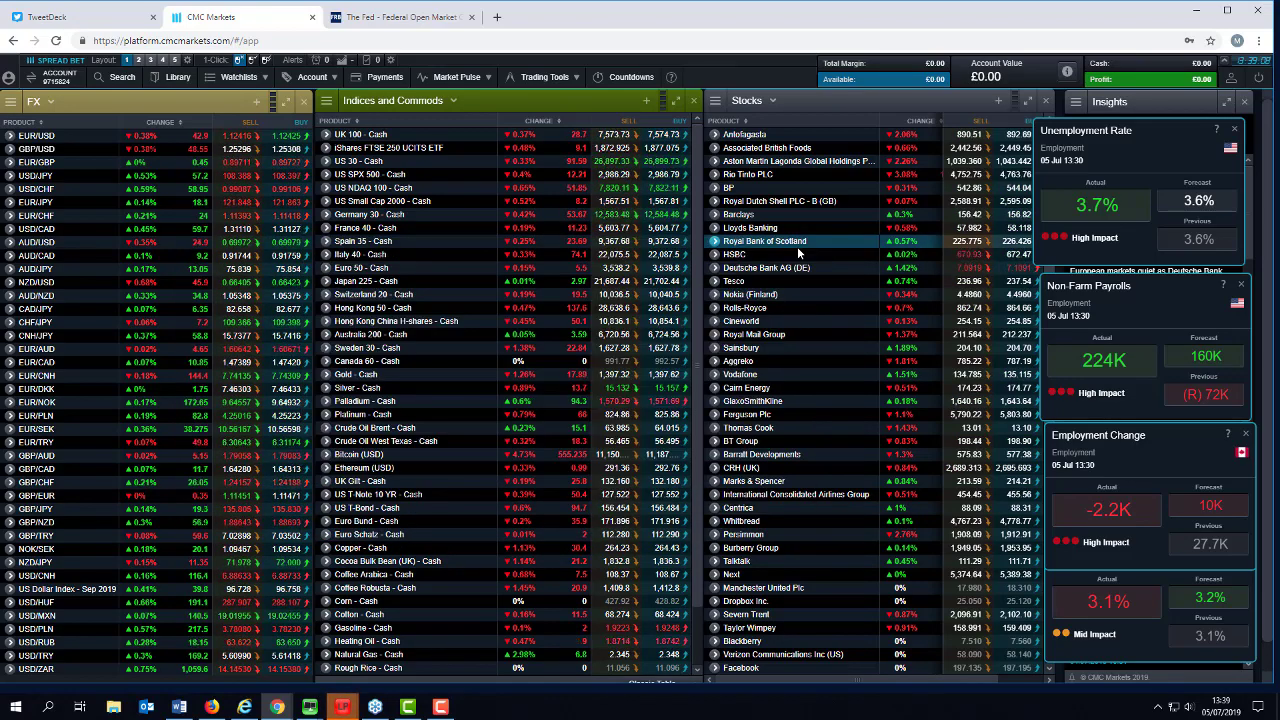
# - Open the USD/CAD chart, reposition it up-left, and zoom out to about 8 months
pyautogui.click(48, 234)
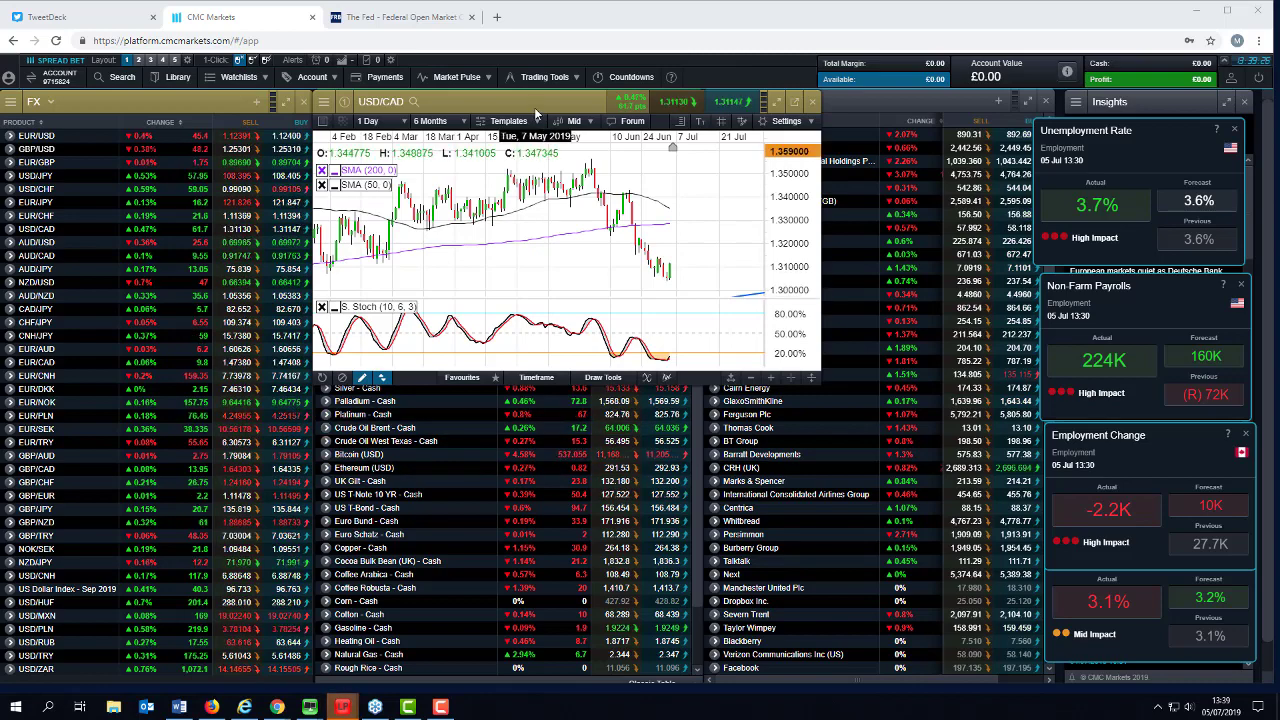
pyautogui.moveTo(535, 114); pyautogui.dragTo(487, 330)
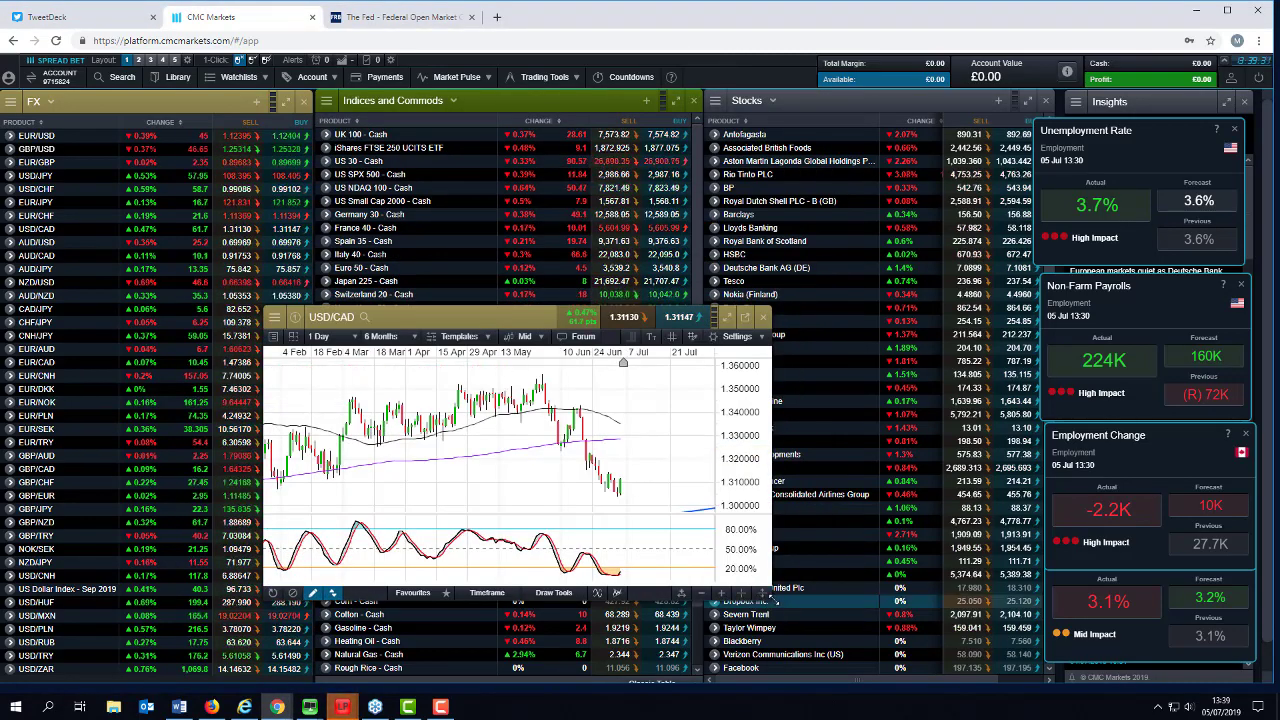
pyautogui.moveTo(558, 320); pyautogui.dragTo(418, 228)
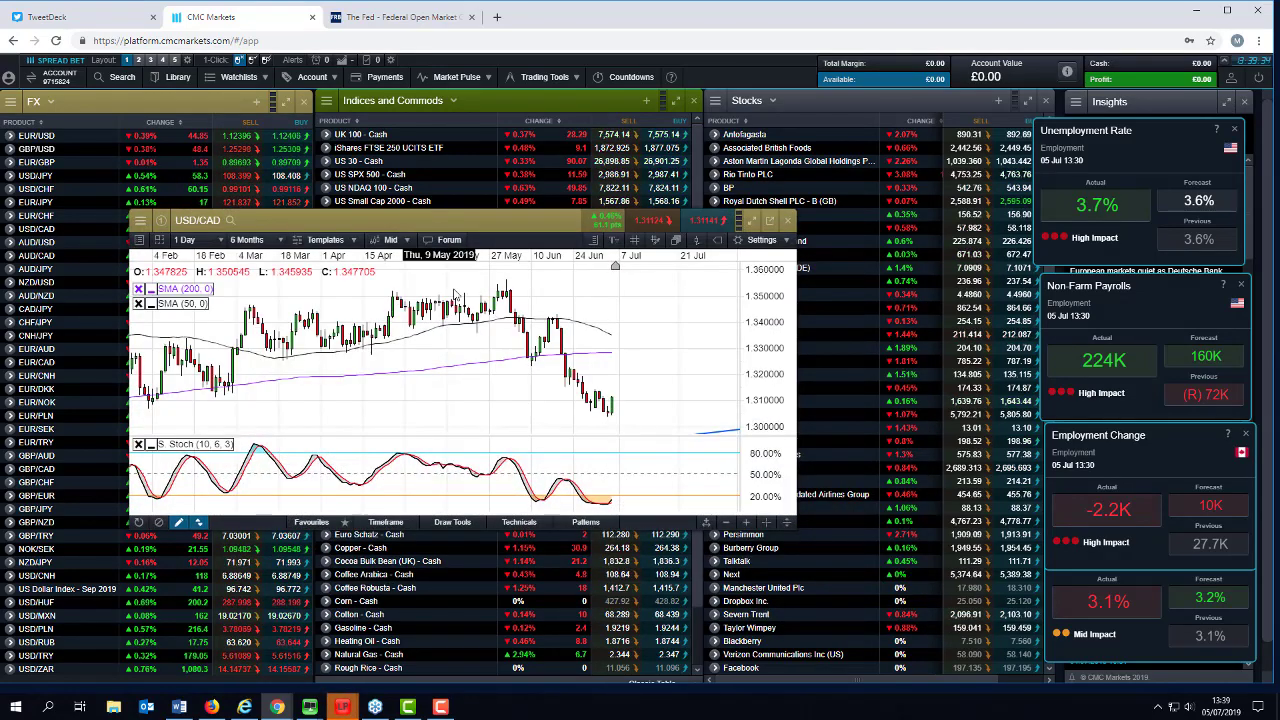
pyautogui.scroll(-2, 593, 402)
pyautogui.scroll(-1, 593, 402)
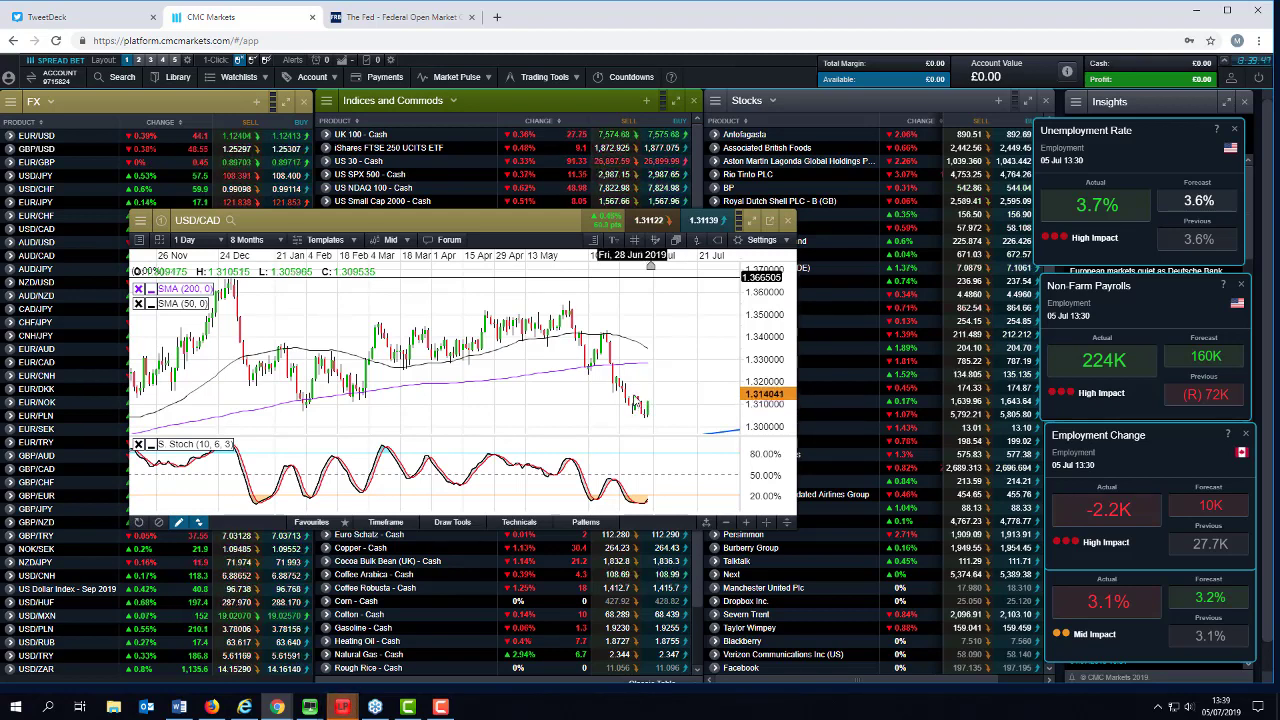
# - Switch the USD/CAD chart to 4-hour candles, then back to 1 Day candles
pyautogui.click(186, 240)
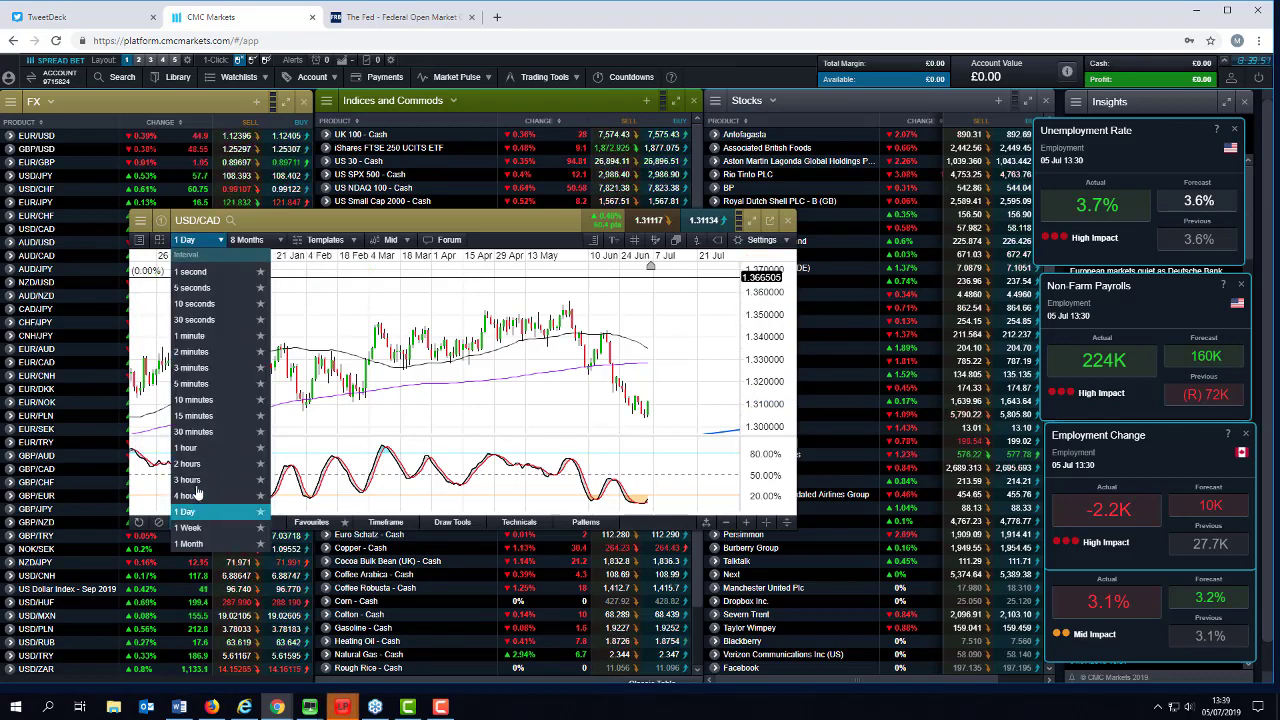
pyautogui.click(187, 495)
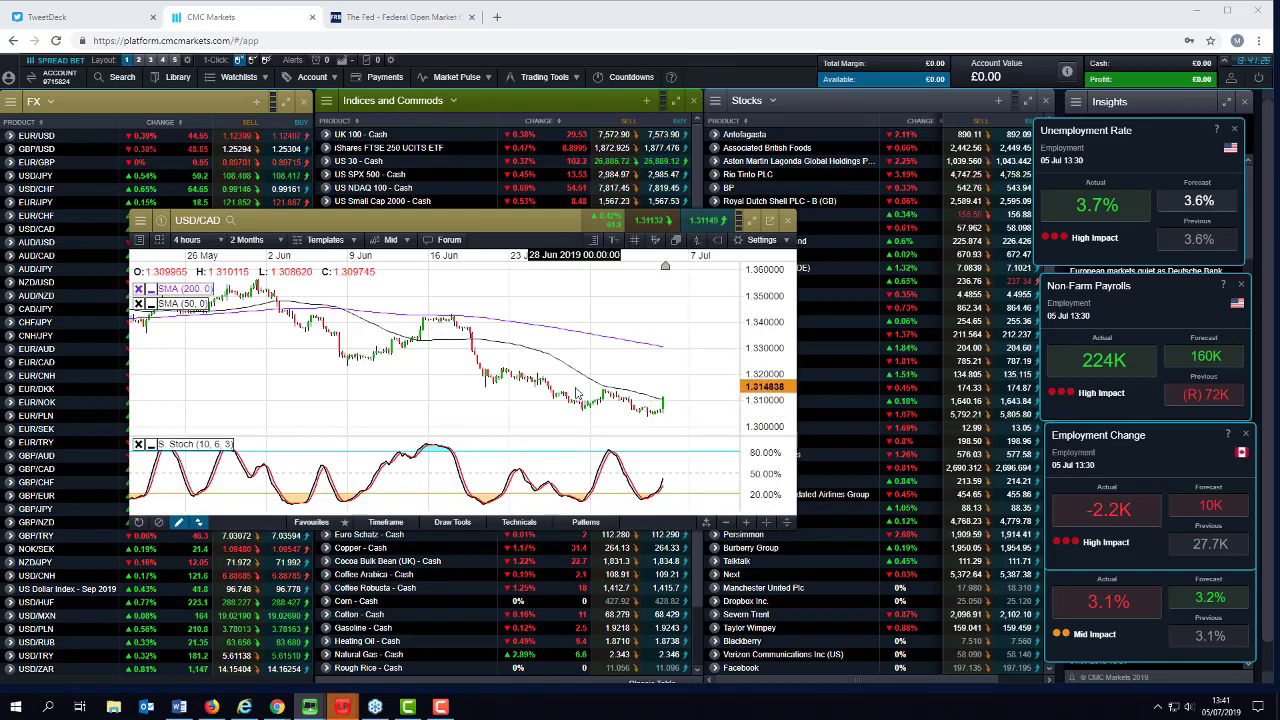
pyautogui.click(187, 240)
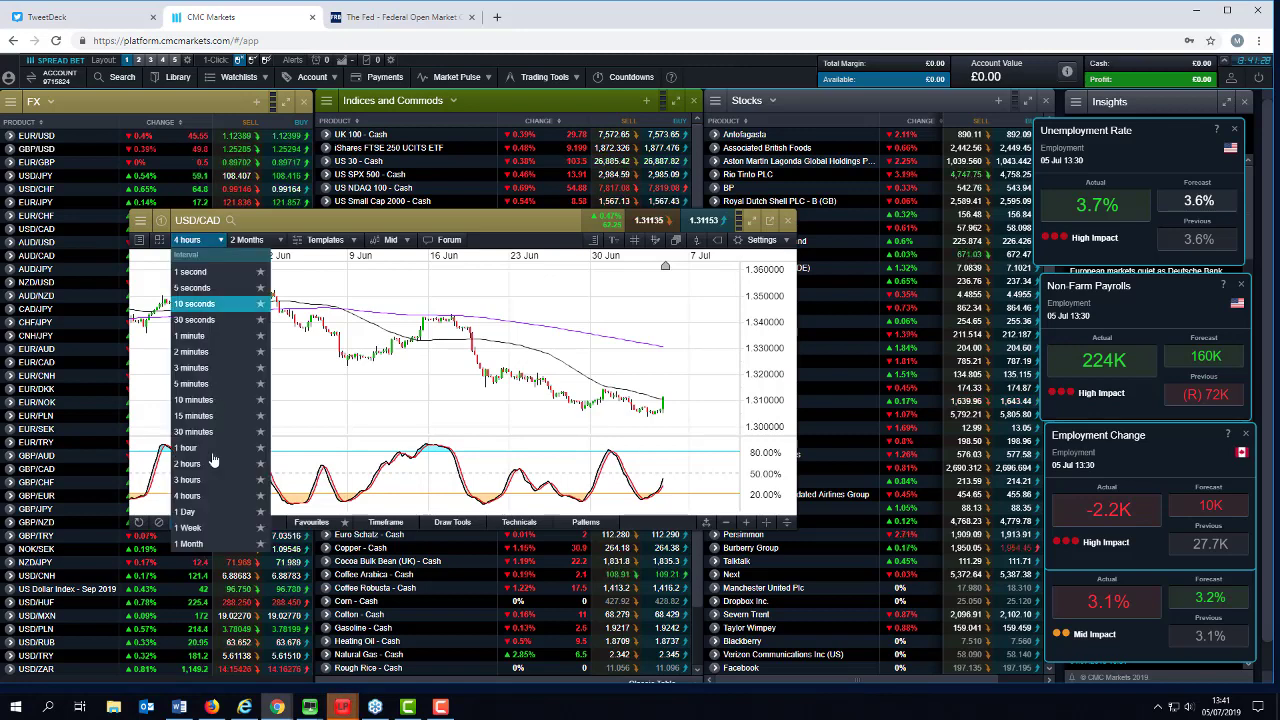
pyautogui.click(185, 511)
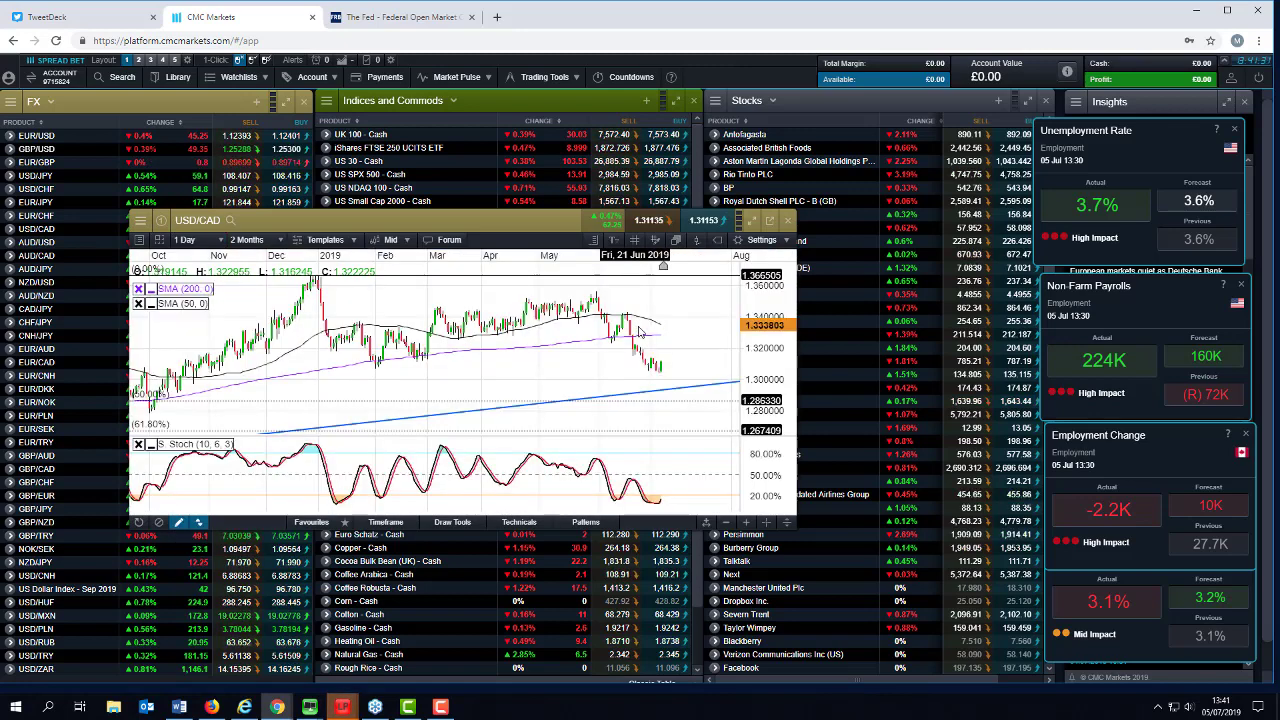
# - Close the USD/CAD chart and open GBP/USD, moving it down and left
pyautogui.click(790, 221)
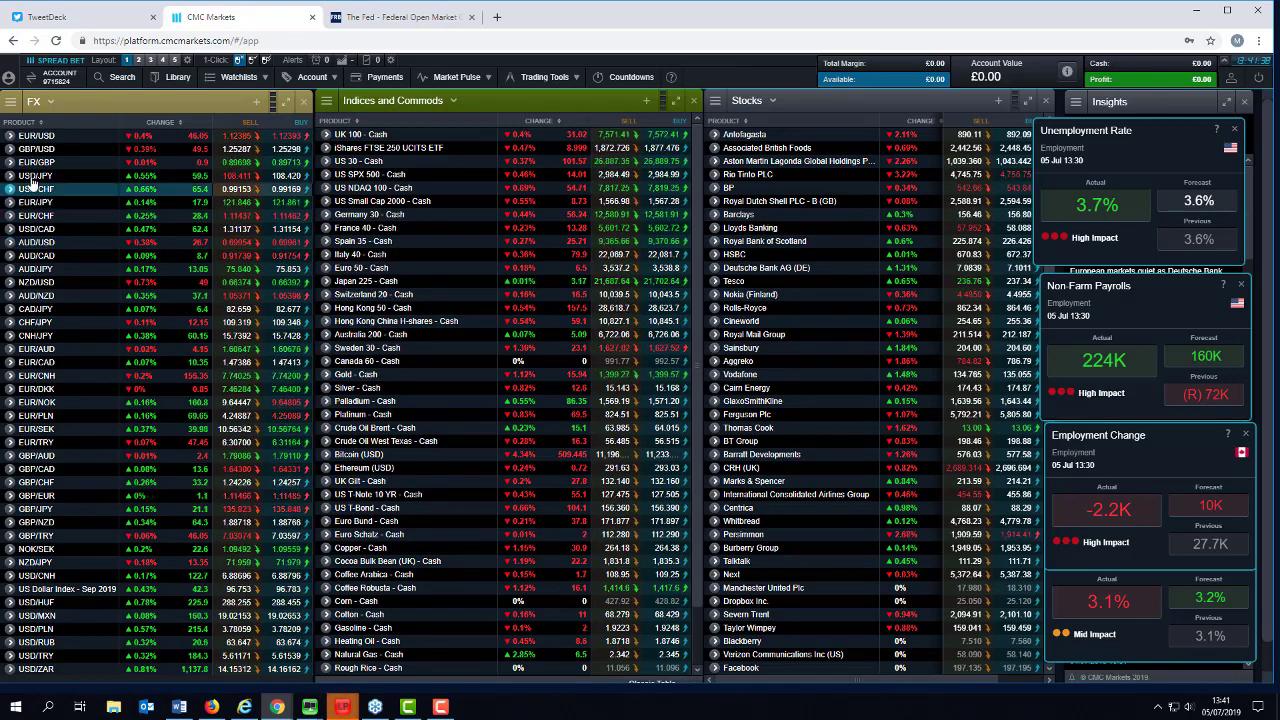
pyautogui.click(290, 296)
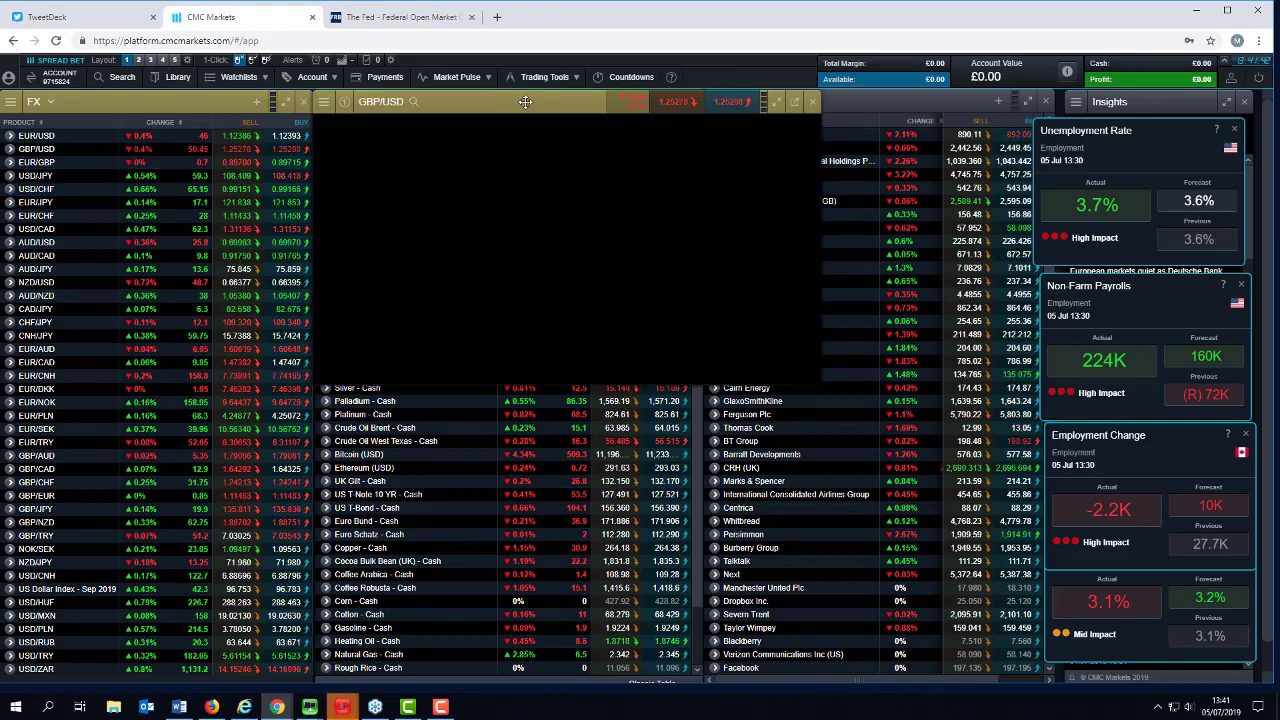
pyautogui.moveTo(525, 101); pyautogui.dragTo(479, 174)
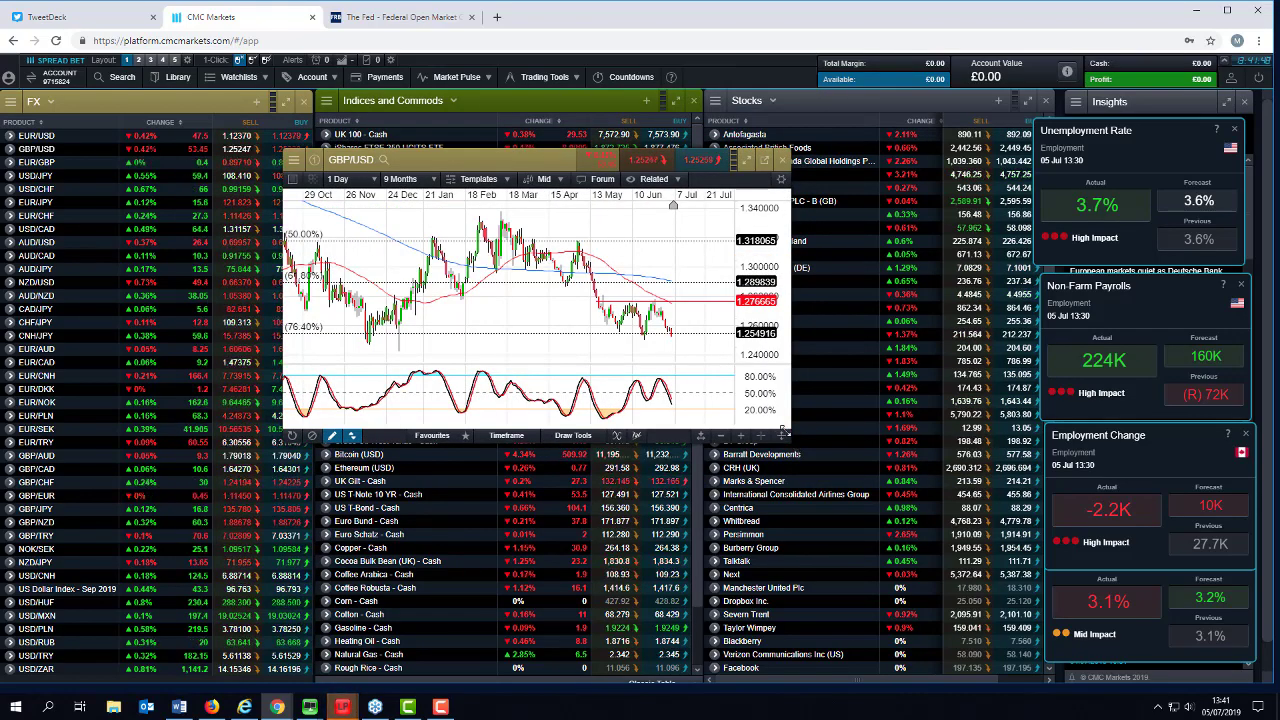
# - Shift the GBP/USD chart further down-left and enlarge its window
pyautogui.moveTo(537, 157); pyautogui.dragTo(458, 204)
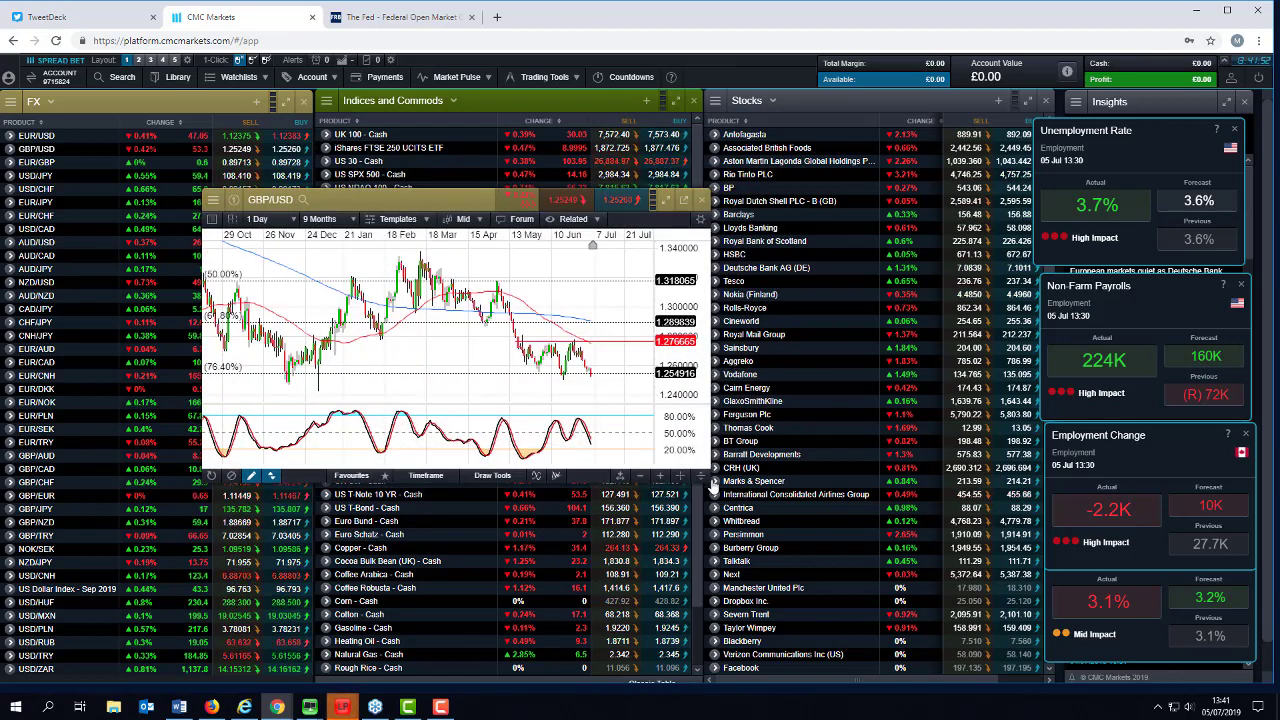
pyautogui.moveTo(706, 478); pyautogui.dragTo(818, 566)
pyautogui.moveTo(522, 199); pyautogui.dragTo(508, 198)
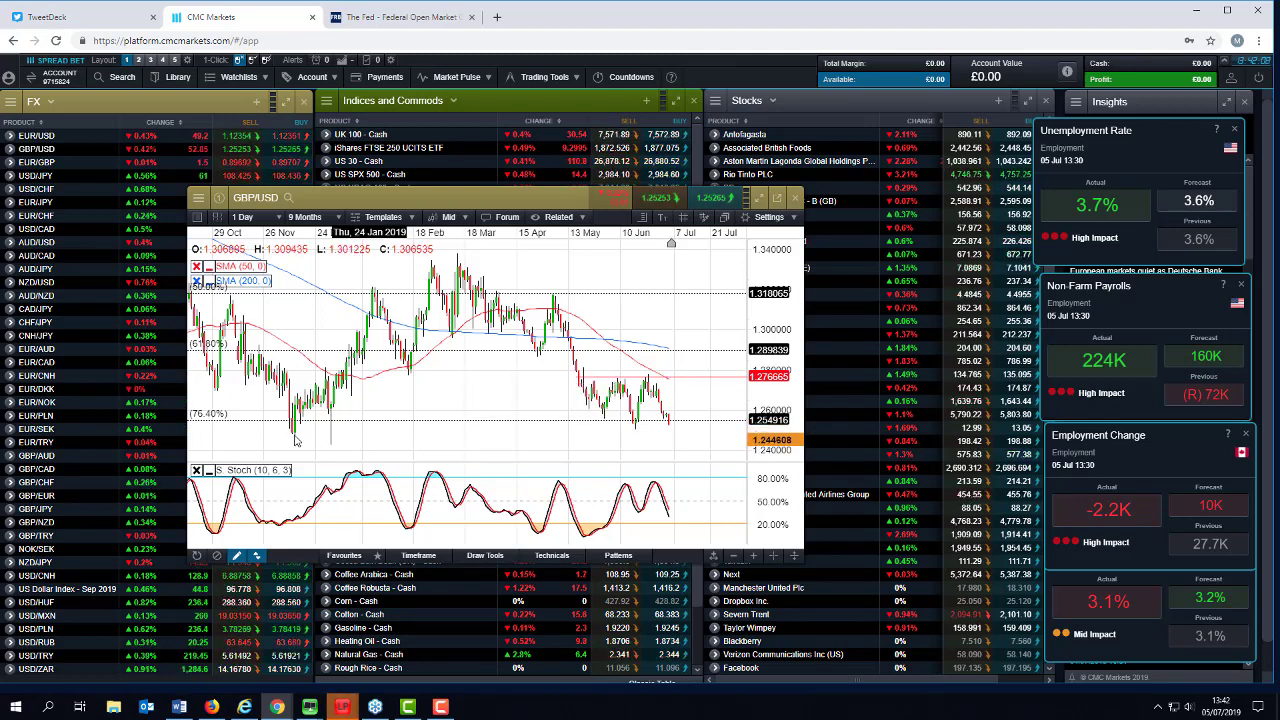
# - Zoom the GBP/USD chart out and back in, then close its window
pyautogui.scroll(-1, 598, 395)
pyautogui.scroll(-5, 598, 395)
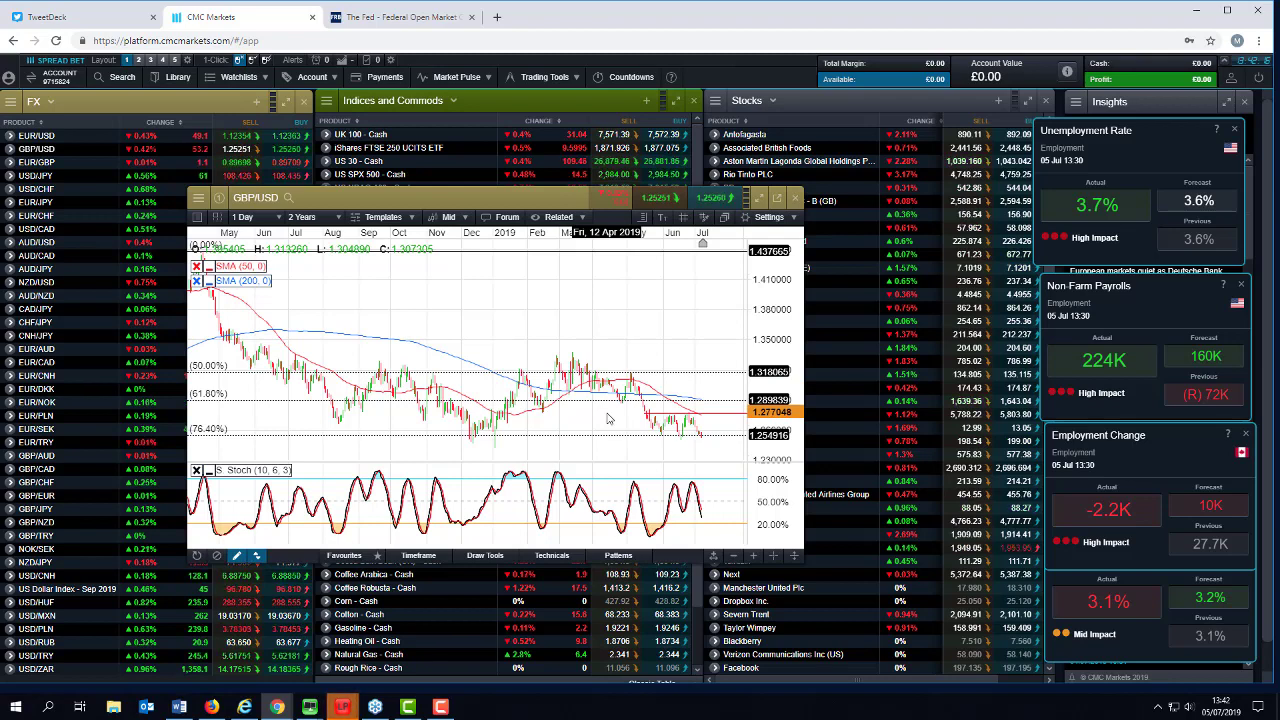
pyautogui.scroll(1, 607, 418)
pyautogui.scroll(1, 607, 418)
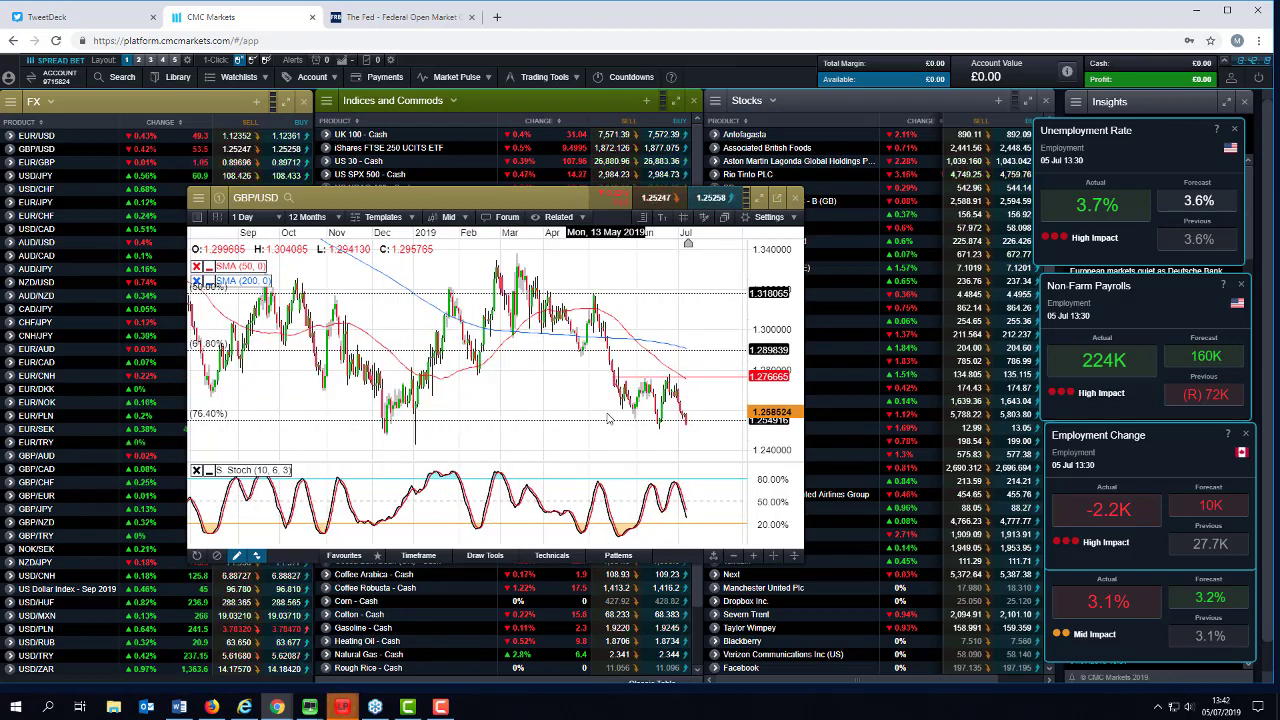
pyautogui.scroll(1, 607, 418)
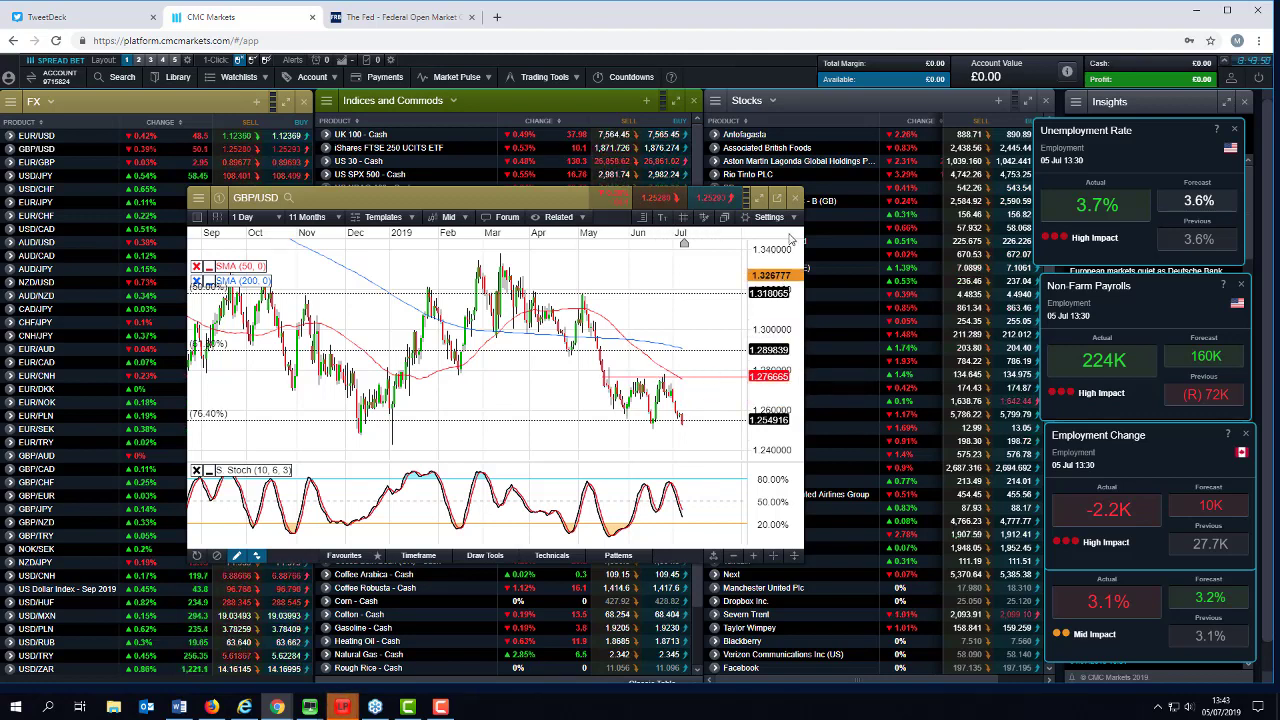
pyautogui.click(798, 202)
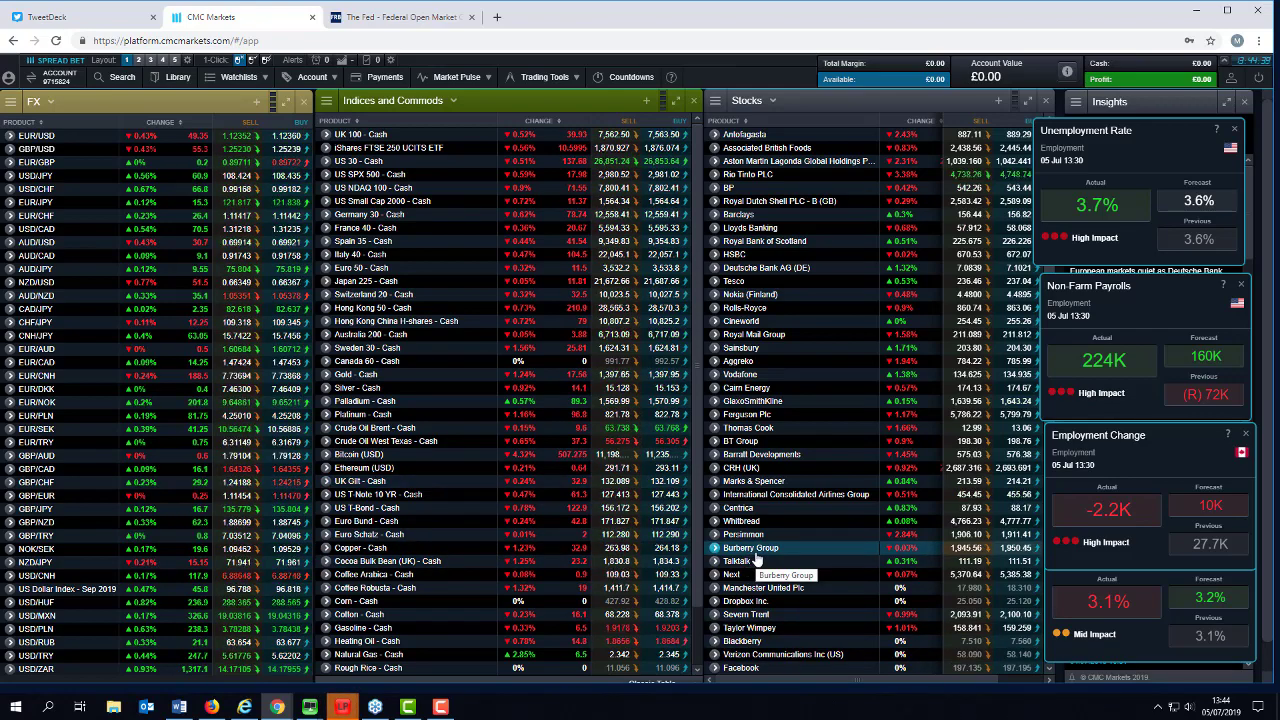
pyautogui.doubleClick(358, 454)
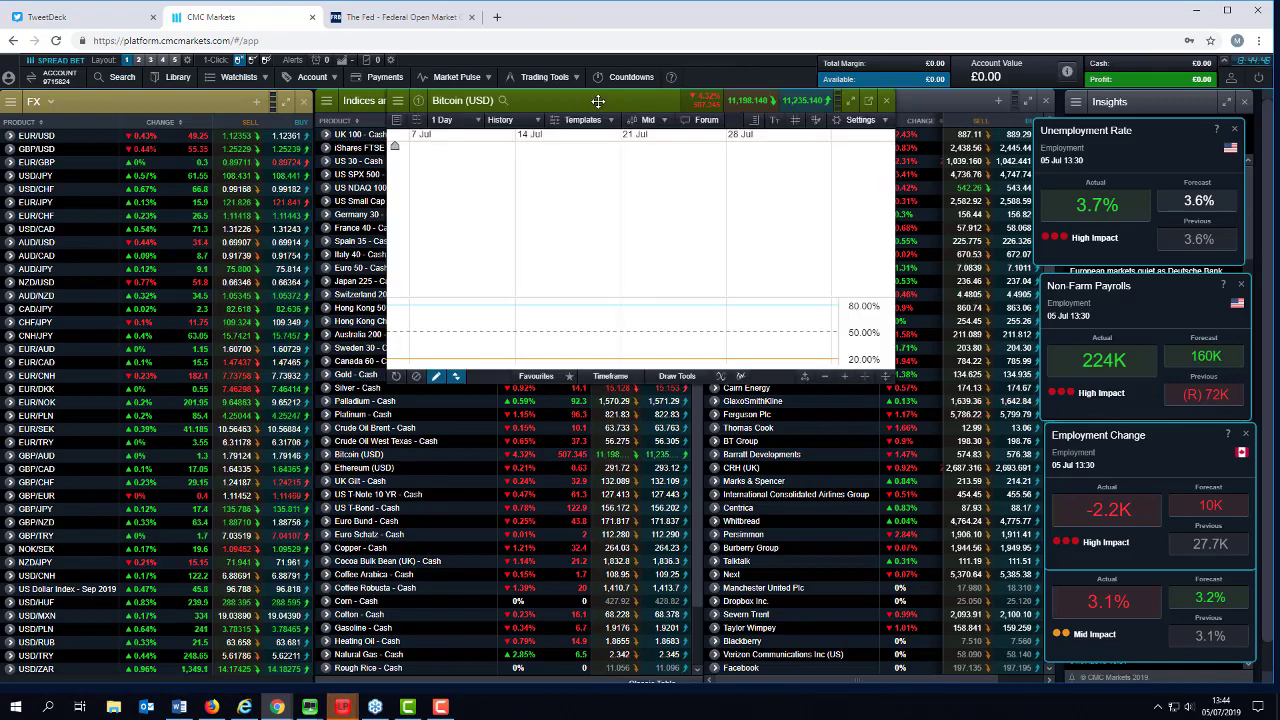
pyautogui.moveTo(598, 101); pyautogui.dragTo(479, 256)
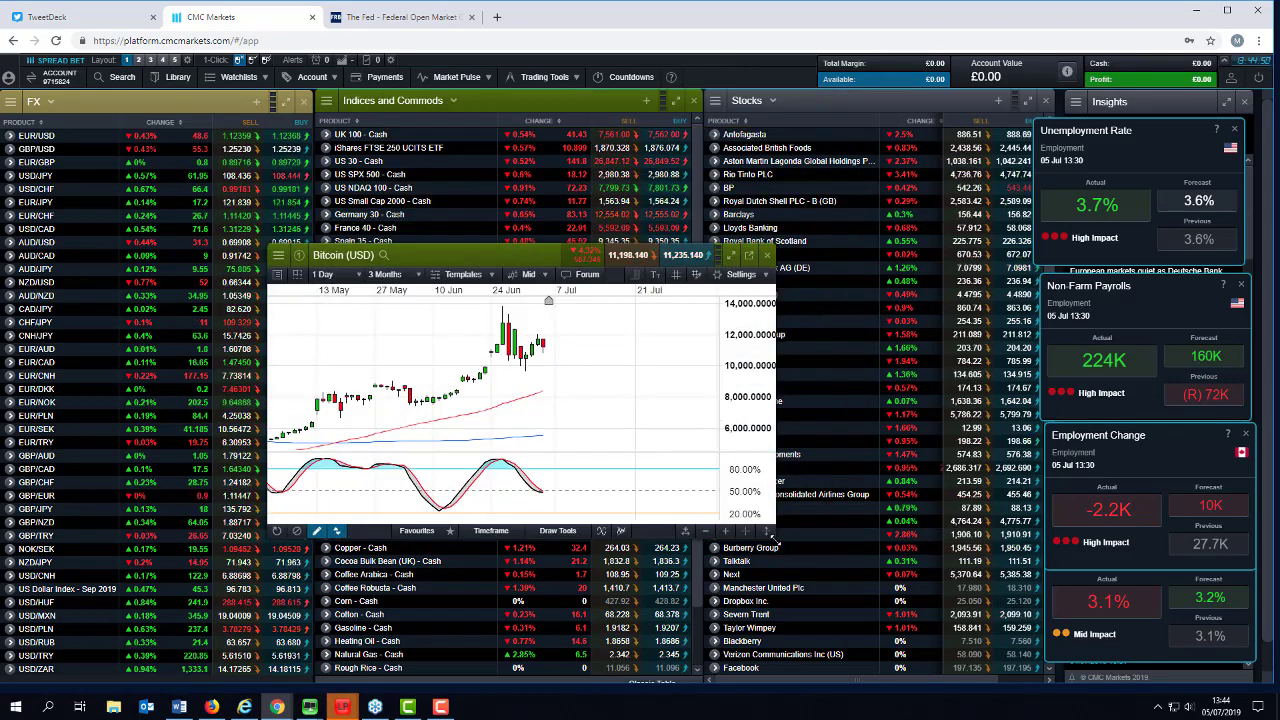
pyautogui.moveTo(772, 539); pyautogui.dragTo(905, 636)
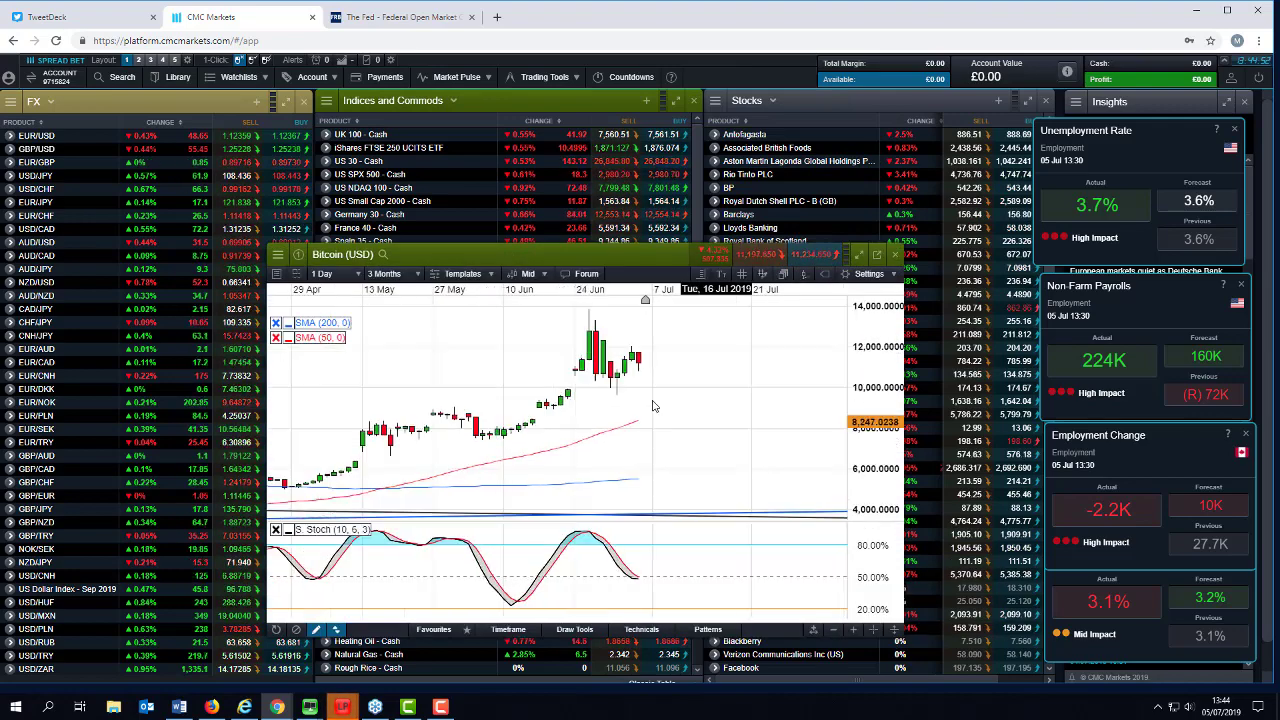
pyautogui.scroll(-5, 652, 405)
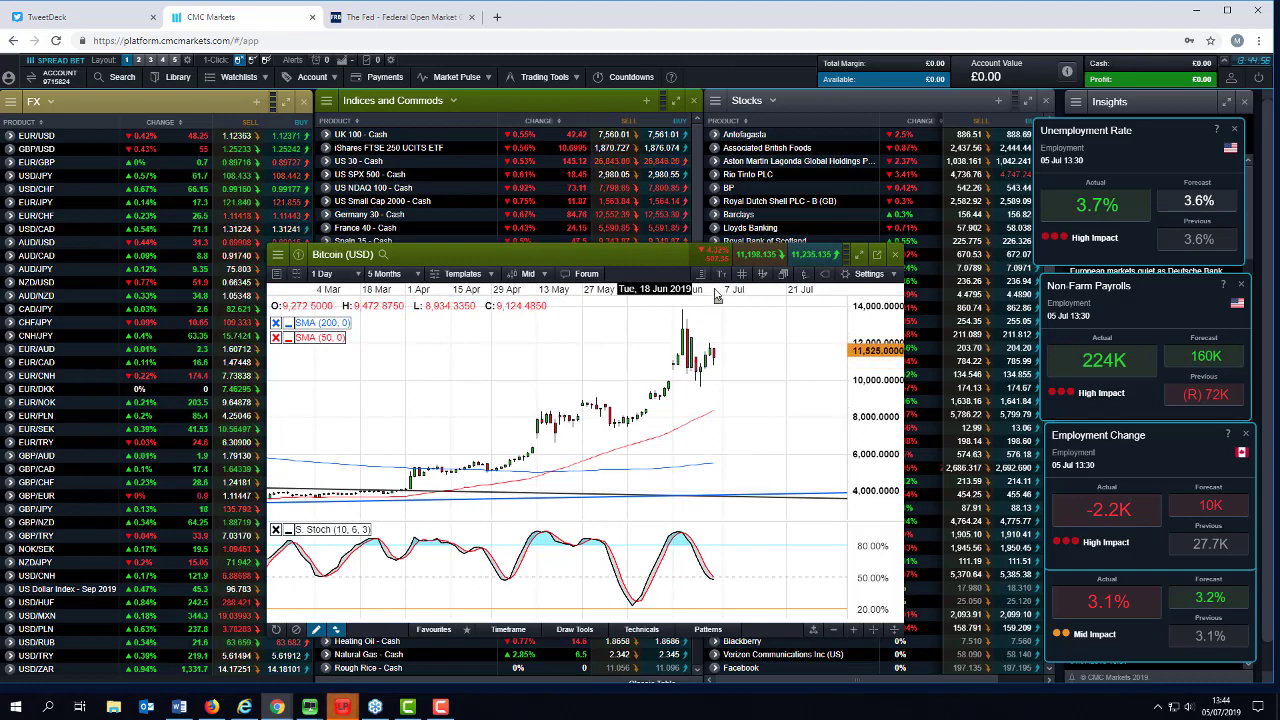
pyautogui.click(755, 258)
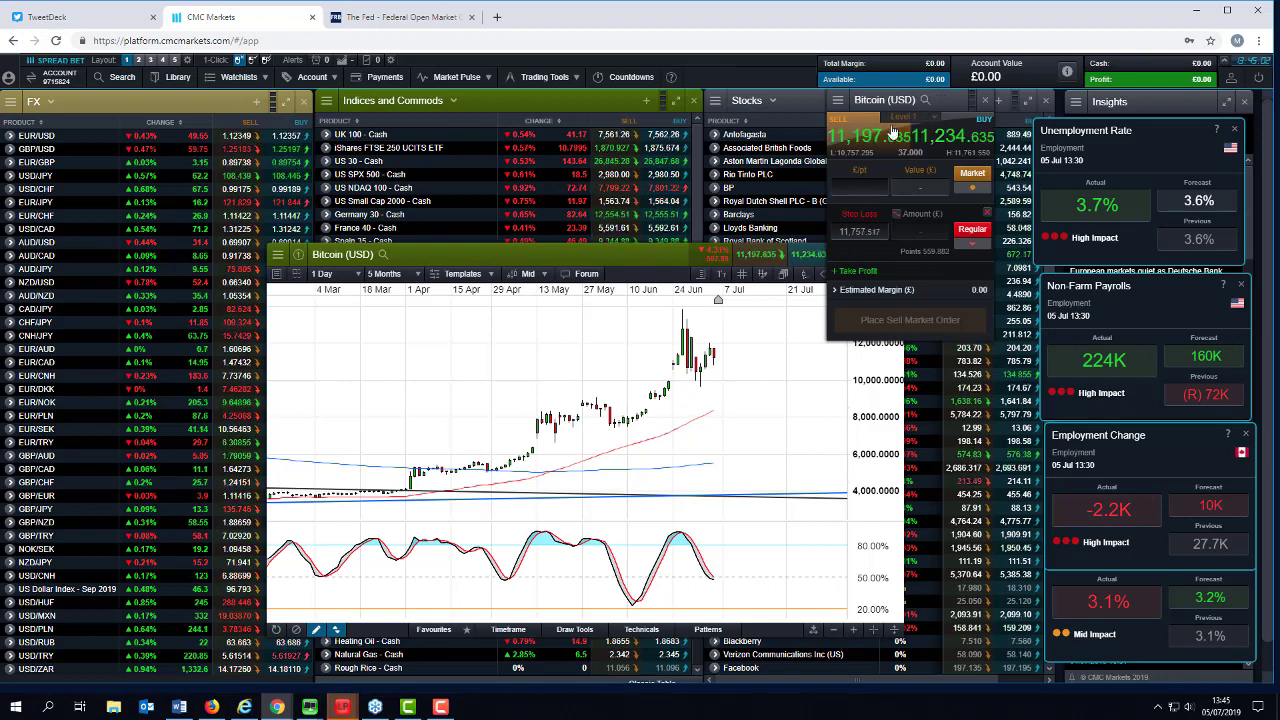
pyautogui.moveTo(941, 97); pyautogui.dragTo(662, 209)
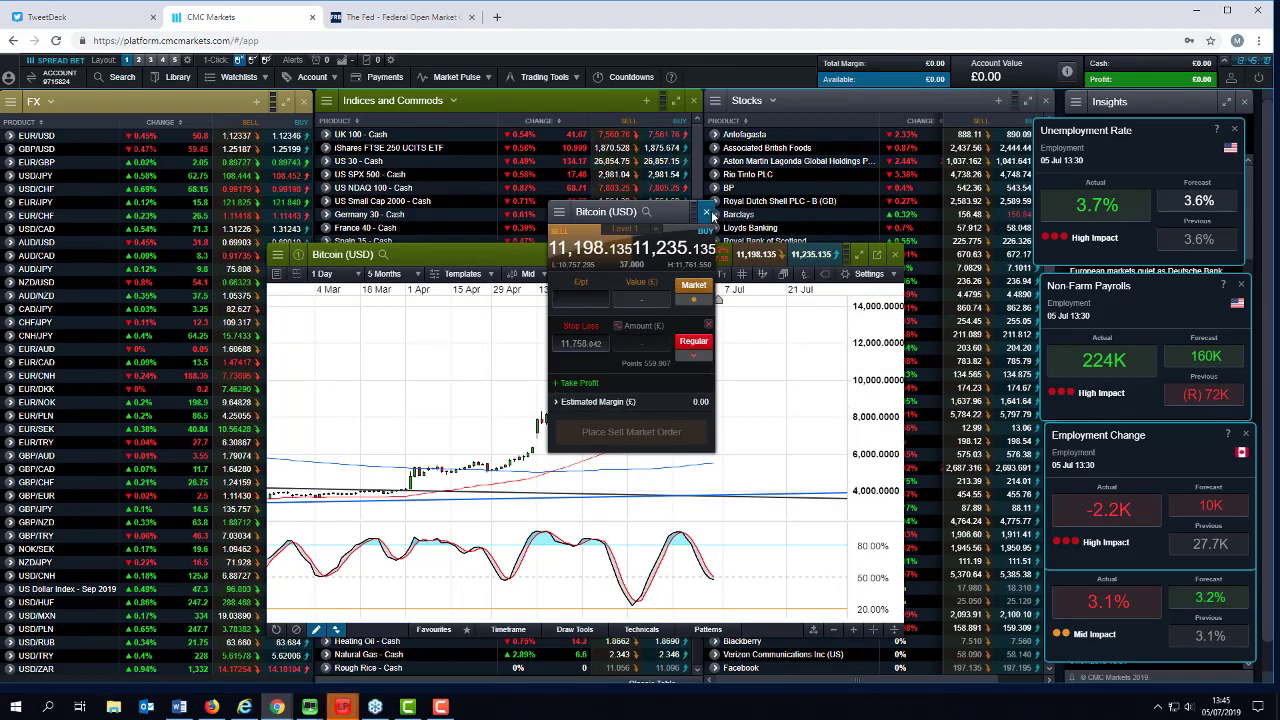
pyautogui.click(707, 214)
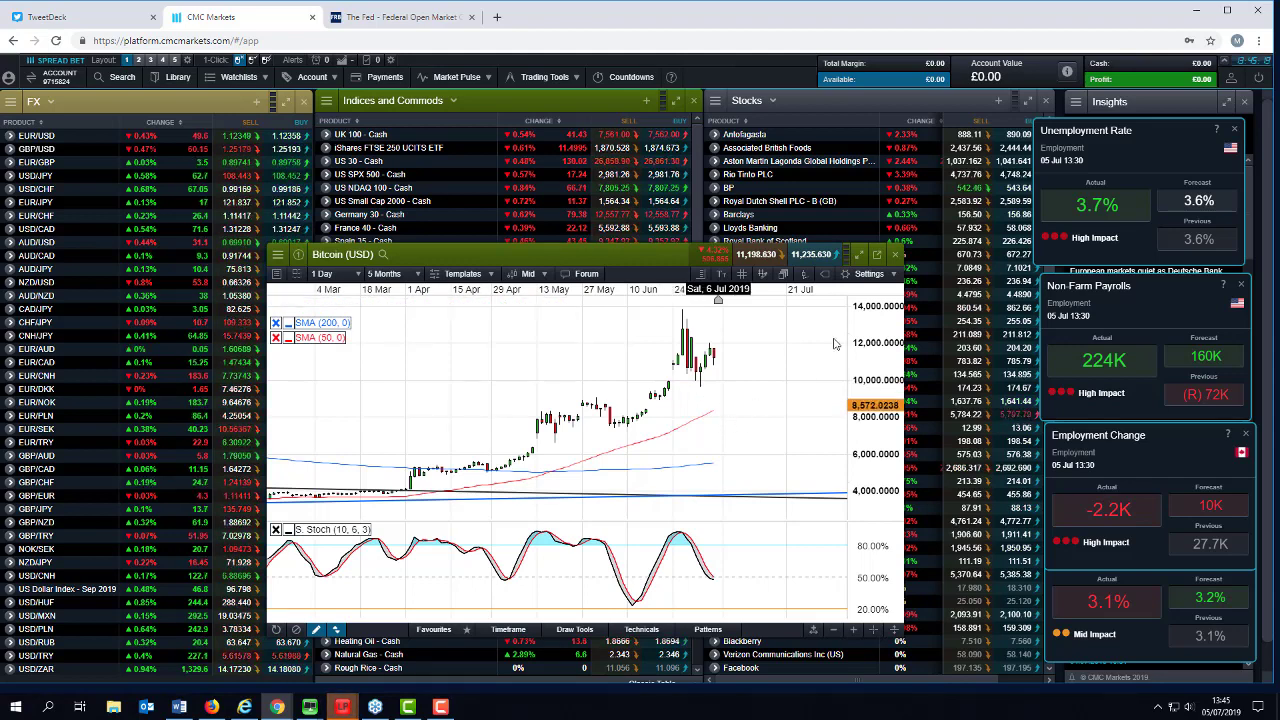
# - Close the Bitcoin chart and open the saved Crypto watchlist
pyautogui.click(896, 256)
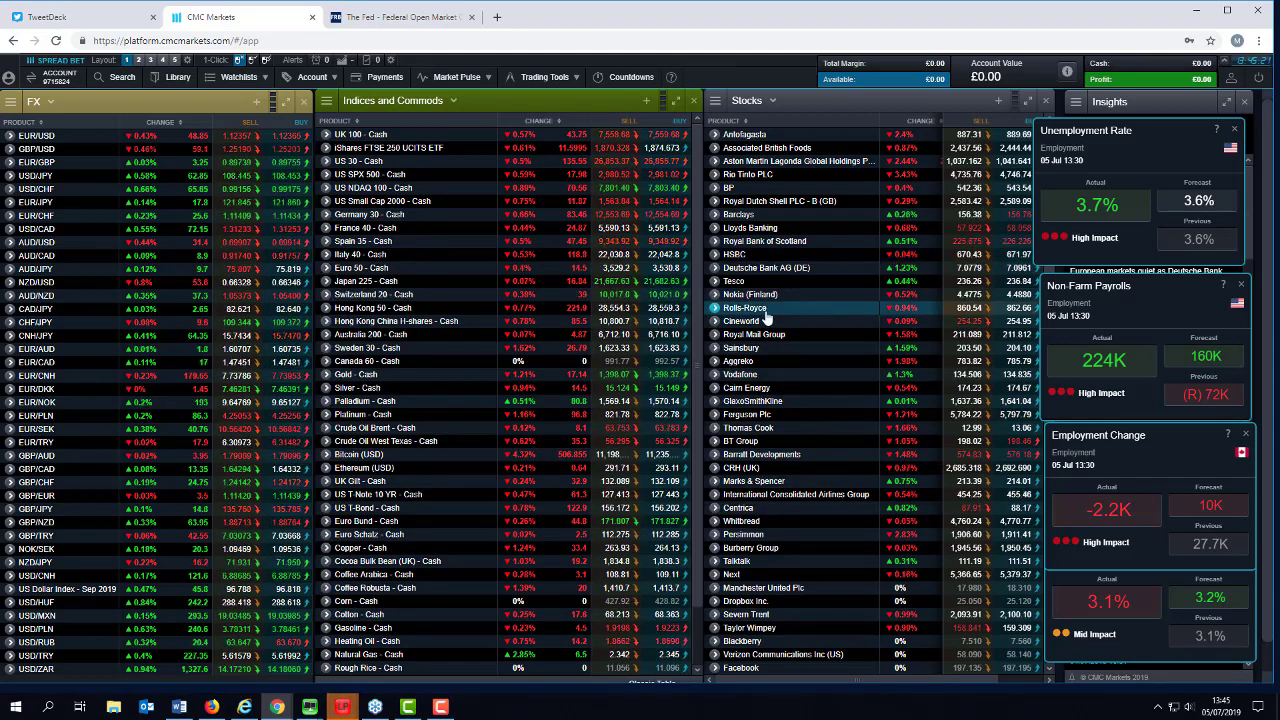
pyautogui.click(262, 78)
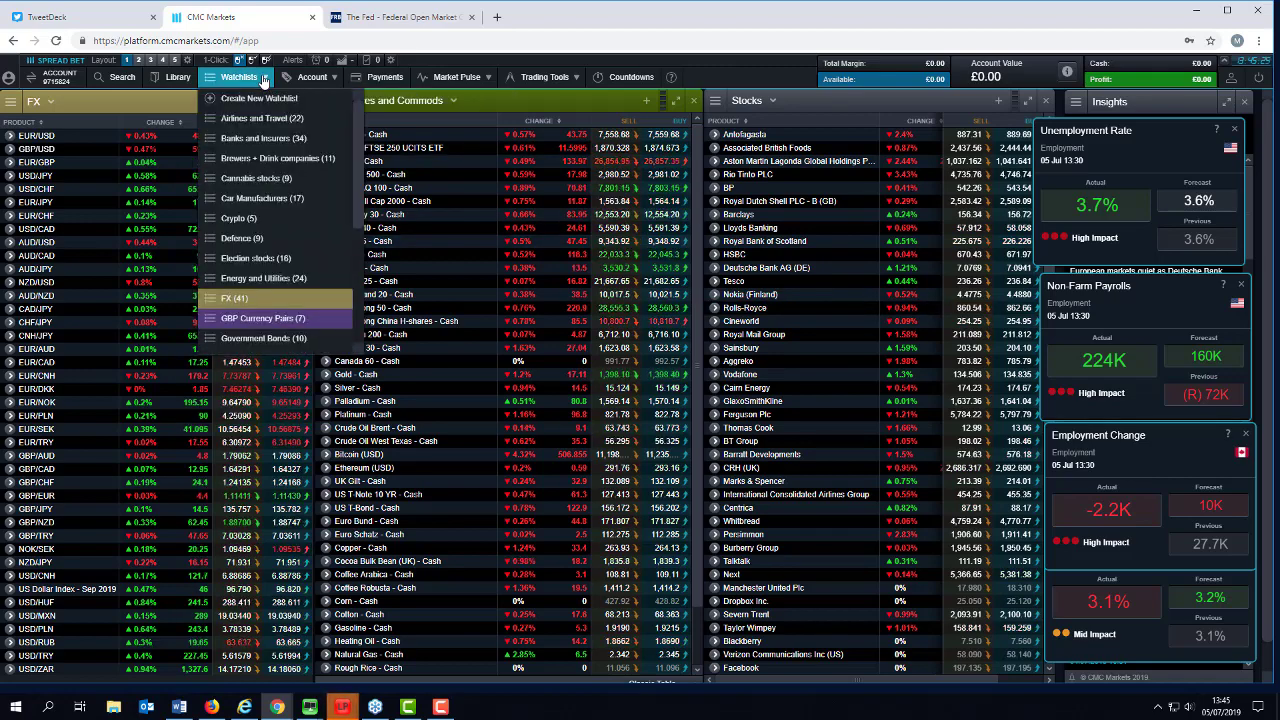
pyautogui.click(257, 218)
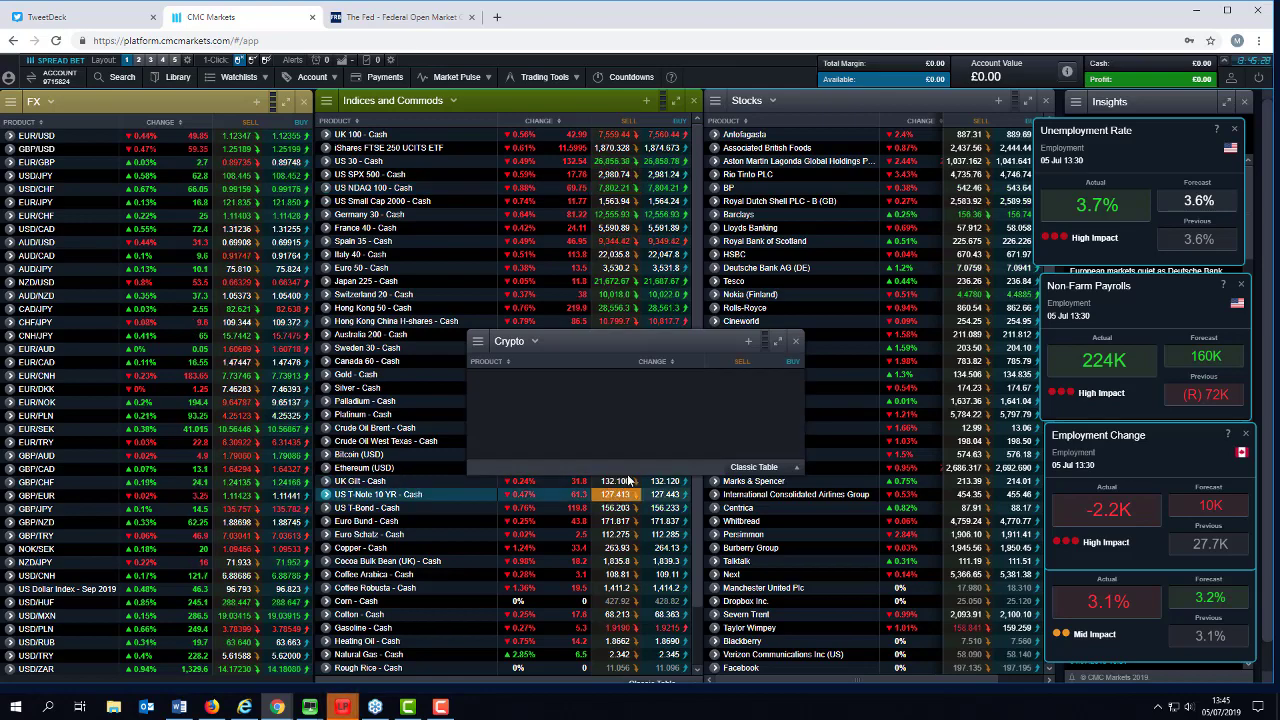
# - Filter the Product Library to Crypto and drag Major Crypto Index onto the Crypto watchlist
pyautogui.click(186, 82)
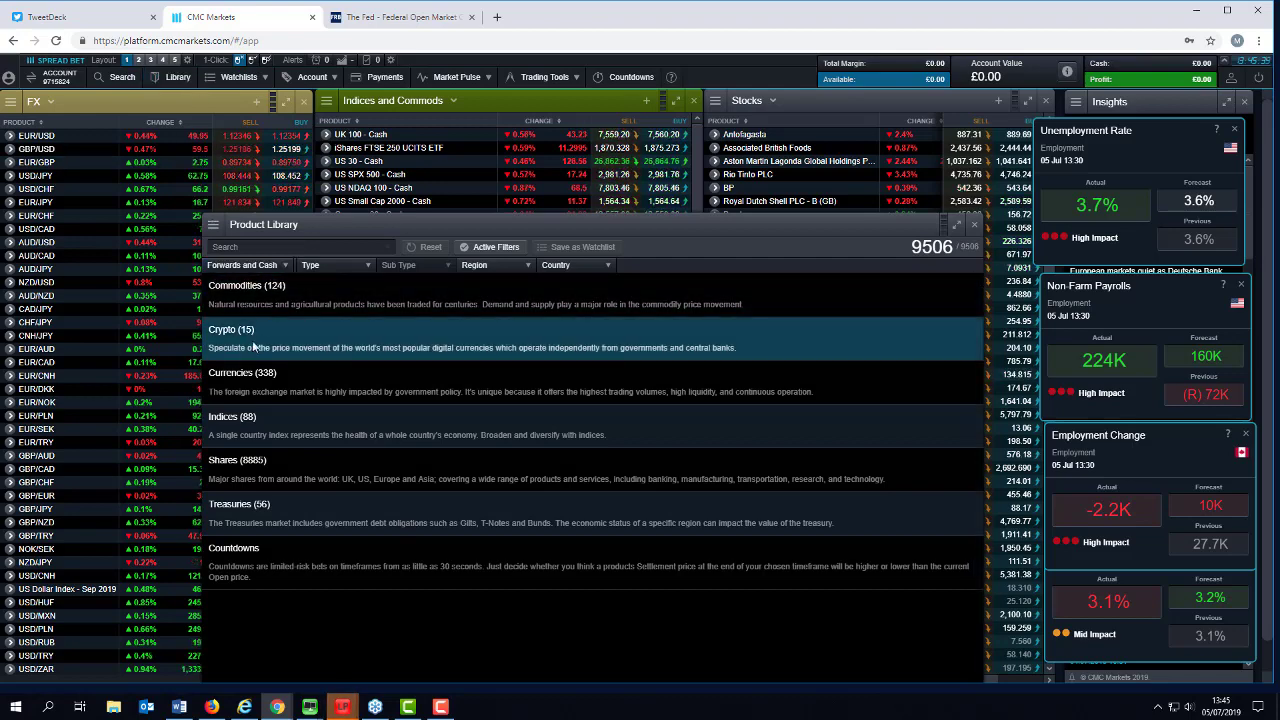
pyautogui.click(253, 341)
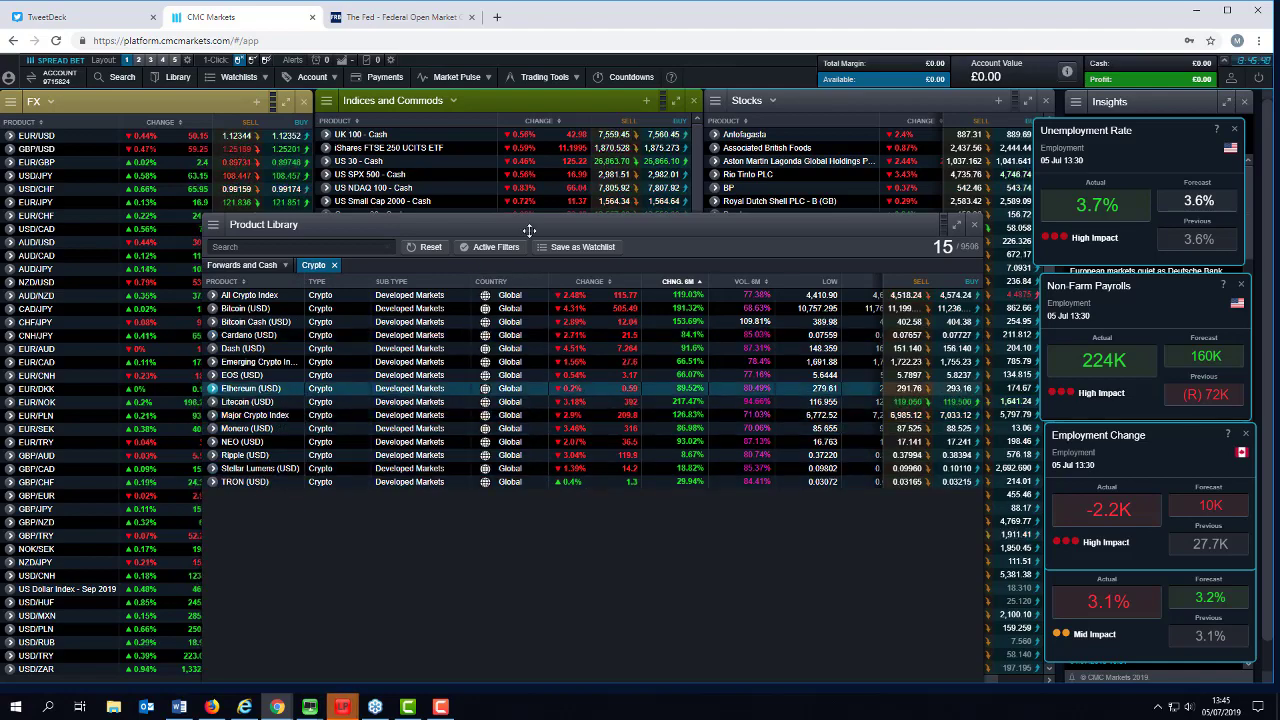
pyautogui.moveTo(583, 236); pyautogui.dragTo(611, 425)
pyautogui.moveTo(628, 345); pyautogui.dragTo(675, 160)
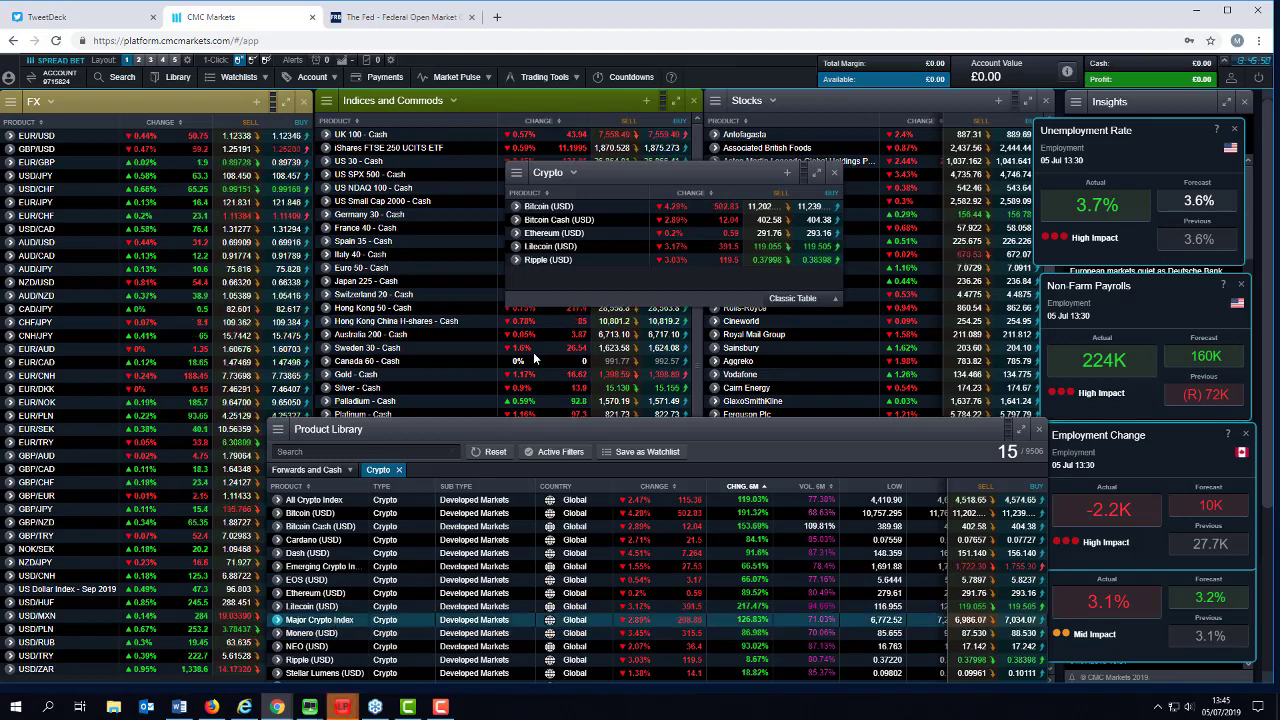
pyautogui.moveTo(537, 355); pyautogui.dragTo(566, 279)
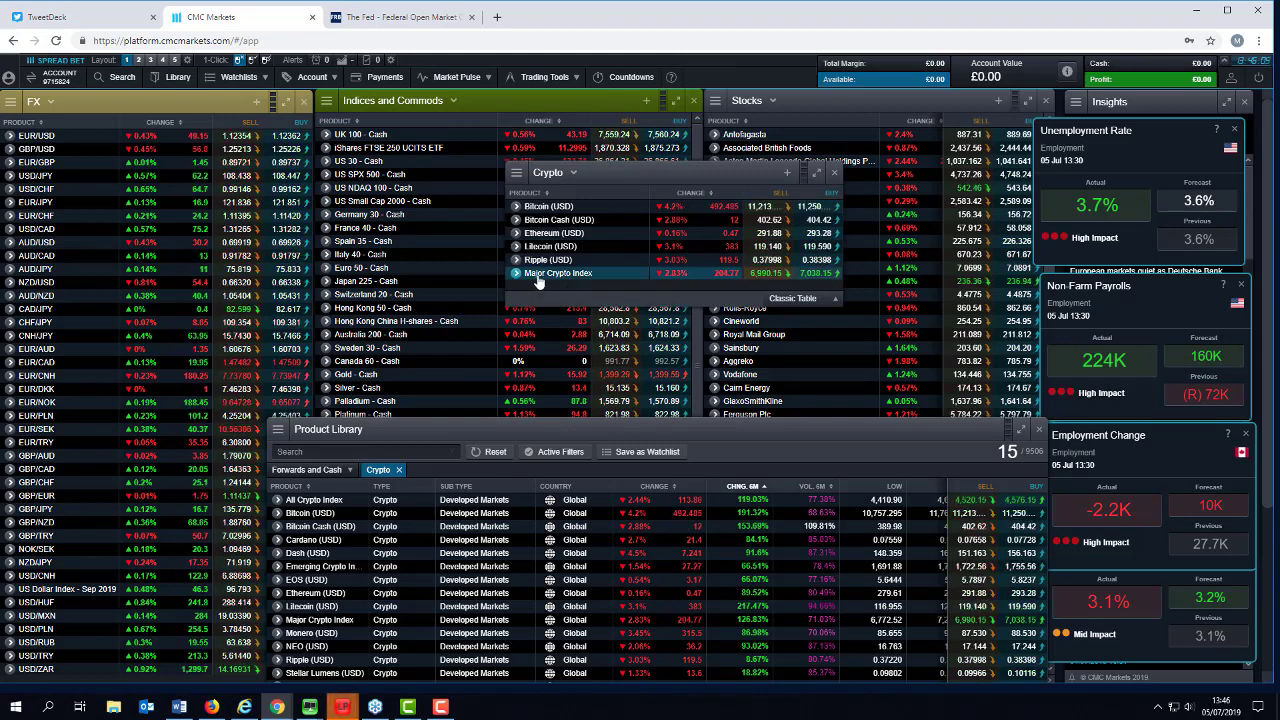
# - Preview the Major Crypto Index chart, then close it
pyautogui.click(537, 281)
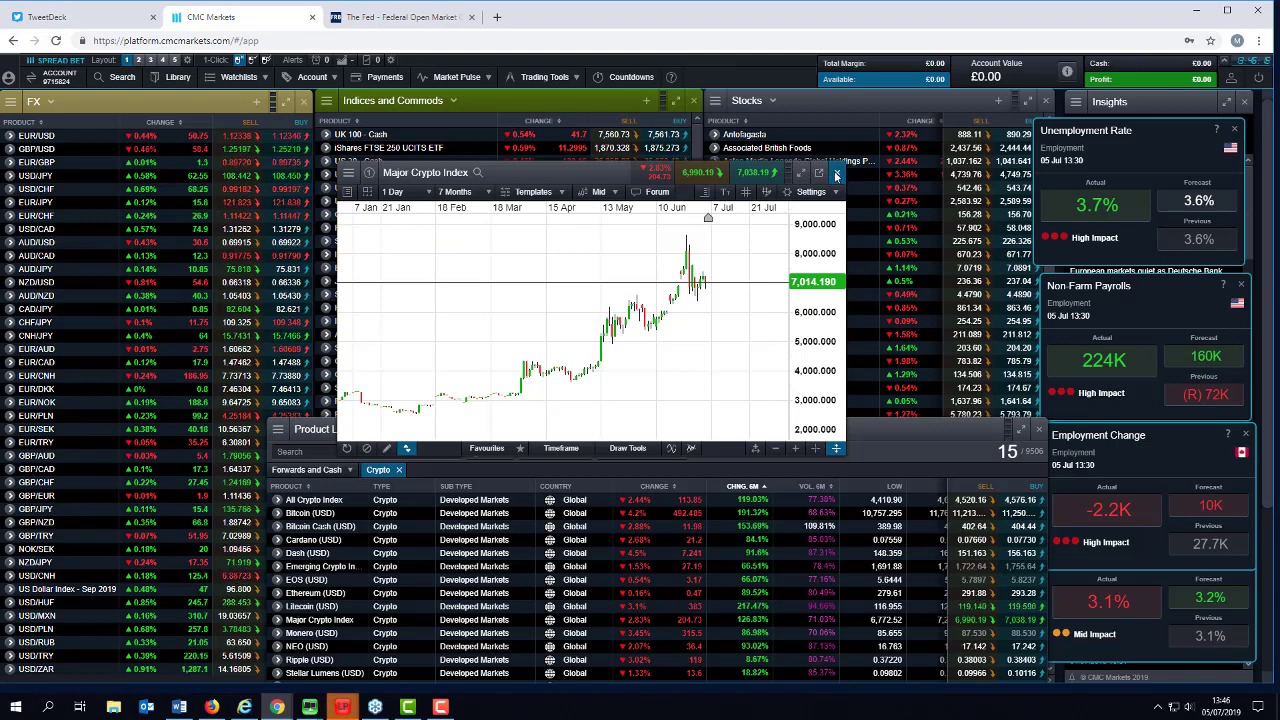
pyautogui.click(837, 175)
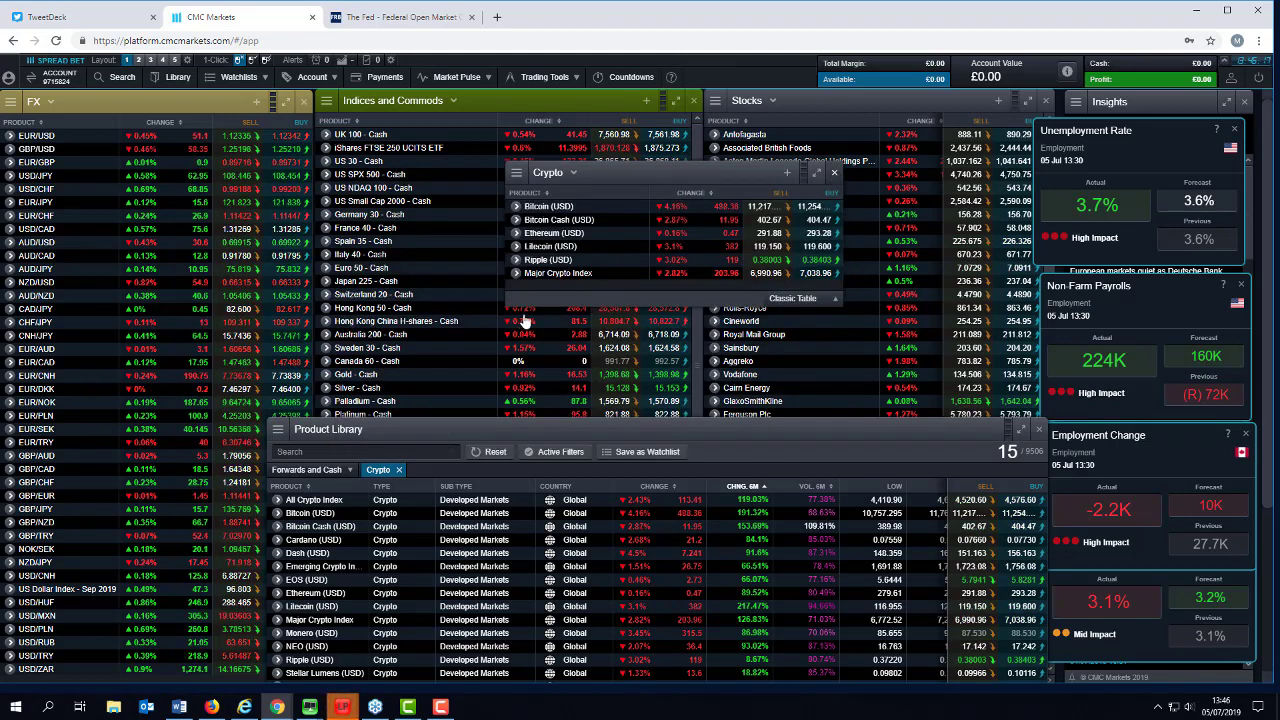
pyautogui.moveTo(568, 433); pyautogui.dragTo(455, 315)
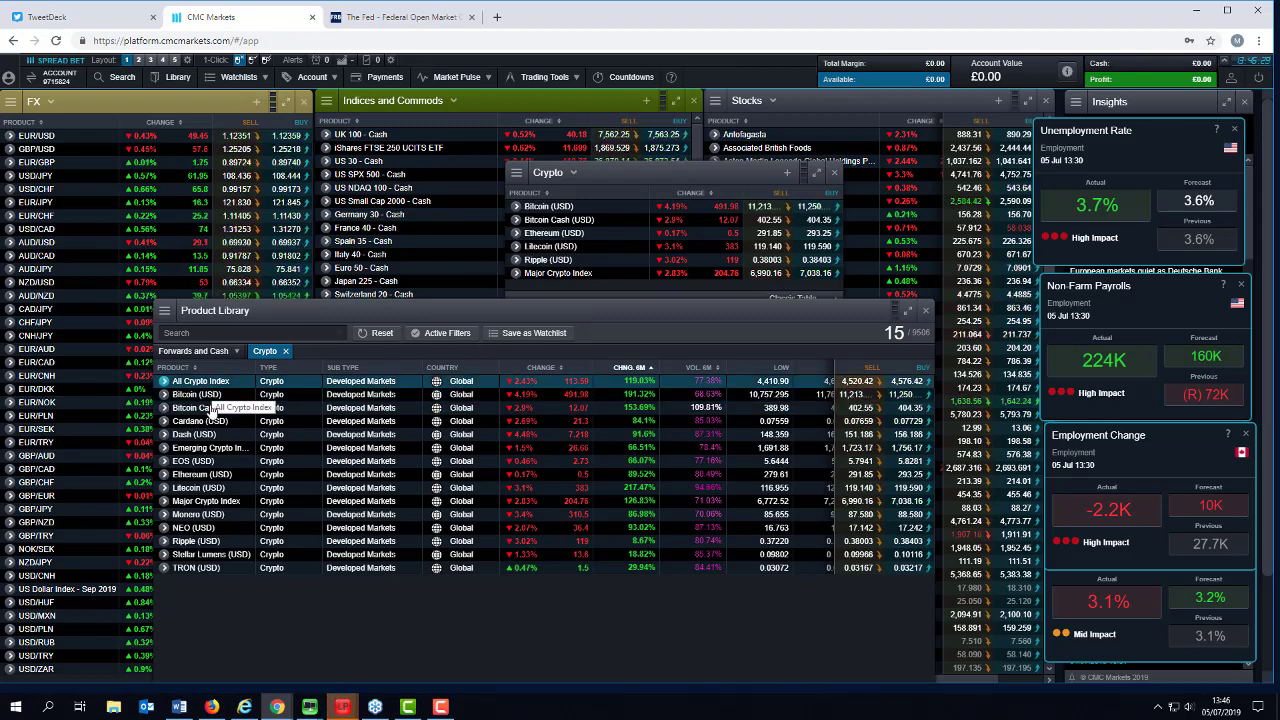
# - Reset the Product Library filters, then close the library and the Crypto watchlist
pyautogui.click(206, 502)
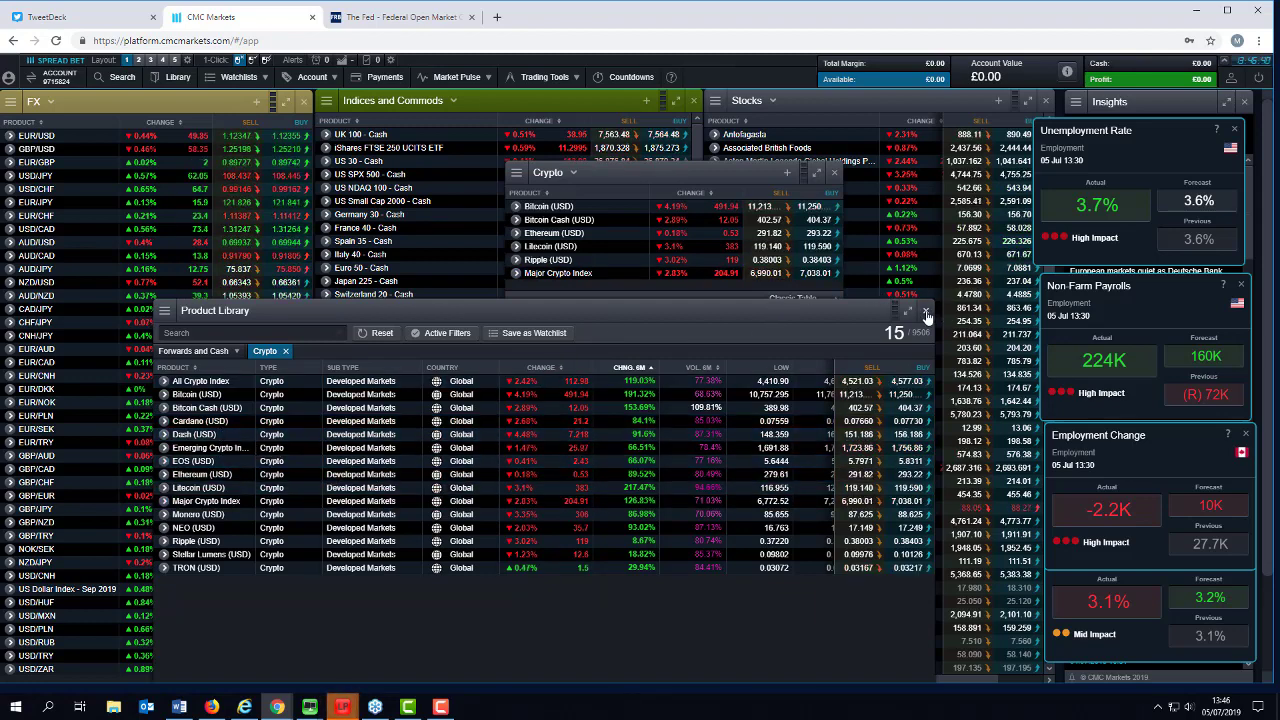
pyautogui.click(377, 333)
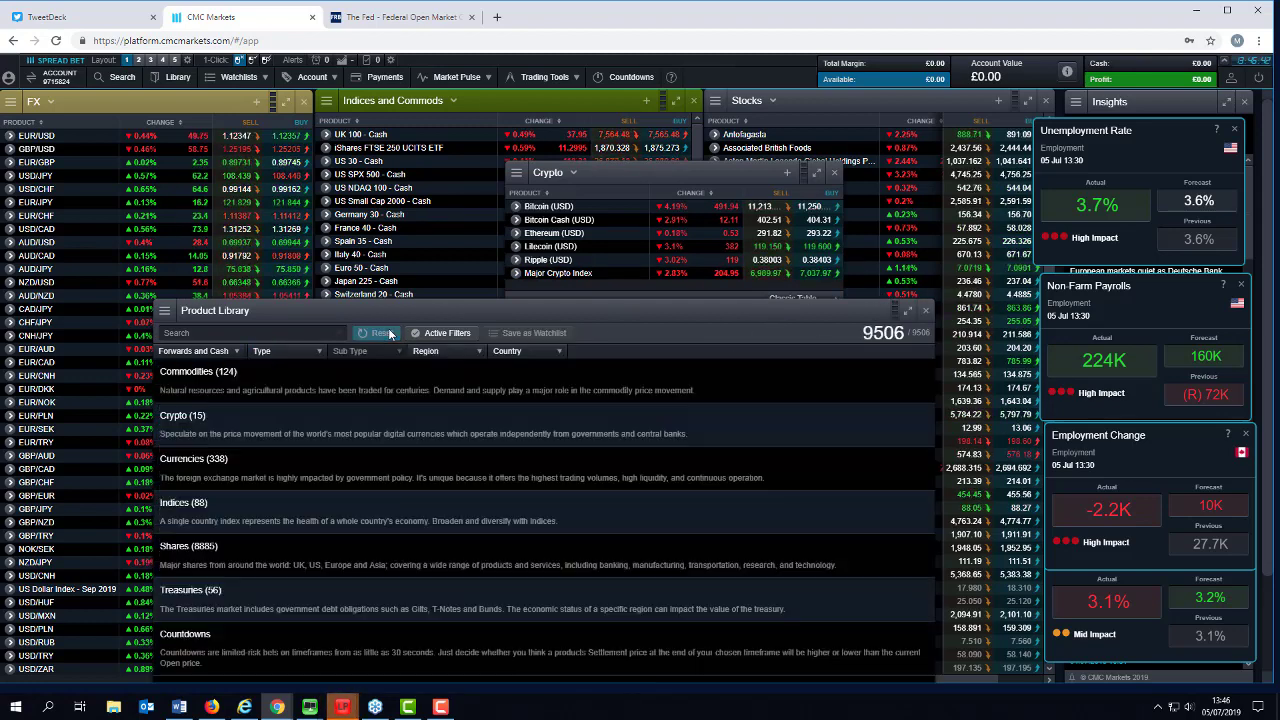
pyautogui.click(926, 313)
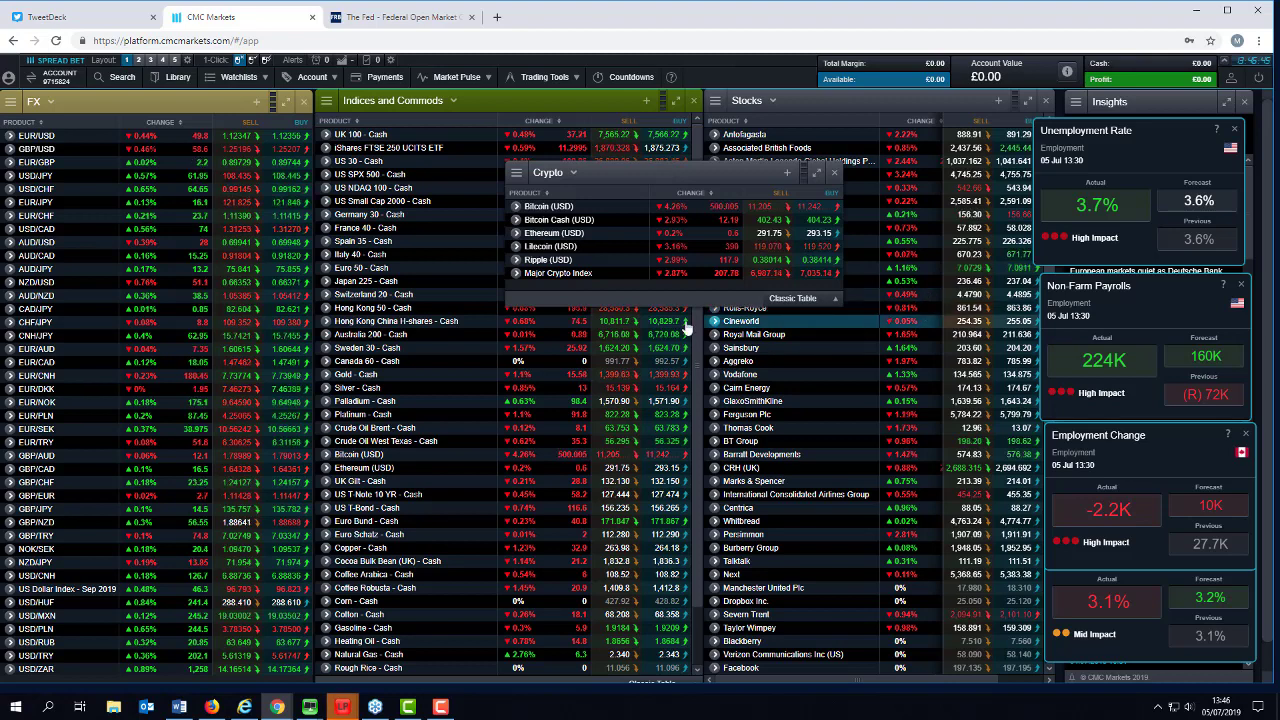
pyautogui.click(835, 175)
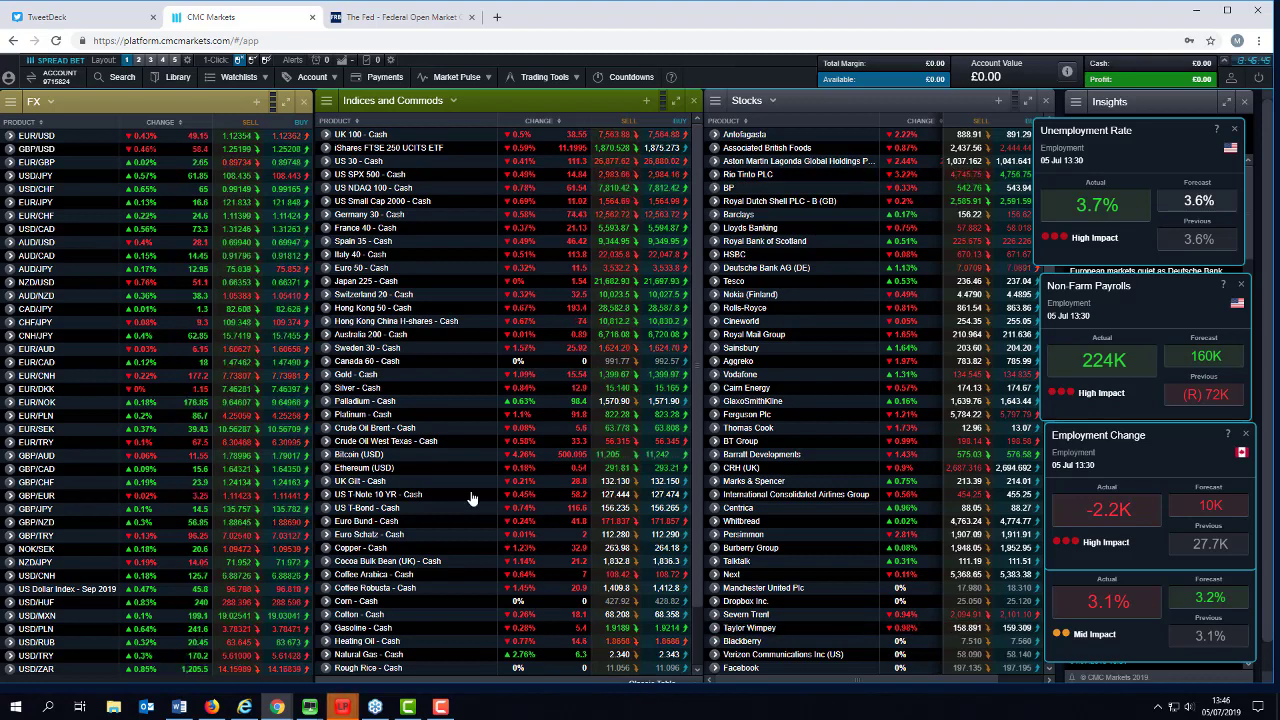
# - Open the Crude Oil West Texas - Cash chart, zoom out to 5 months, then close it
pyautogui.click(402, 447)
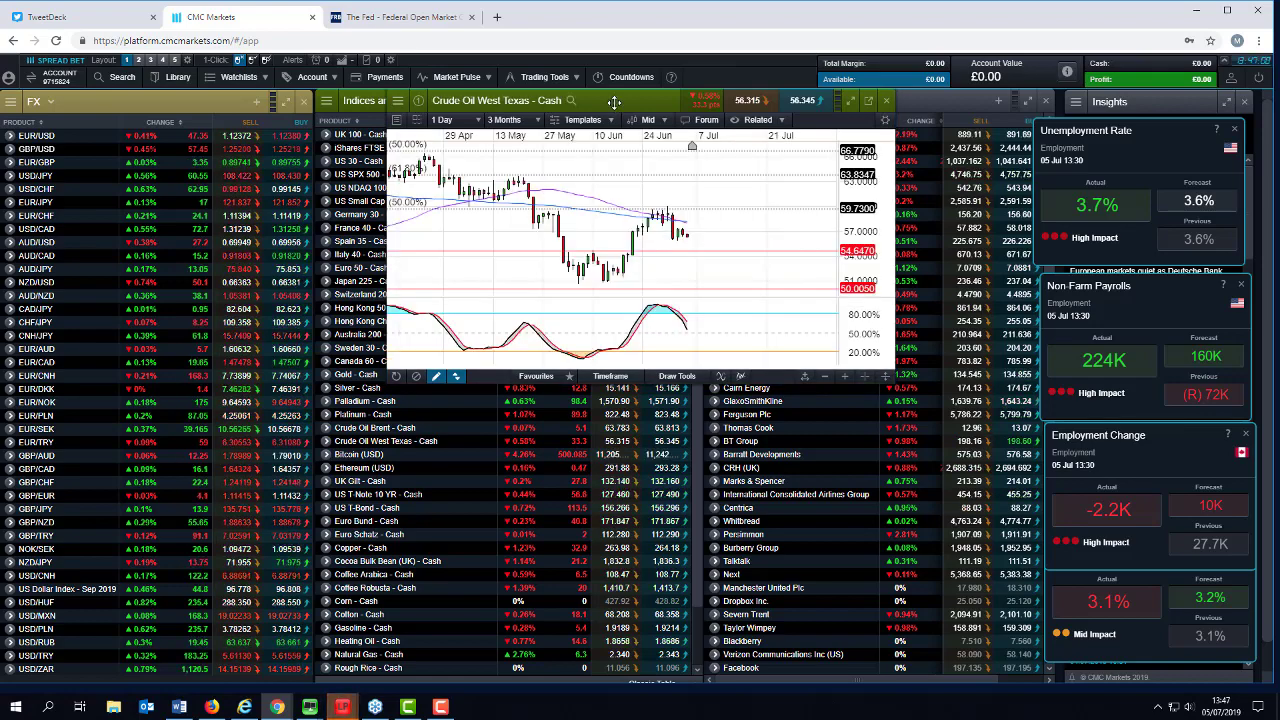
pyautogui.moveTo(614, 102); pyautogui.dragTo(437, 240)
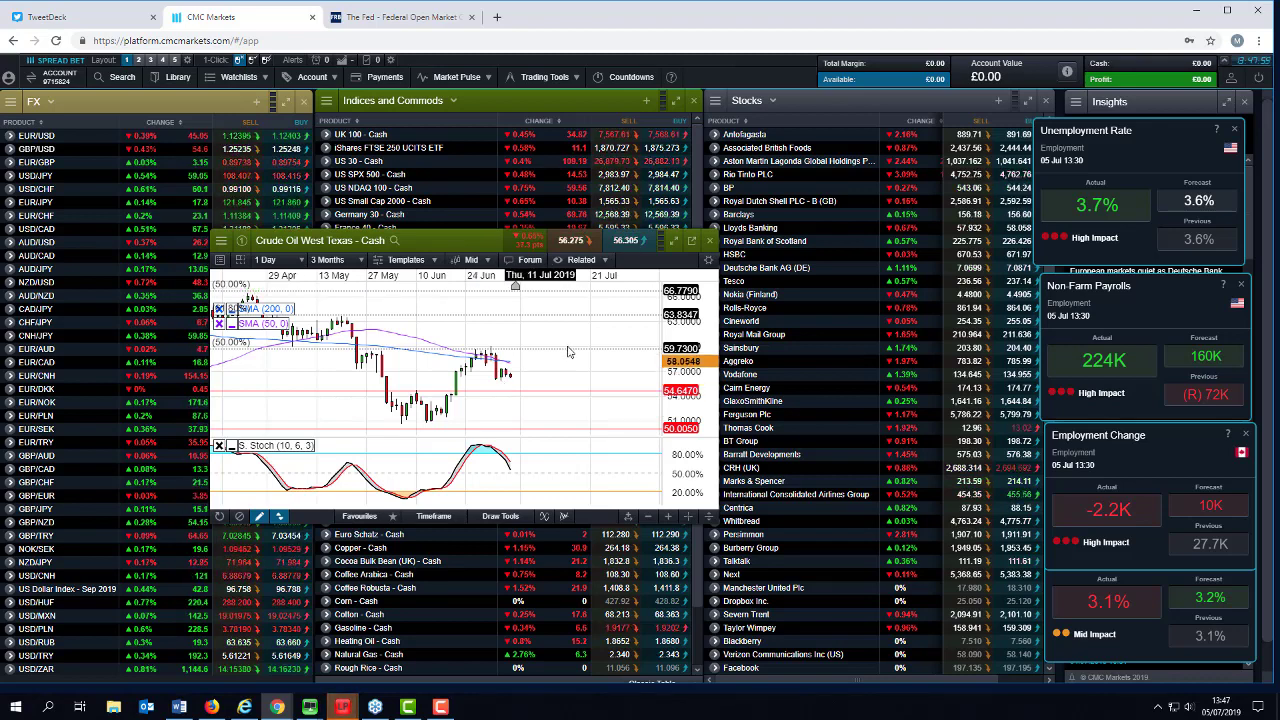
pyautogui.scroll(-4, 560, 360)
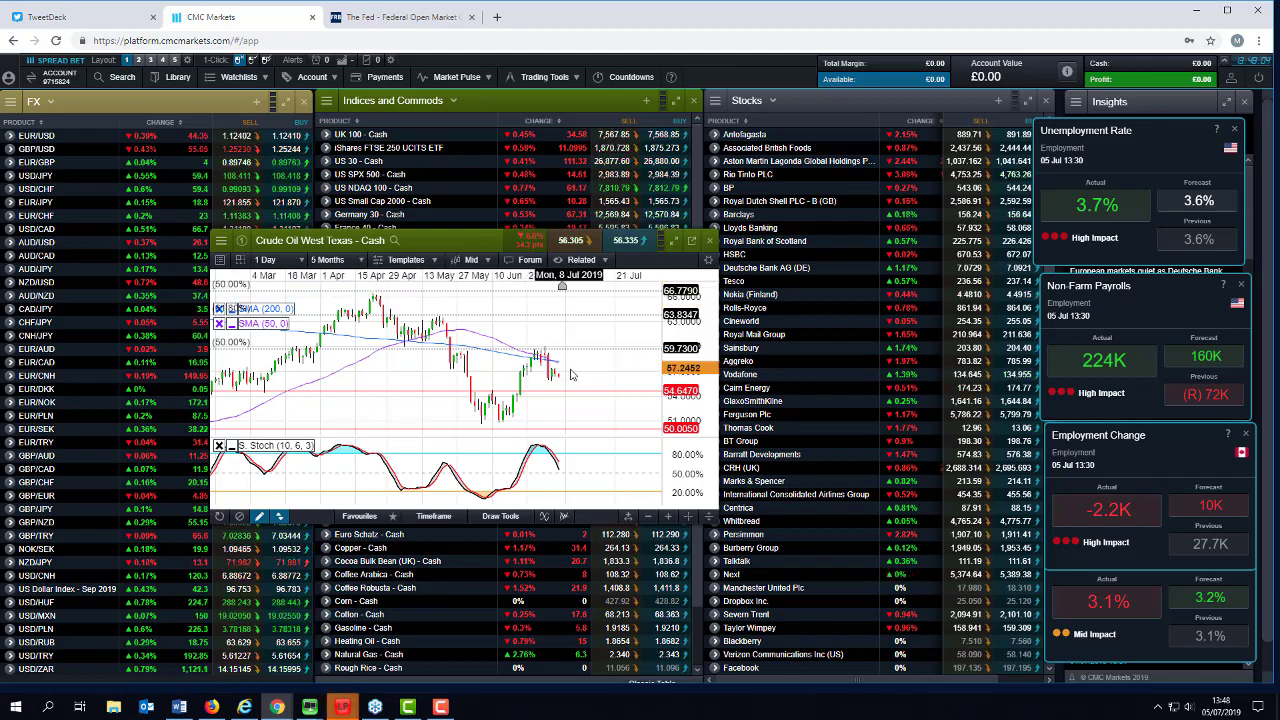
pyautogui.click(709, 242)
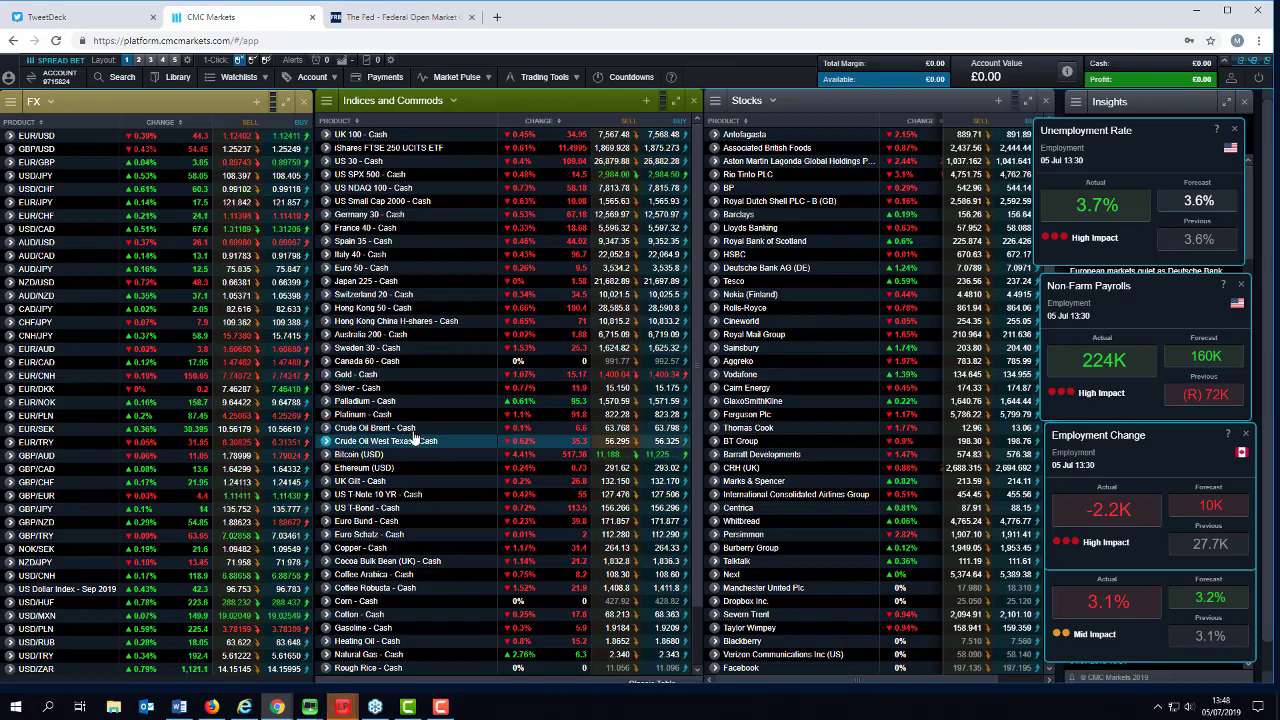
# - Open a Gold - Cash chart on 1 Day candles, enlarge it, and zoom out to 8 months
pyautogui.click(376, 378)
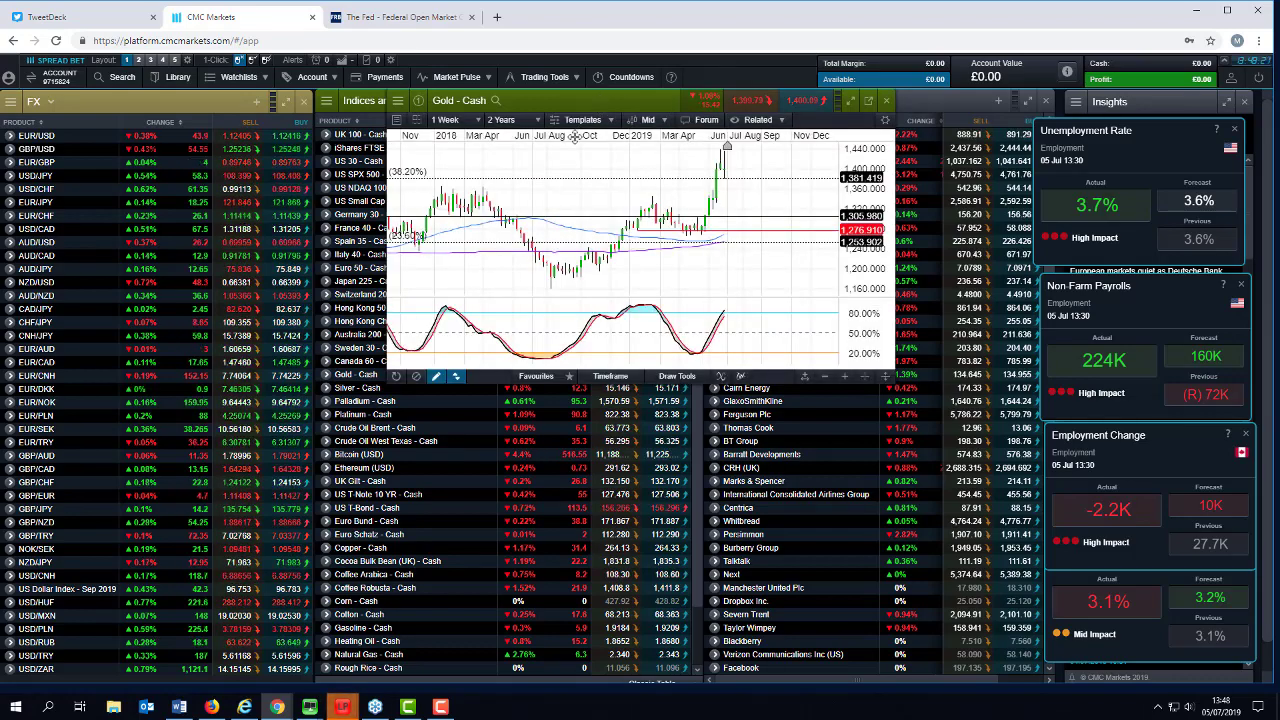
pyautogui.moveTo(600, 105); pyautogui.dragTo(349, 211)
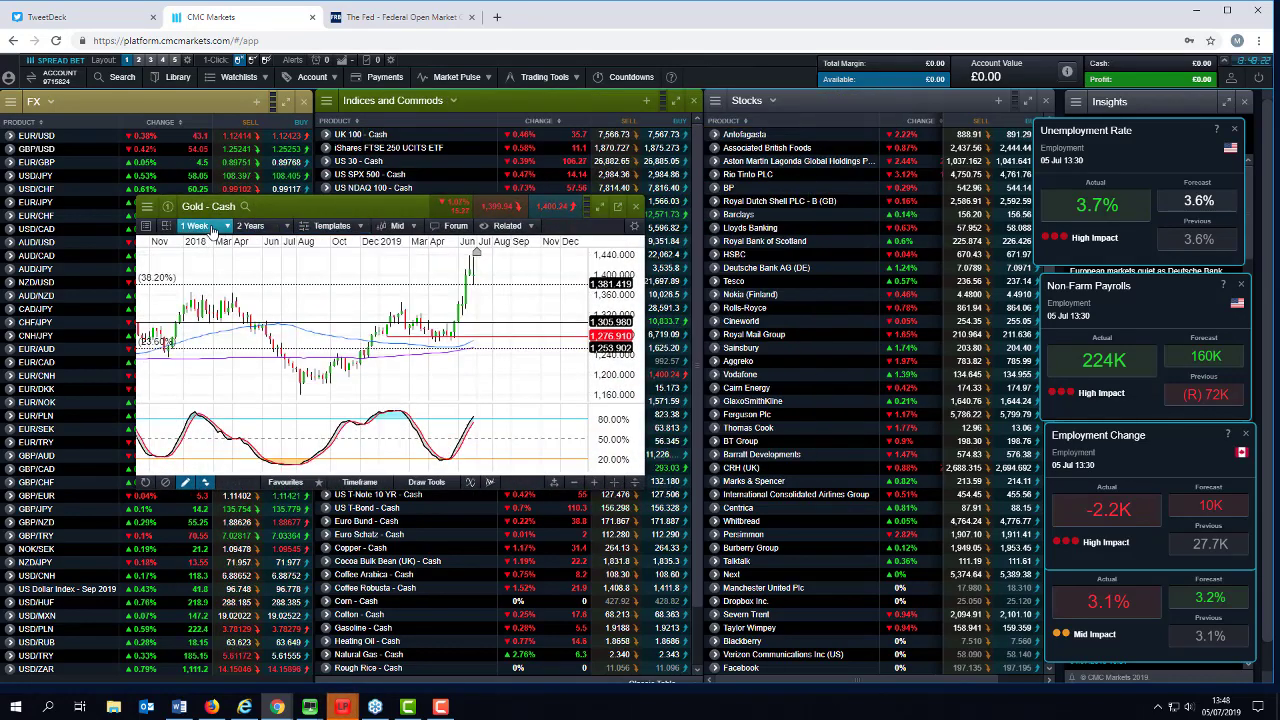
pyautogui.click(195, 226)
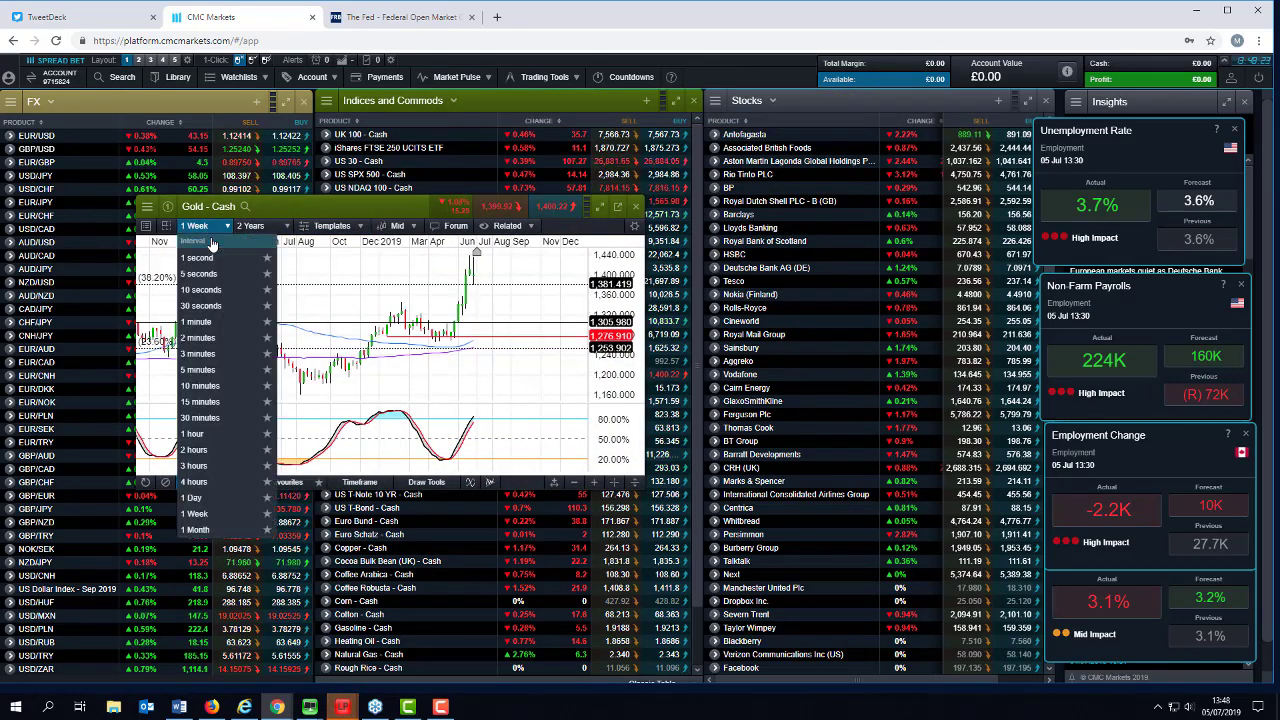
pyautogui.click(195, 497)
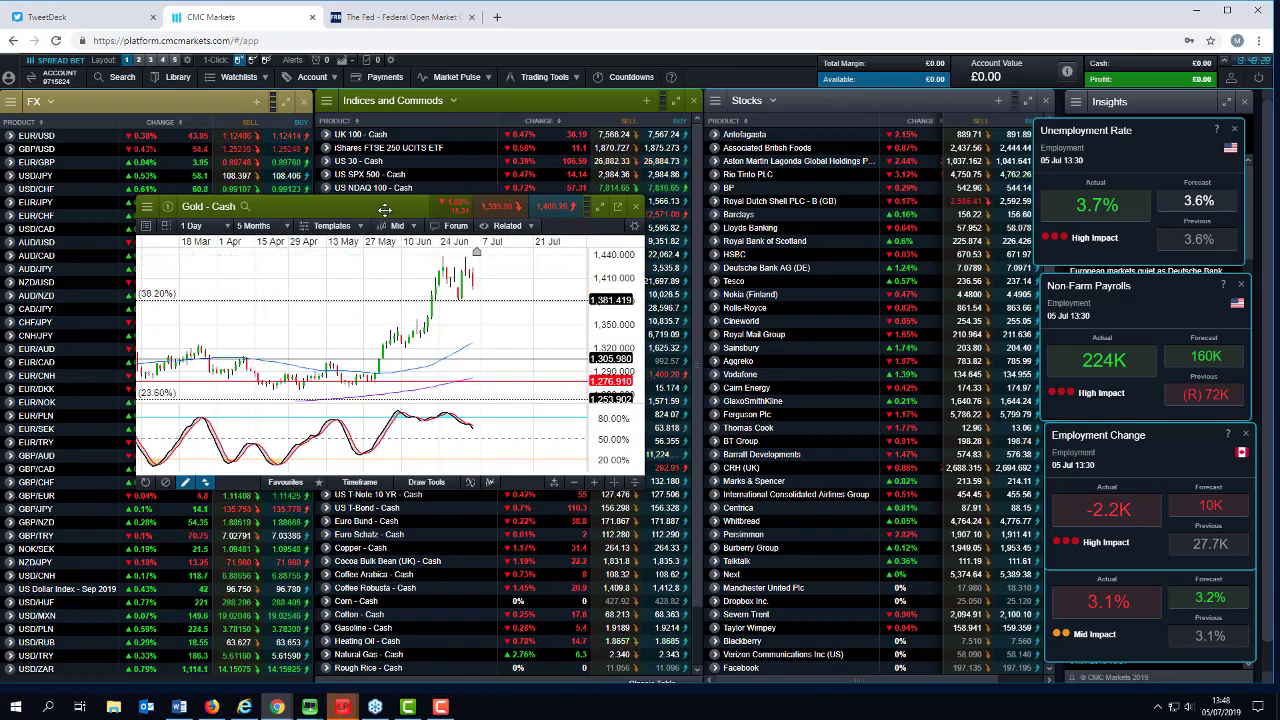
pyautogui.moveTo(405, 206); pyautogui.dragTo(447, 203)
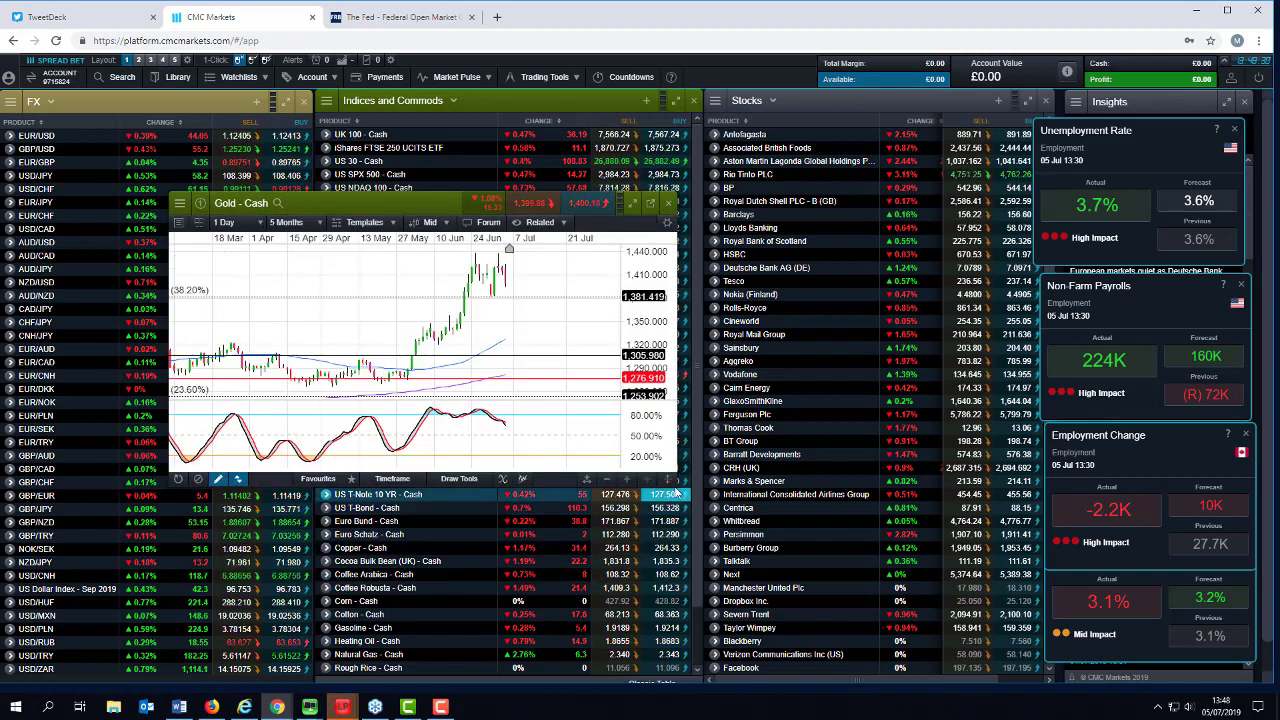
pyautogui.moveTo(788, 563); pyautogui.dragTo(805, 568)
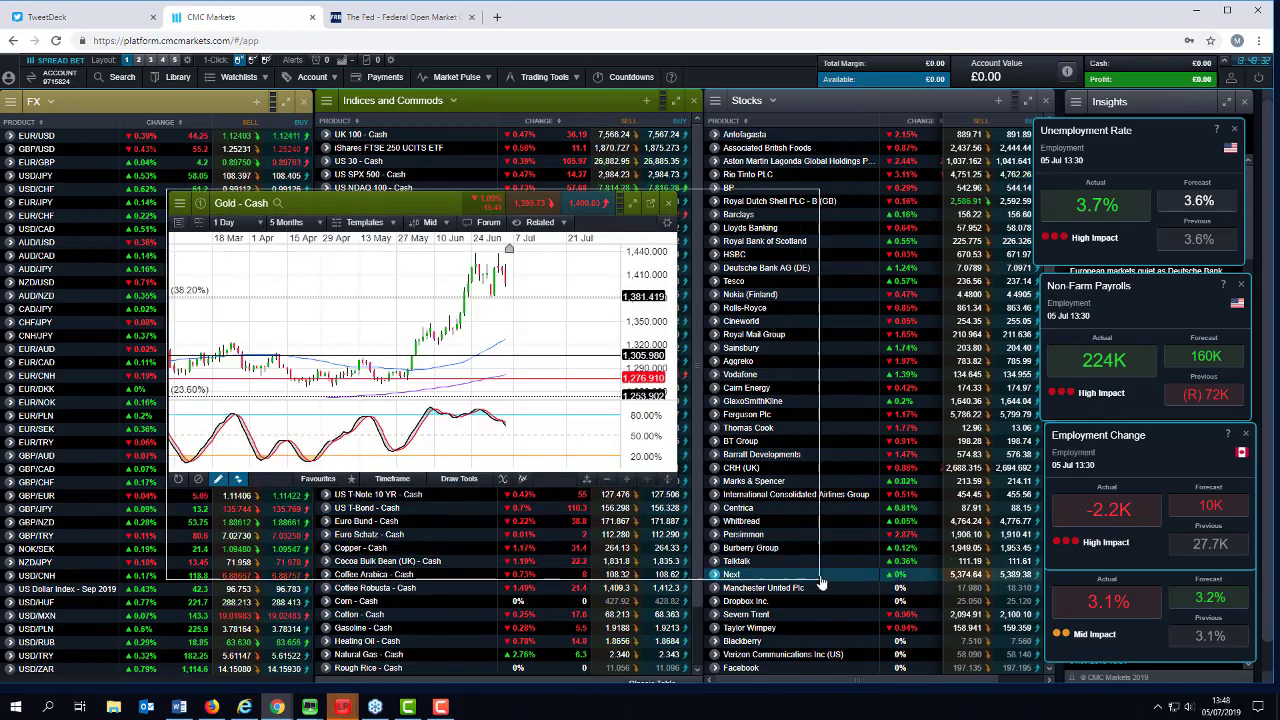
pyautogui.moveTo(724, 479); pyautogui.dragTo(727, 481)
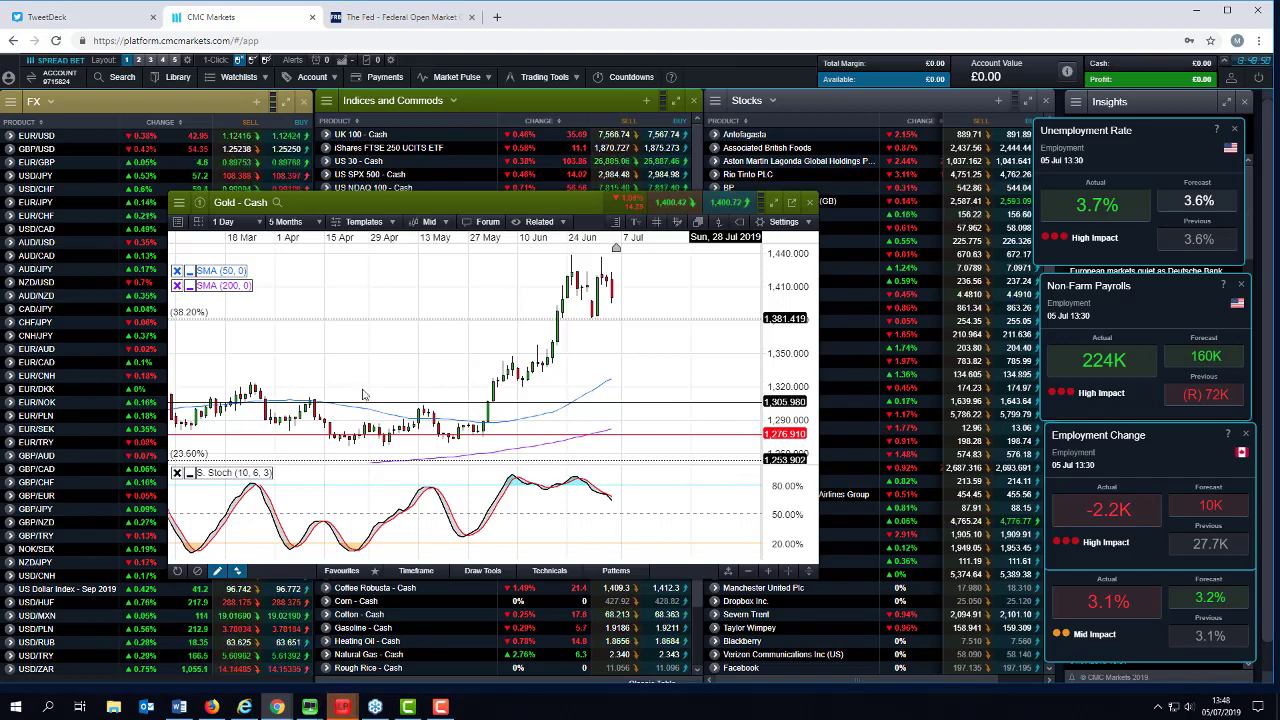
pyautogui.scroll(-5, 410, 360)
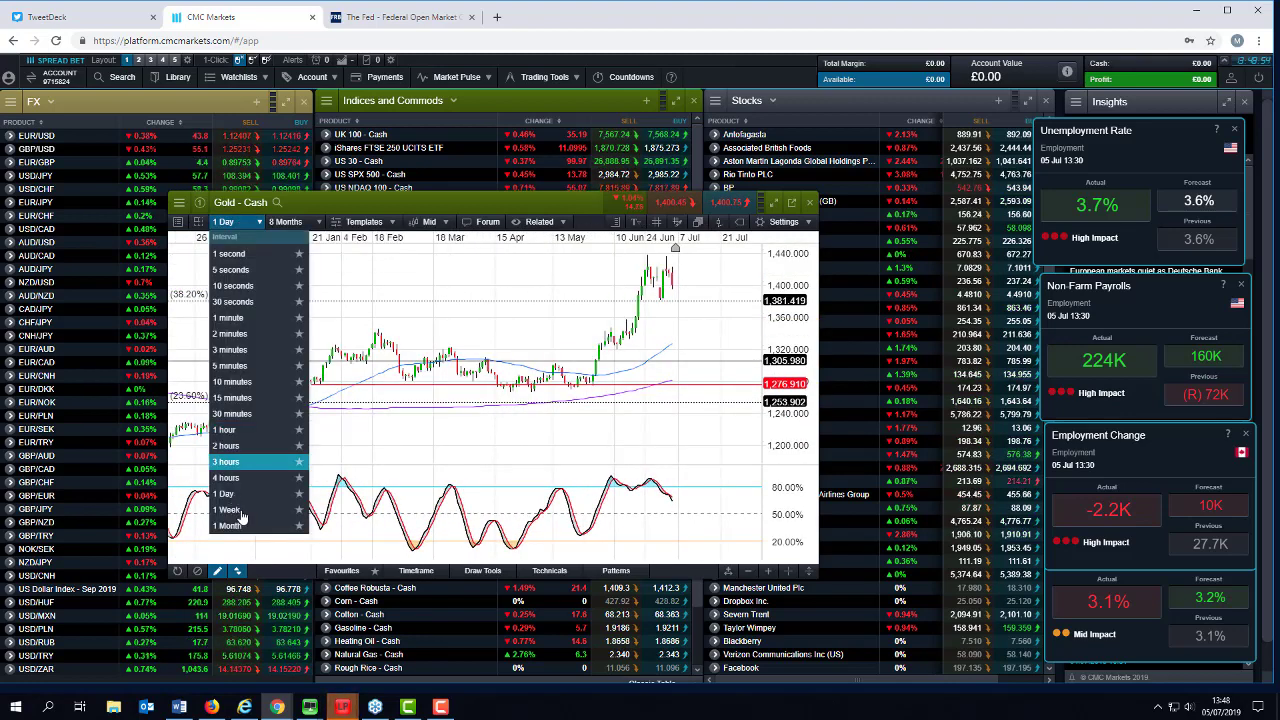
# - Switch gold to 1 Week candles, zoom between 5 and 2 years, then return to 1 Day
pyautogui.click(250, 511)
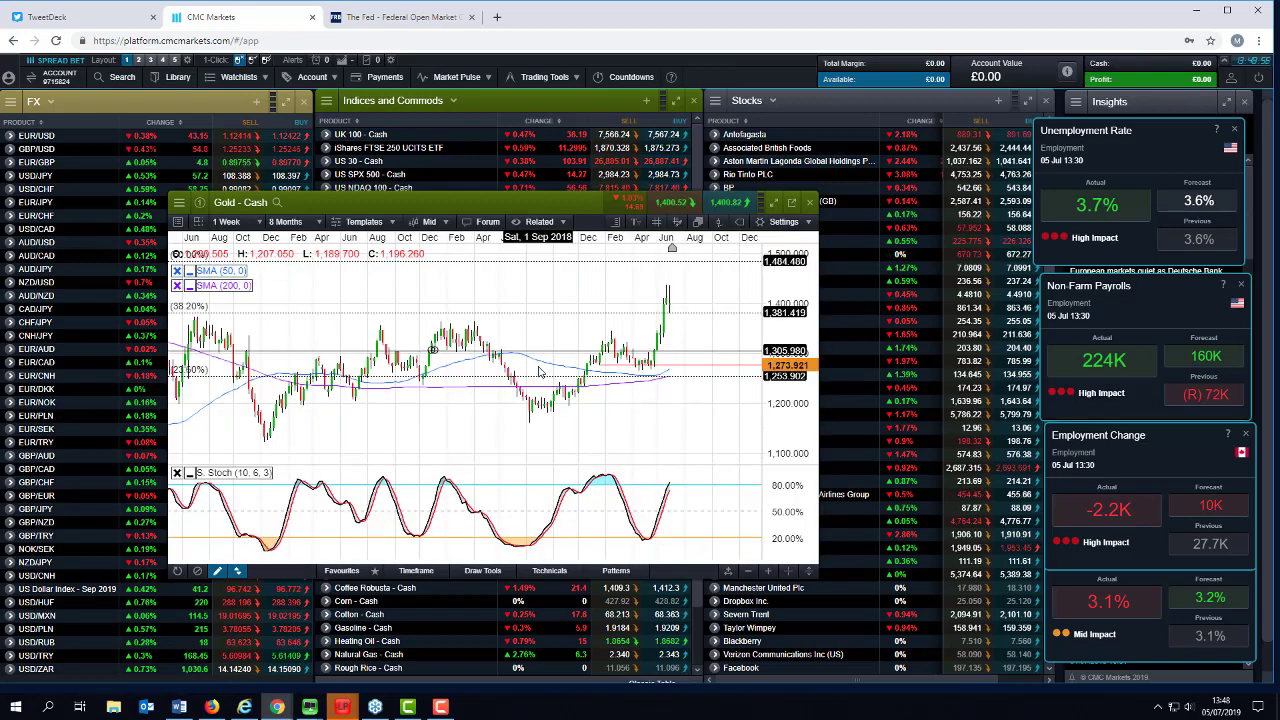
pyautogui.scroll(-2, 465, 352)
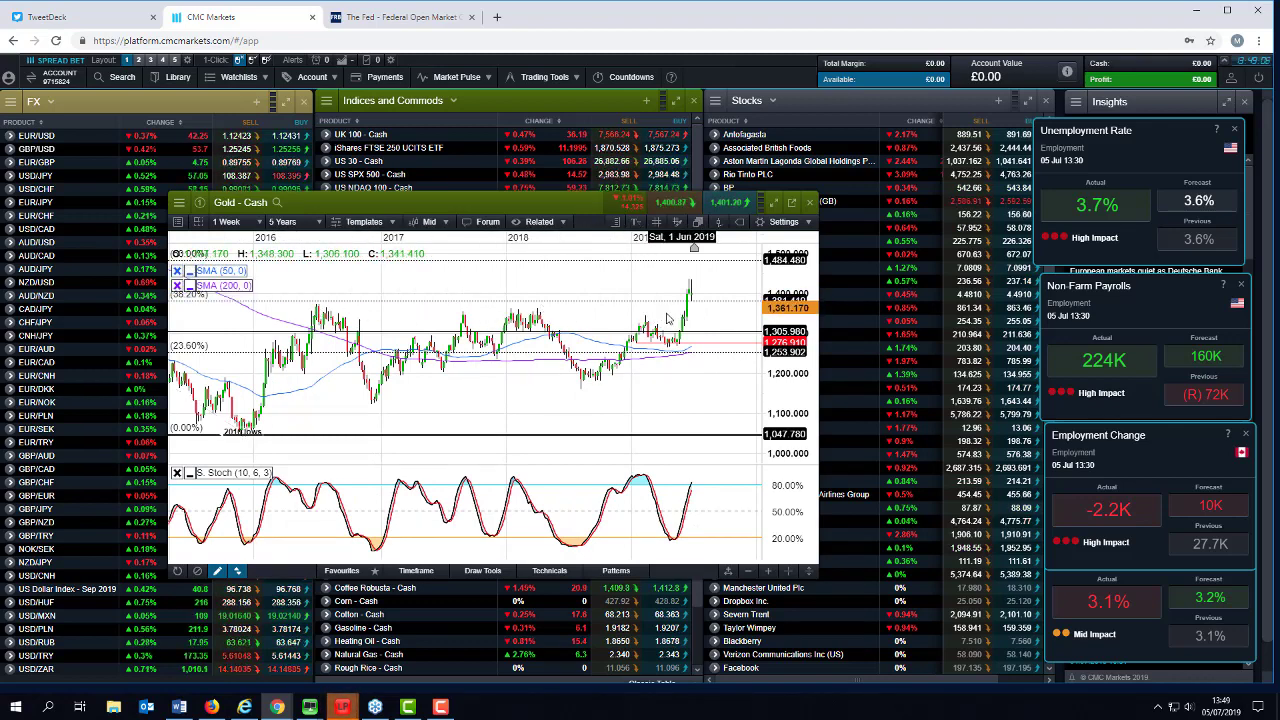
pyautogui.scroll(1, 667, 318)
pyautogui.scroll(2, 667, 318)
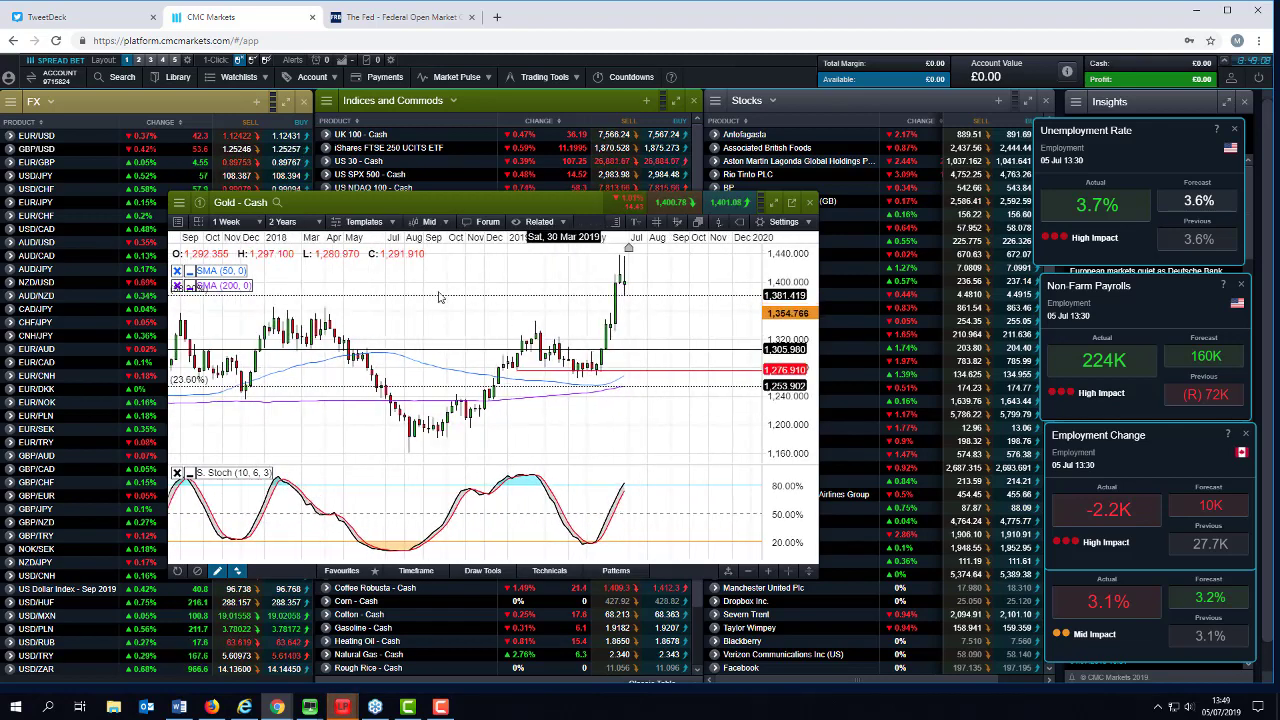
pyautogui.click(245, 226)
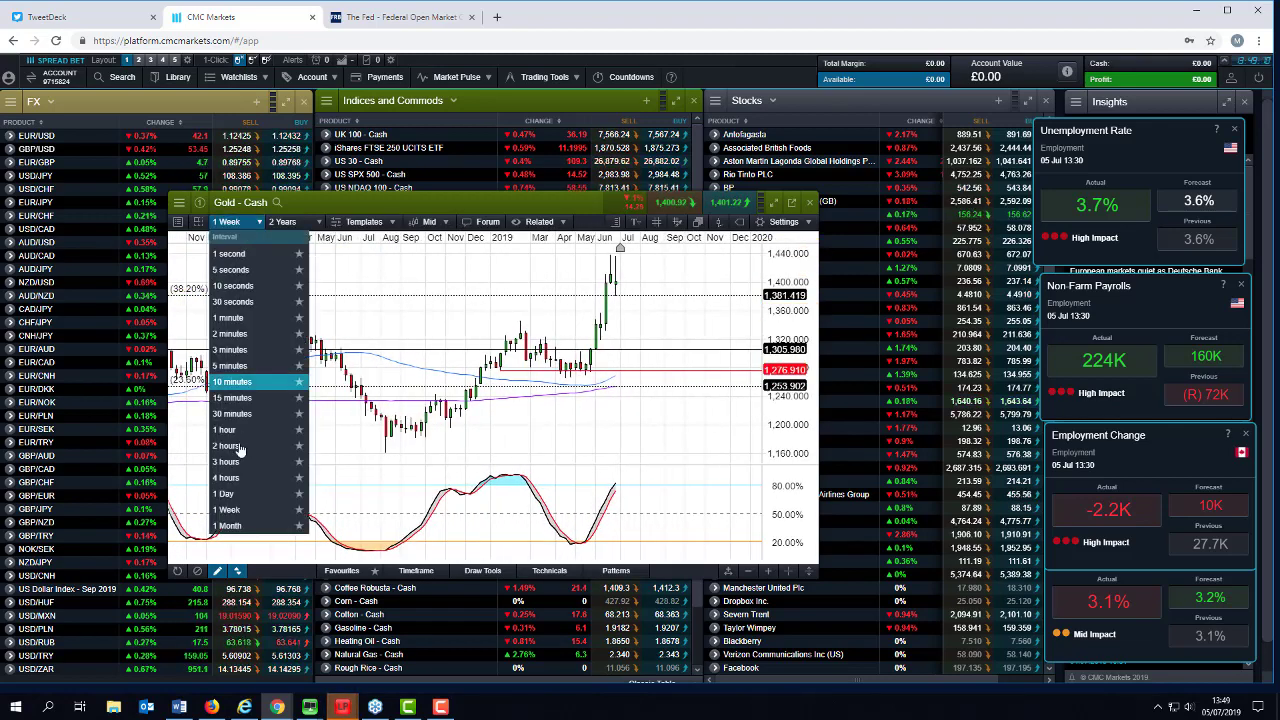
pyautogui.click(239, 470)
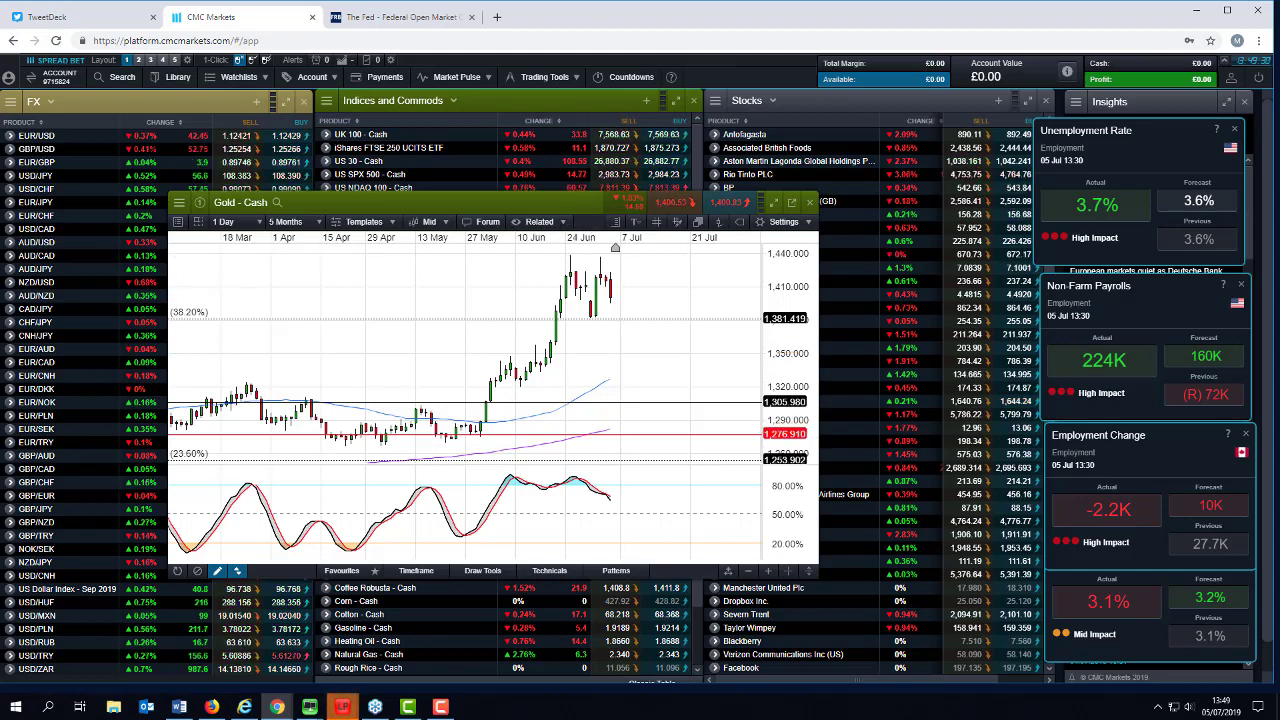
pyautogui.click(810, 203)
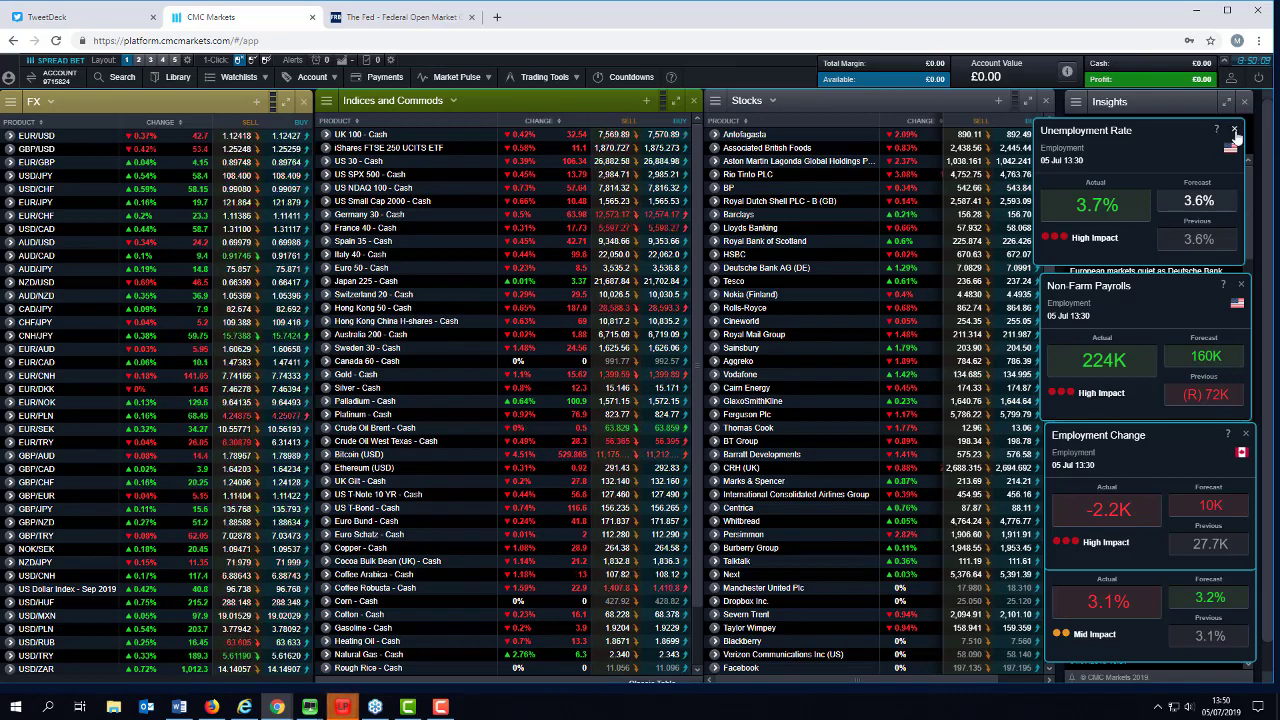
# - Dismiss the Unemployment Rate, Non-Farm Payrolls and Average Earnings - YoY cards in Insights
pyautogui.click(1235, 131)
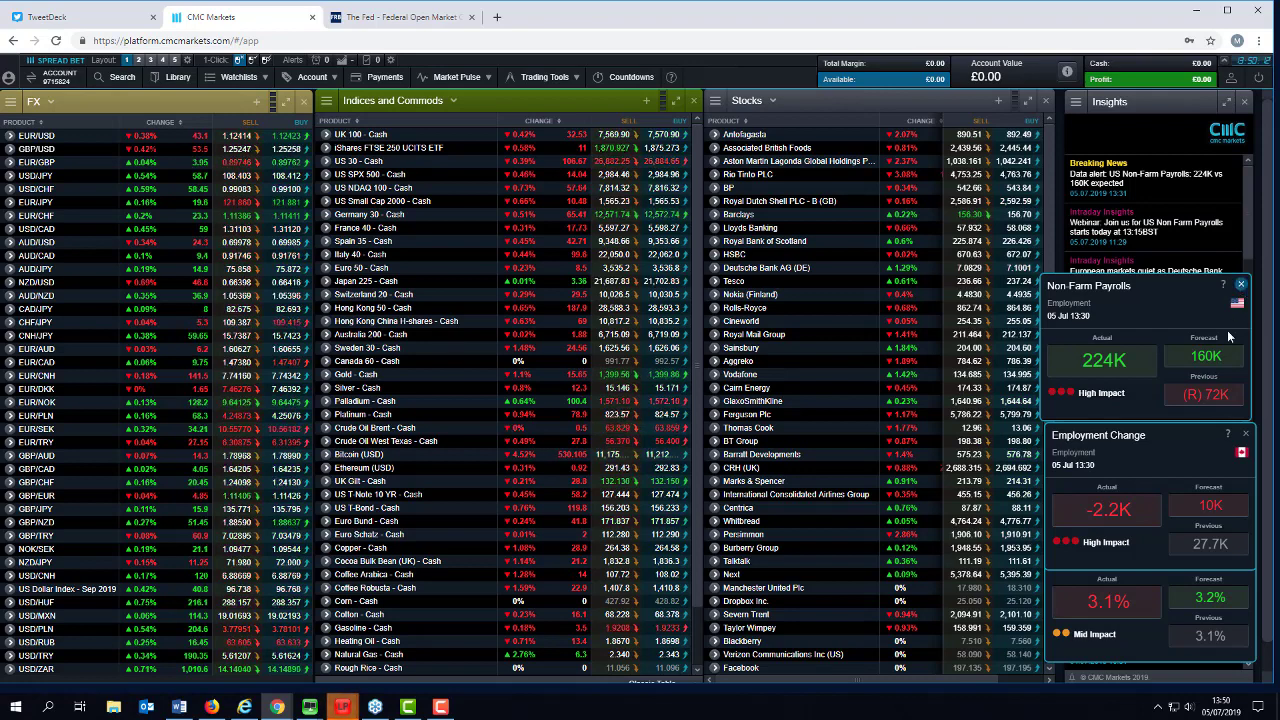
pyautogui.click(1241, 287)
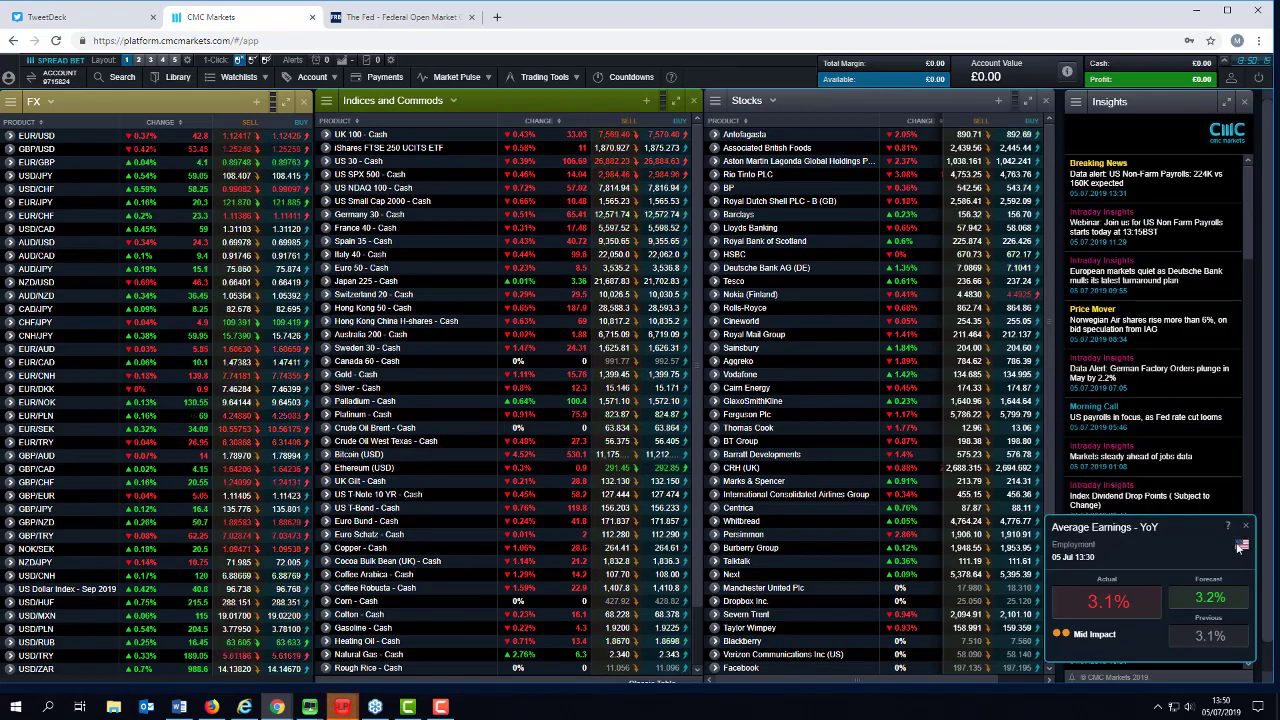
pyautogui.click(1246, 528)
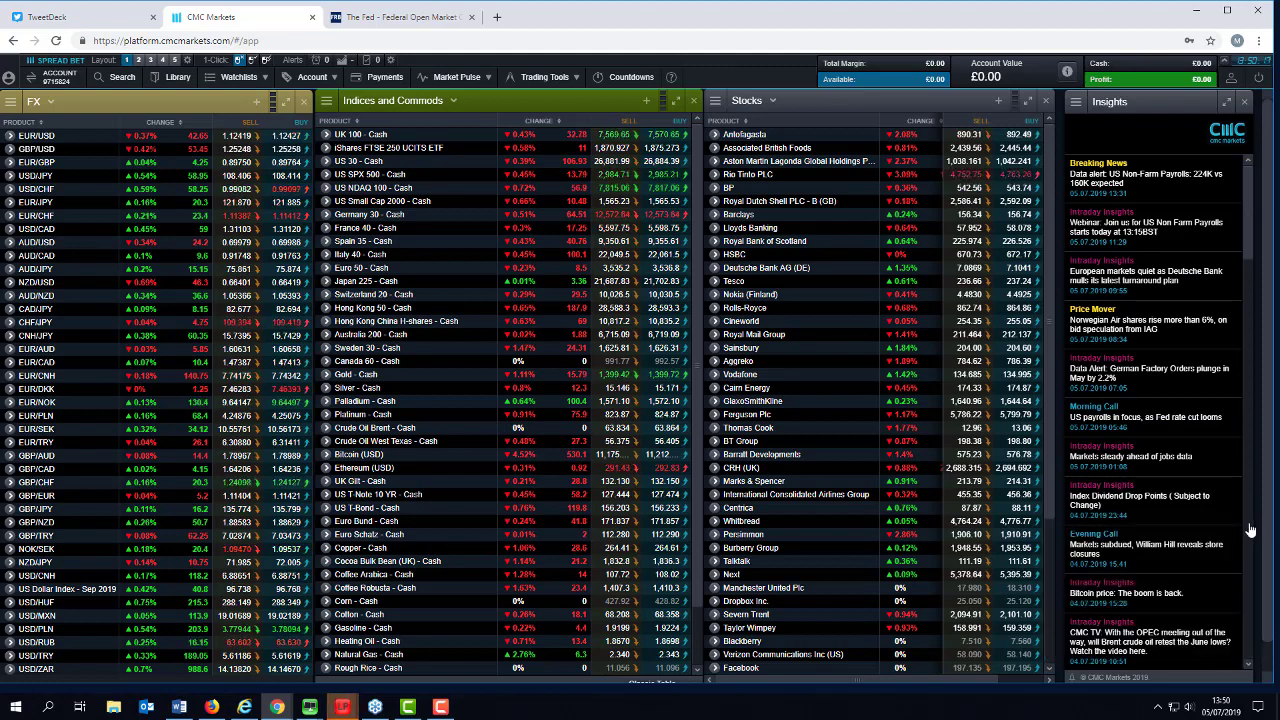